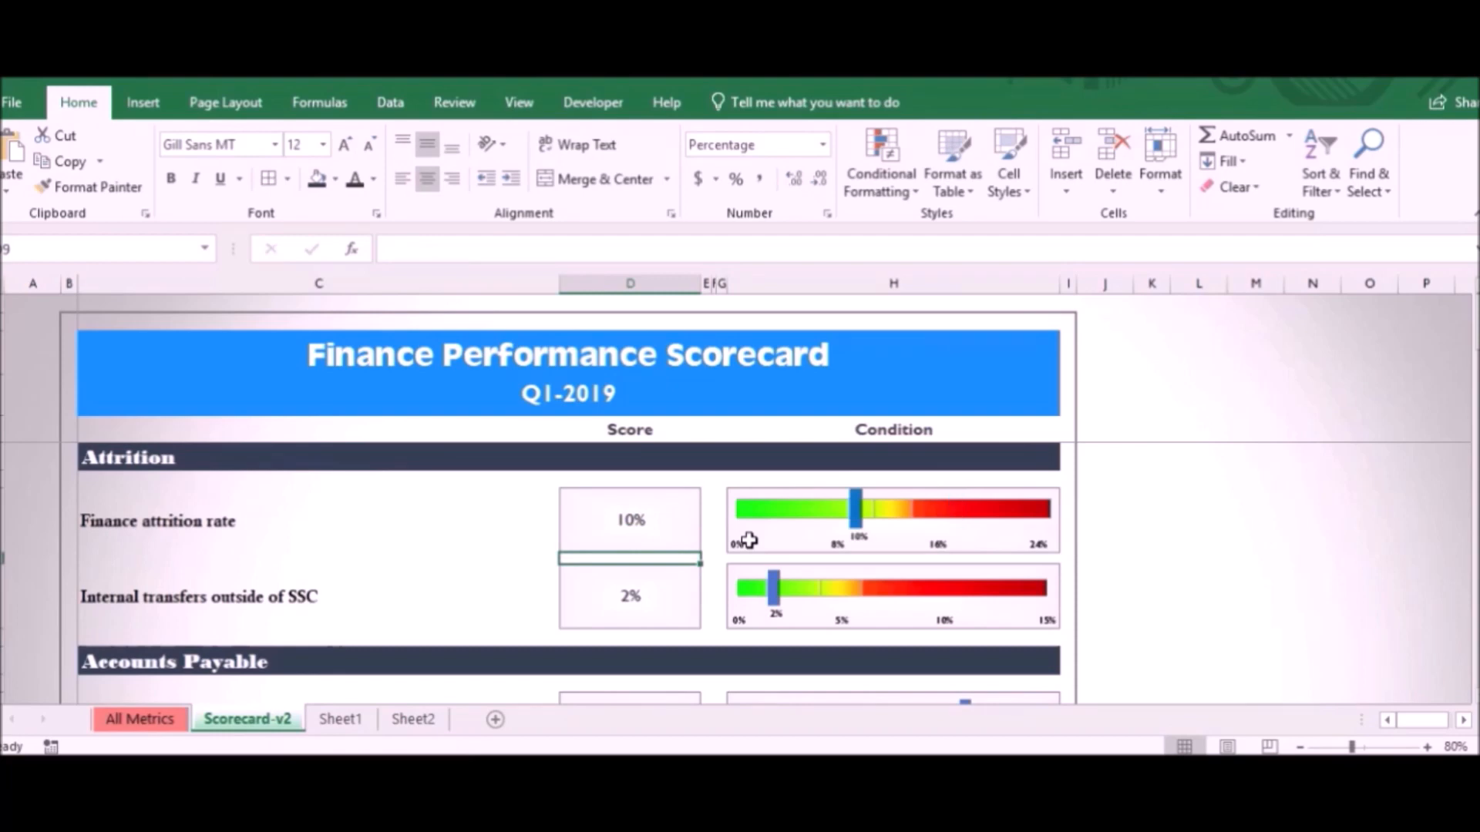
- Try a score of 15% for internal transfers outside of SSC, restore it to 2%, and look through the scorecard
left_click(624, 608)
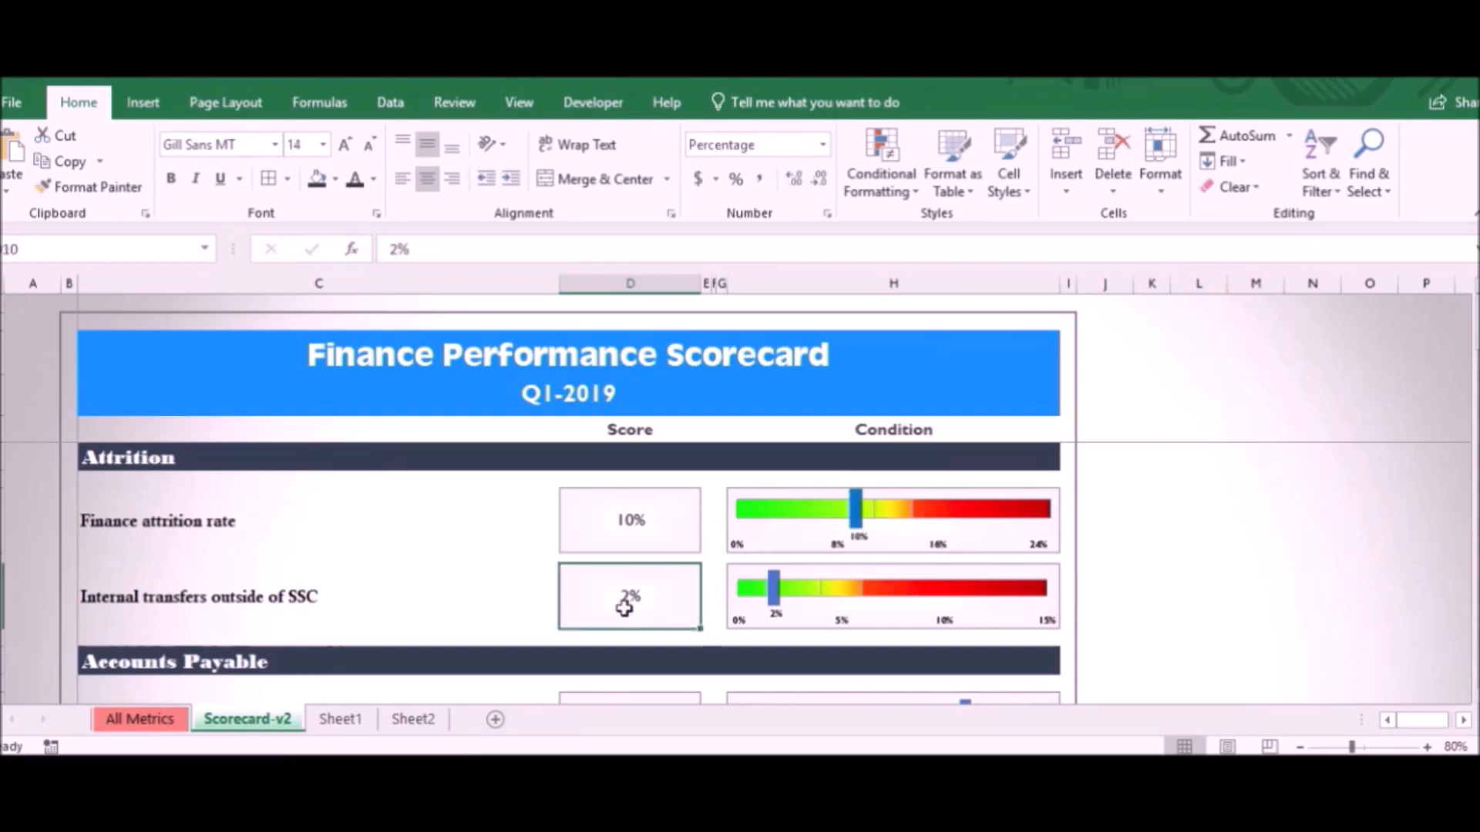
type("15%")
key("Return")
left_click(625, 601)
double_click(625, 601)
type("2")
key("Return")
scroll(640, 571, "down", 1)
scroll(643, 572, "down", 2)
scroll(644, 573, "up", 2)
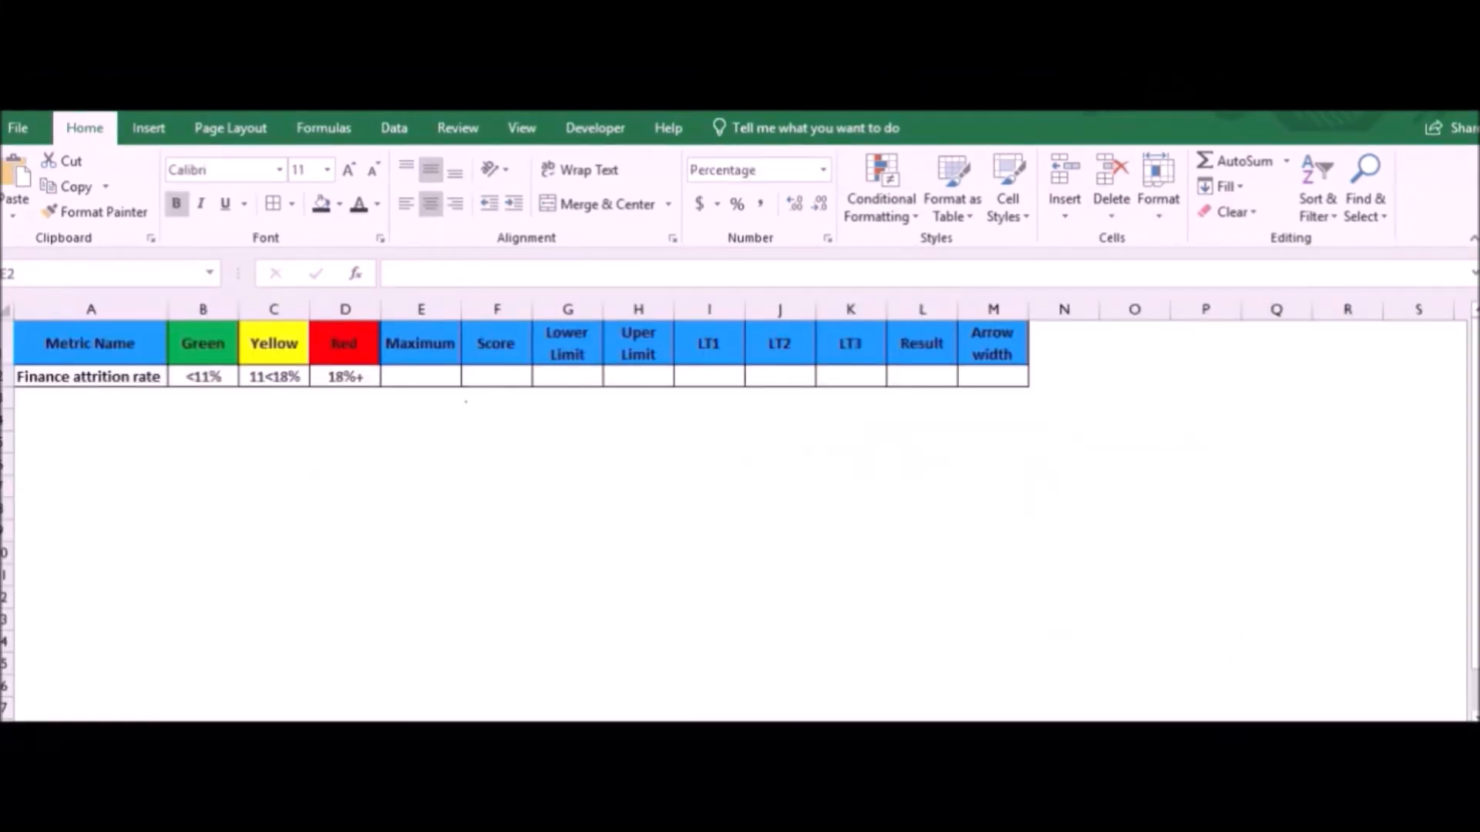
- Enter a Maximum of 25% and a Score of 10% for the Finance attrition rate metric
left_click(428, 376)
type("25")
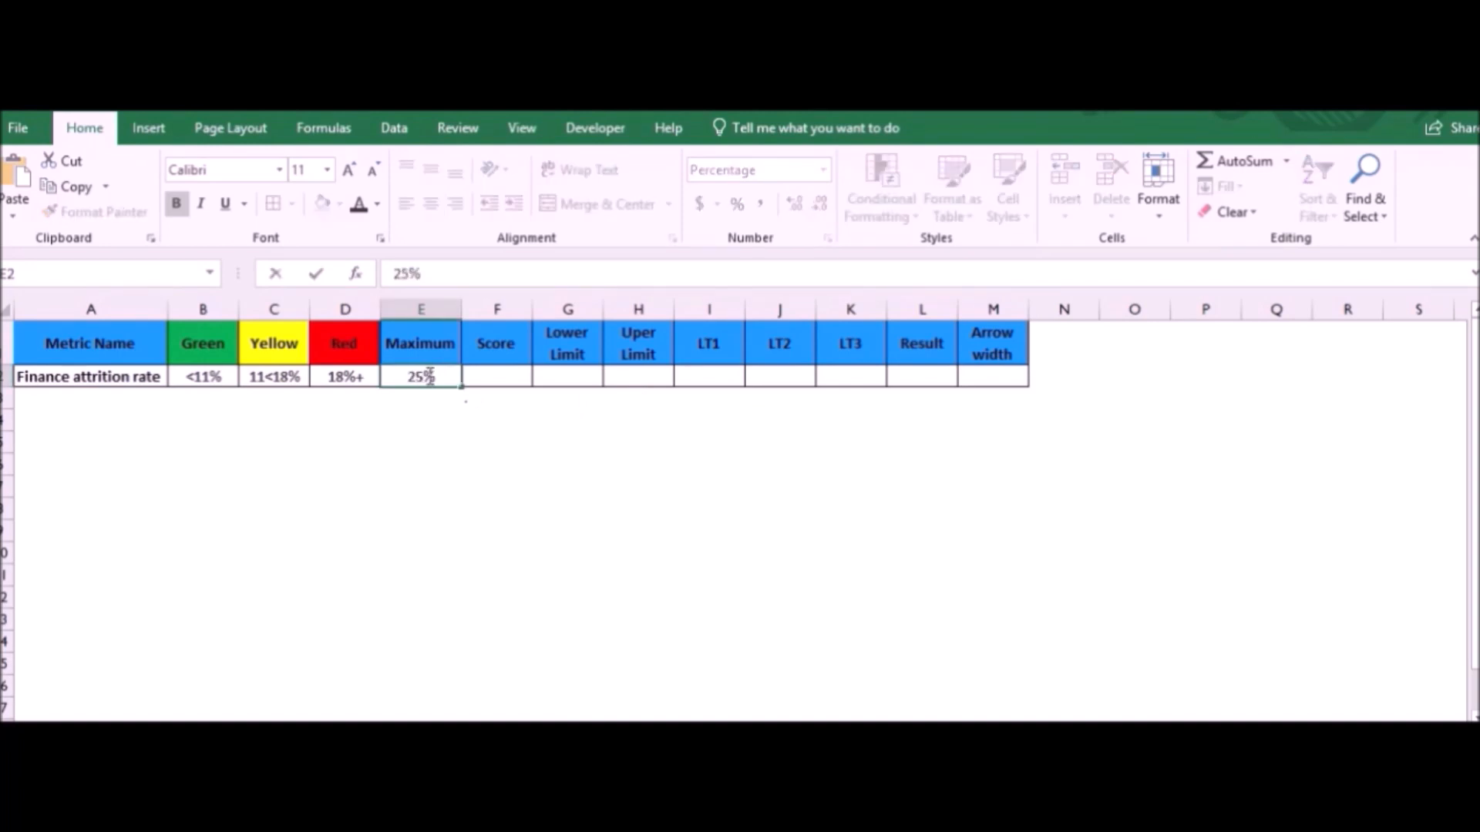
key("Tab")
type("10")
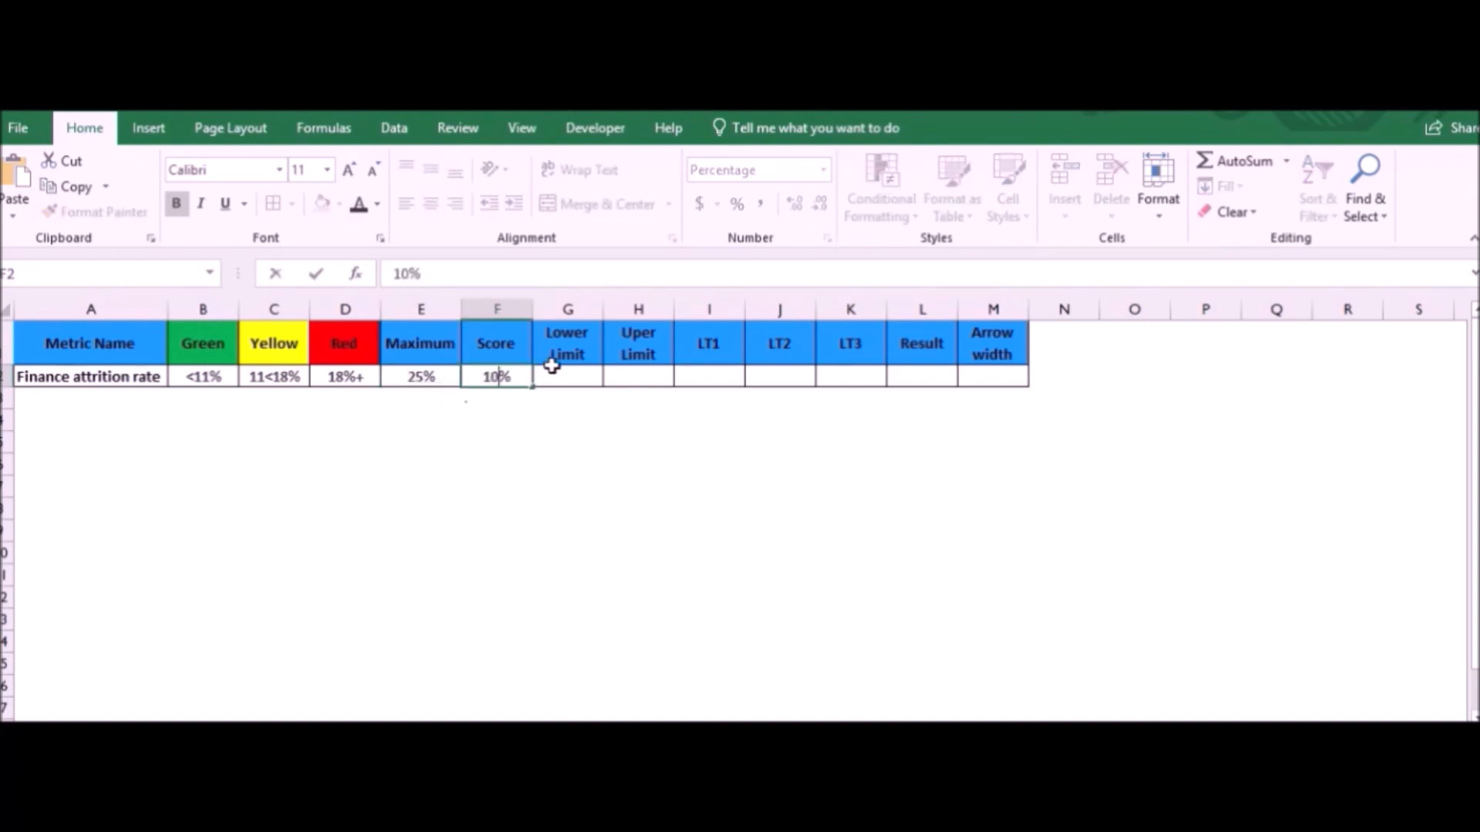
key("Tab")
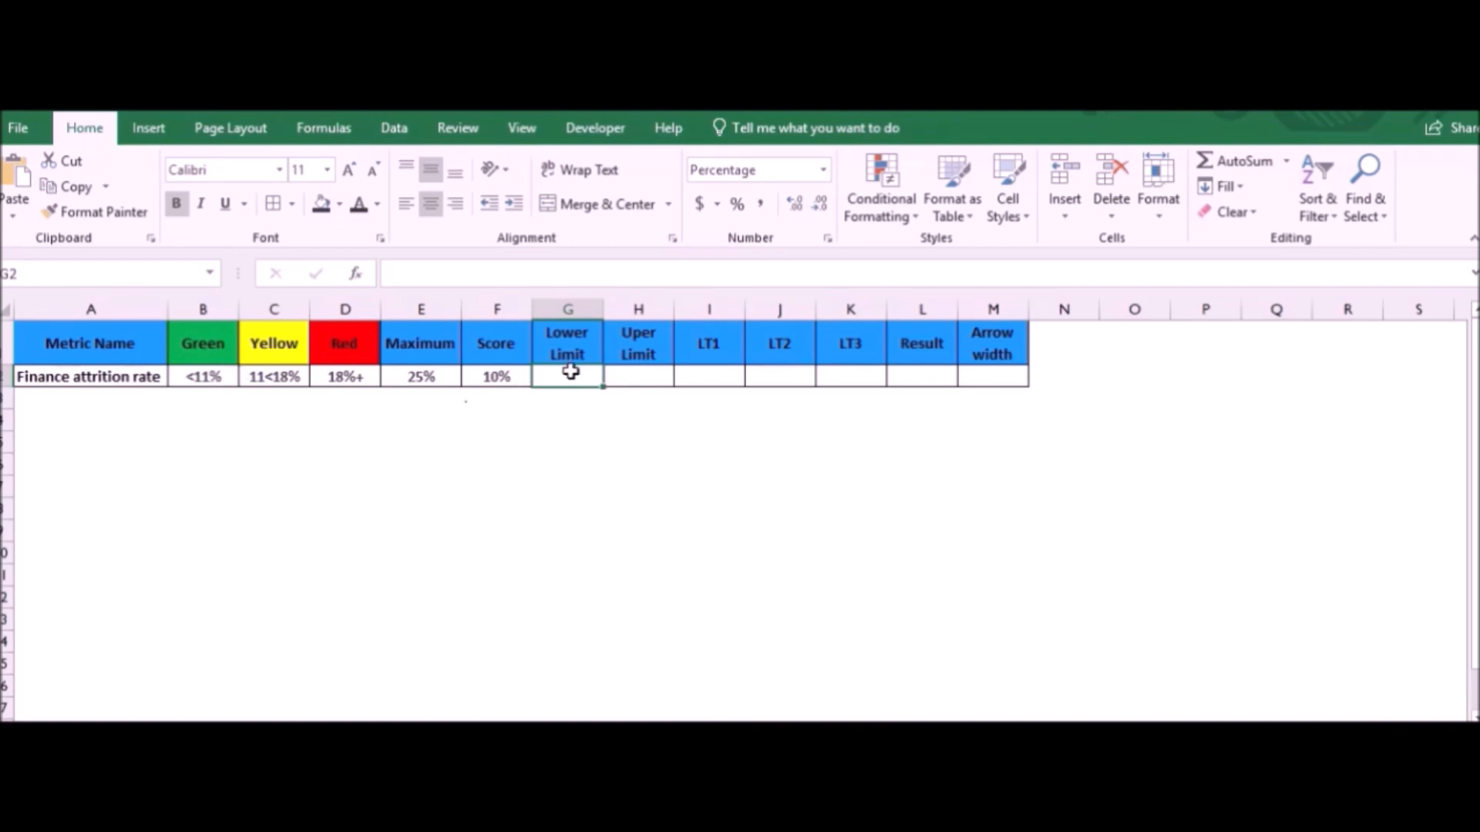
- Enter a lower limit of 11% and an upper limit of 18% for the Finance attrition rate
type("11")
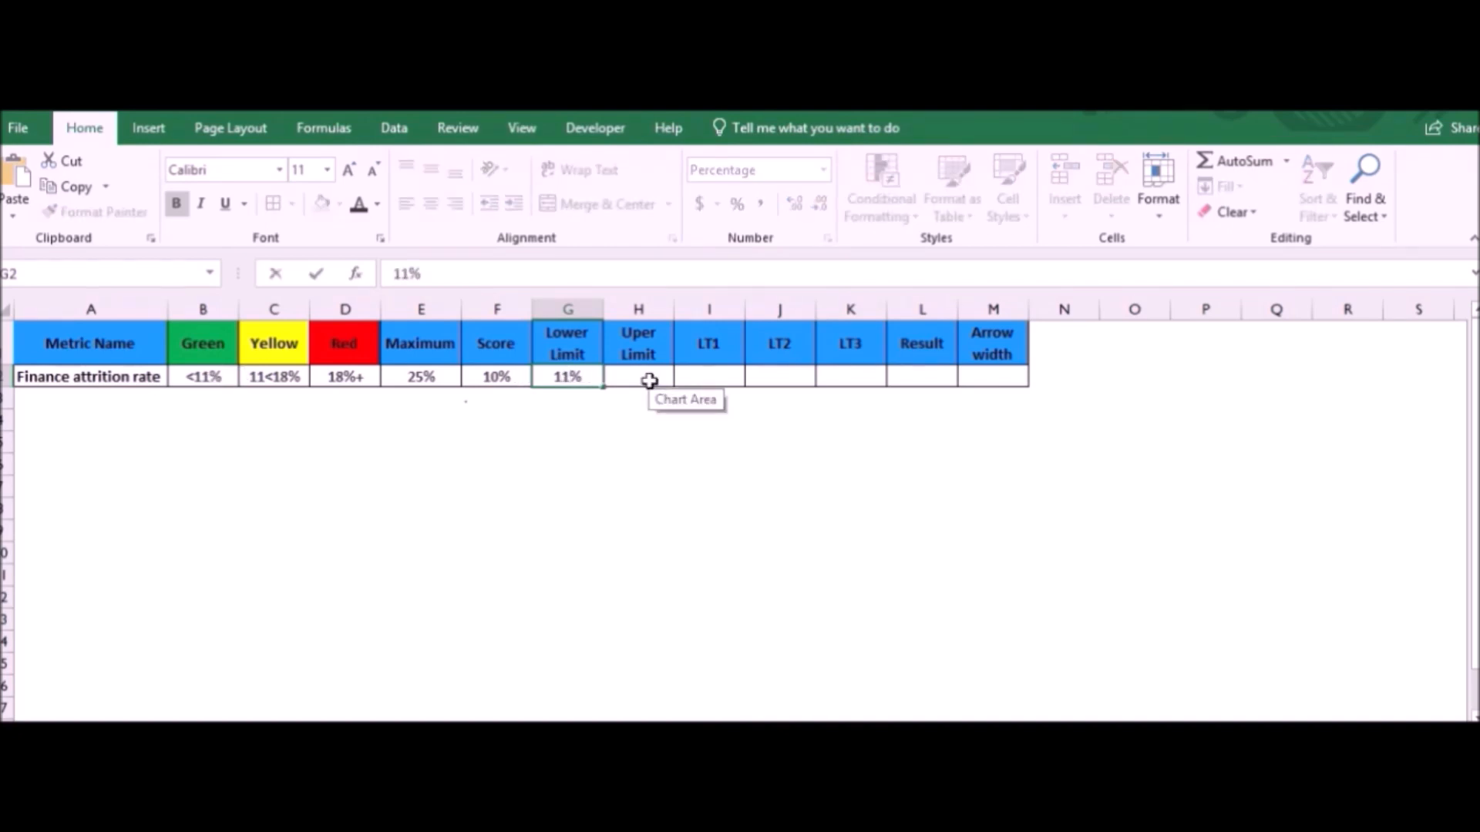
key("Tab")
type("18")
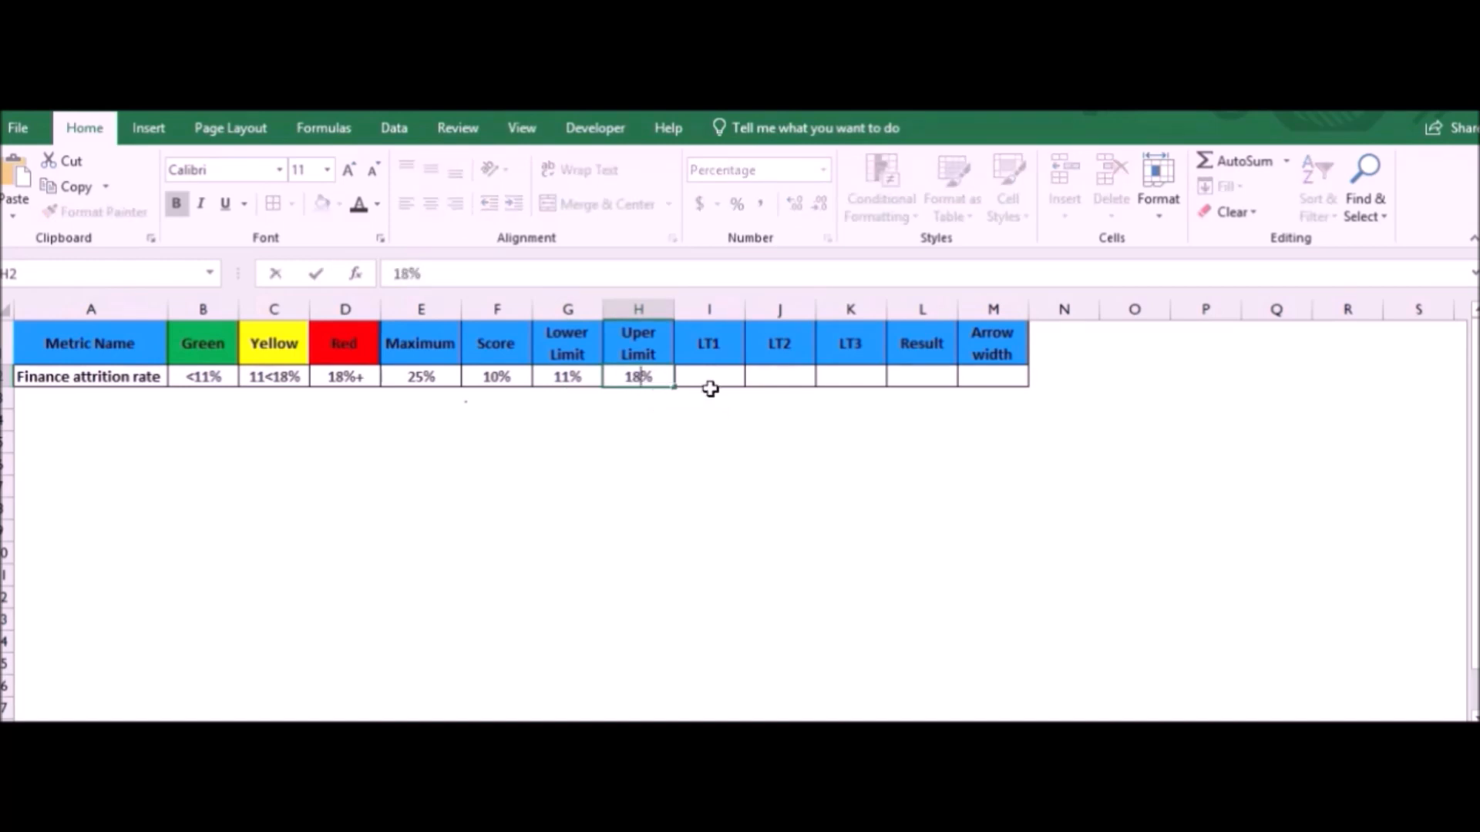
key("Tab")
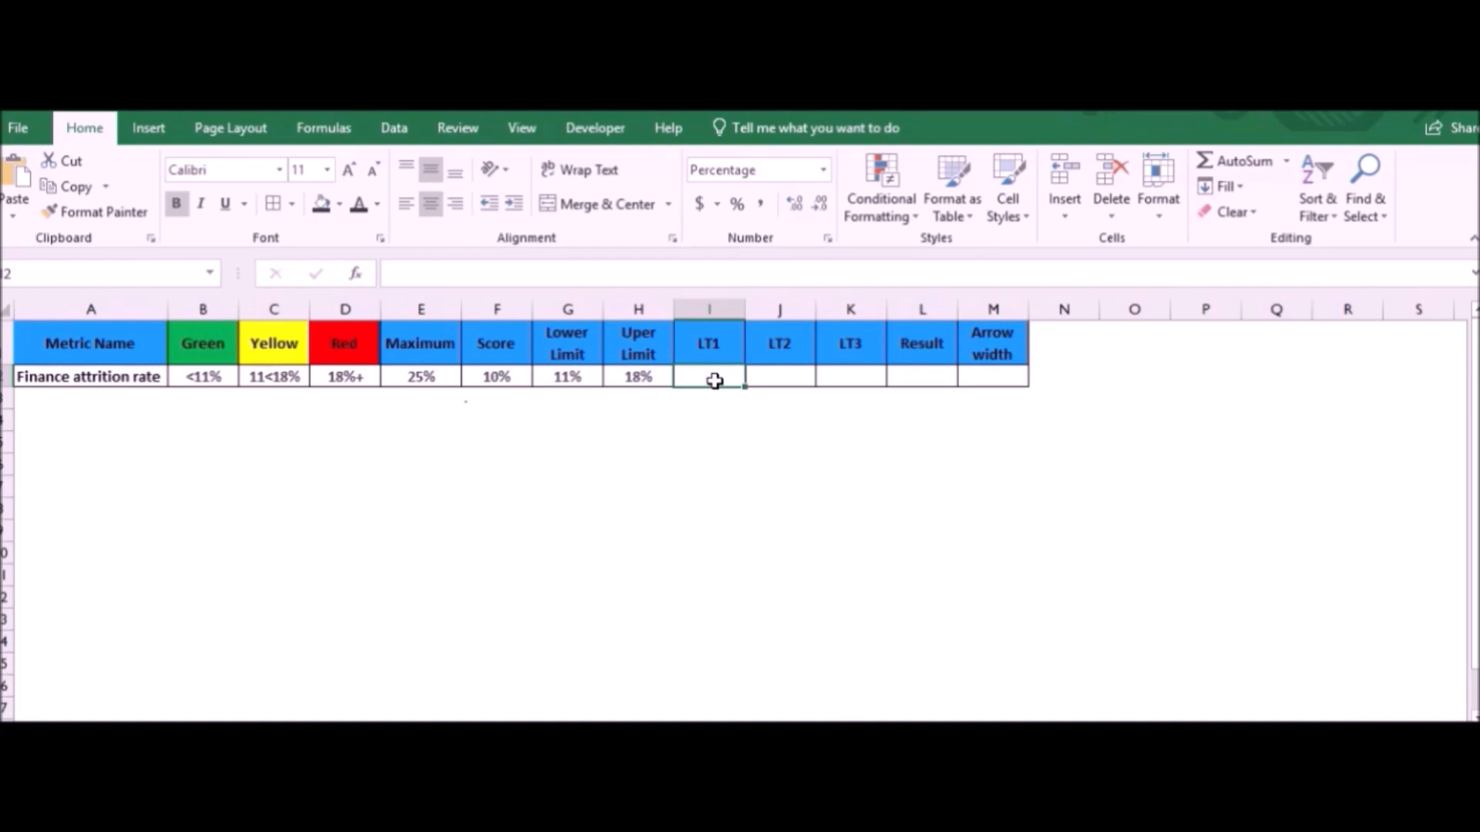
- Make the LT1 cell I2 equal to the lower limit in G2
type("=")
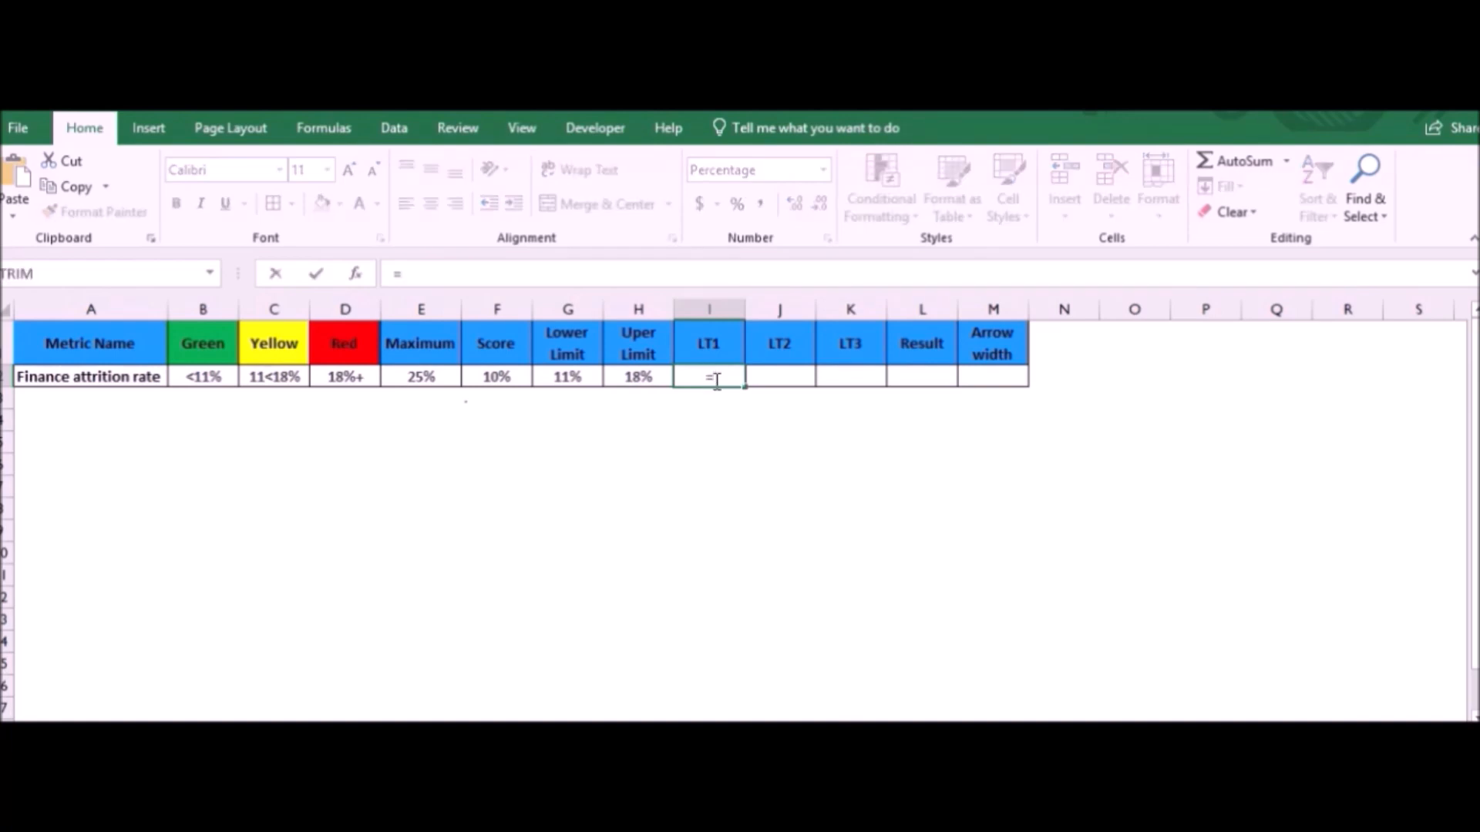
left_click(576, 376)
key("Return")
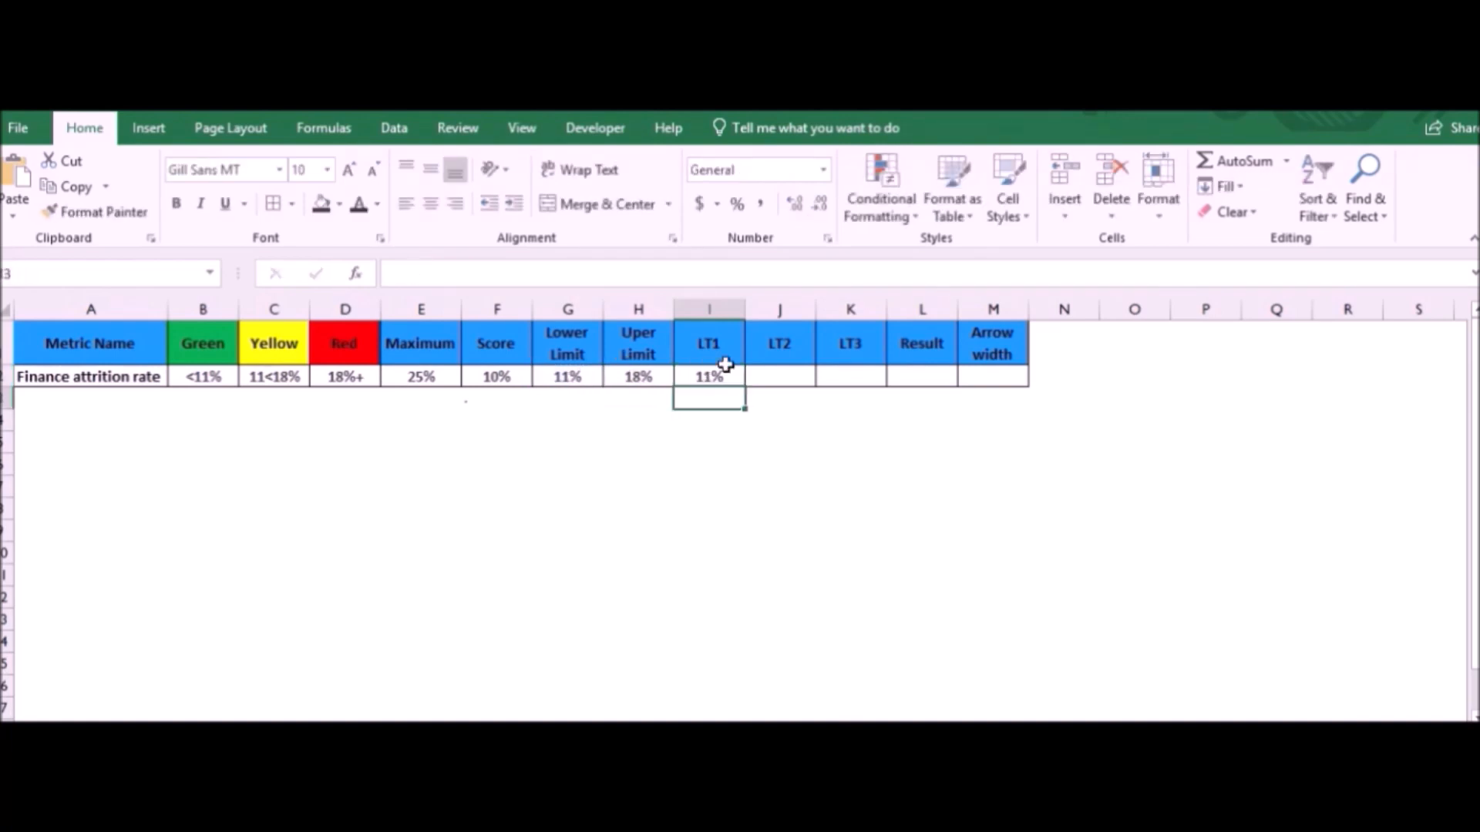
- Calculate LT2 in J2 as the upper limit minus the lower limit with =H2-G2
left_click(762, 376)
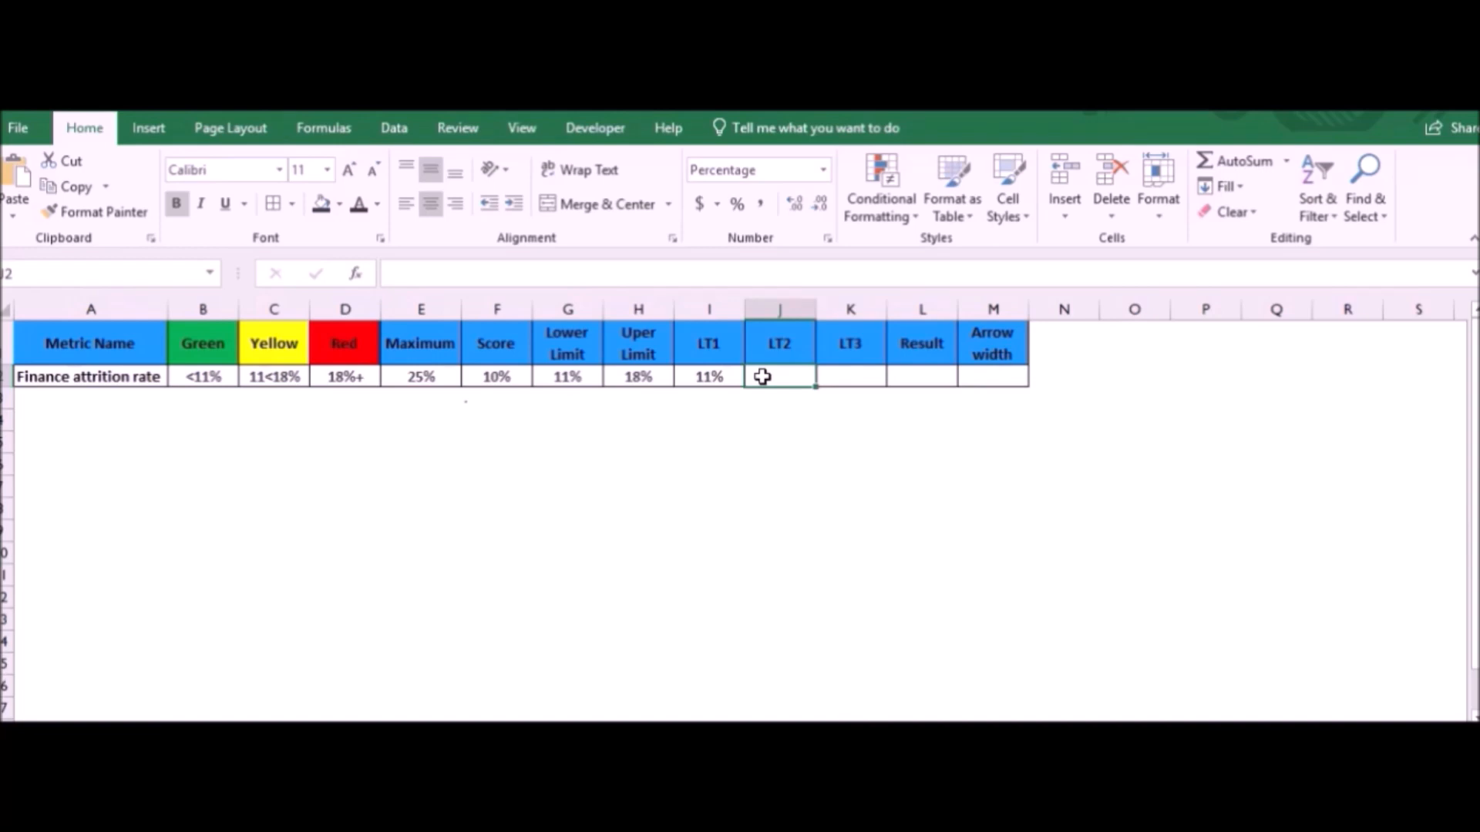
type("=")
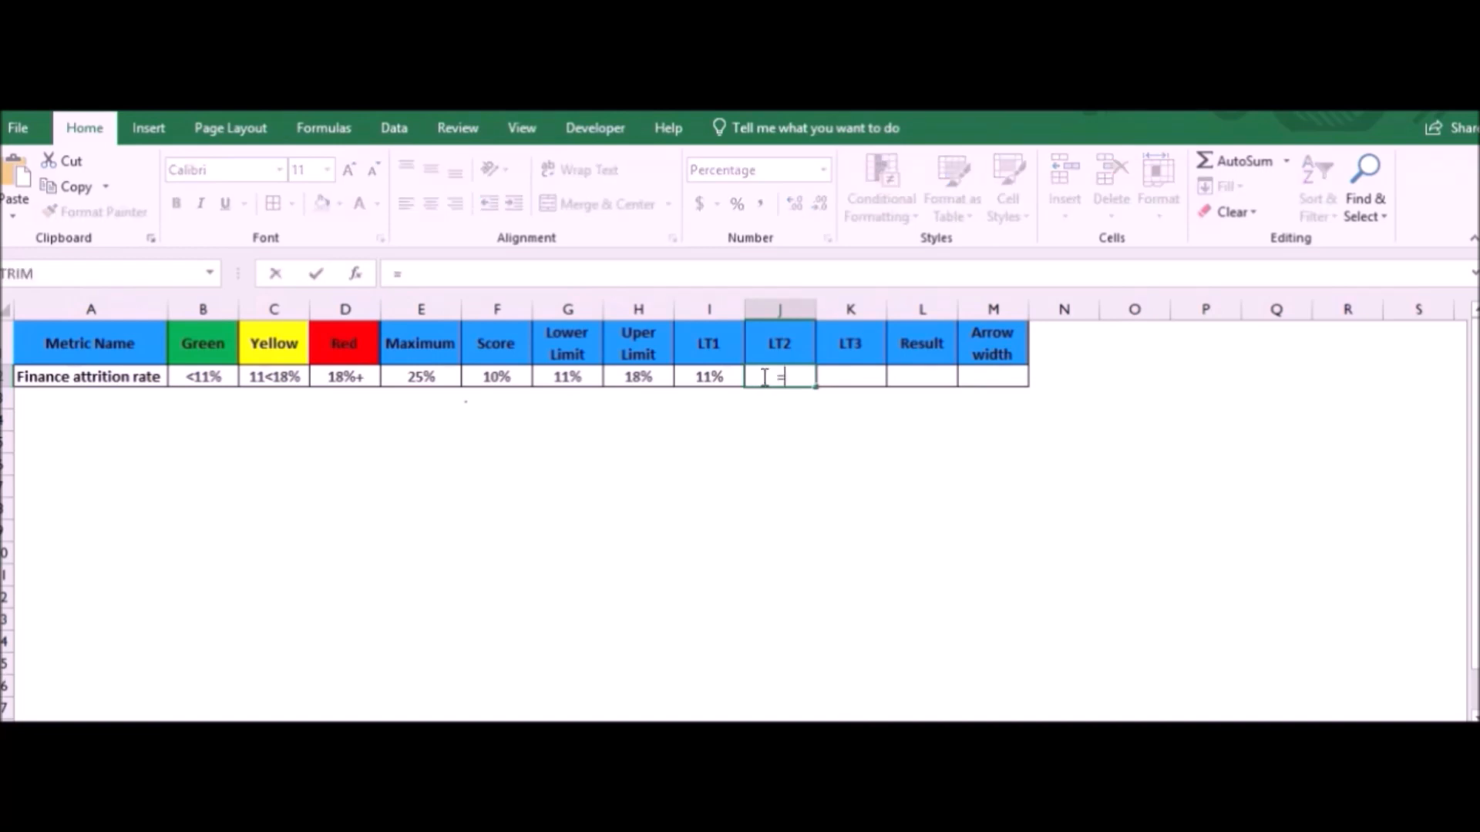
left_click(645, 379)
type("-")
left_click(579, 379)
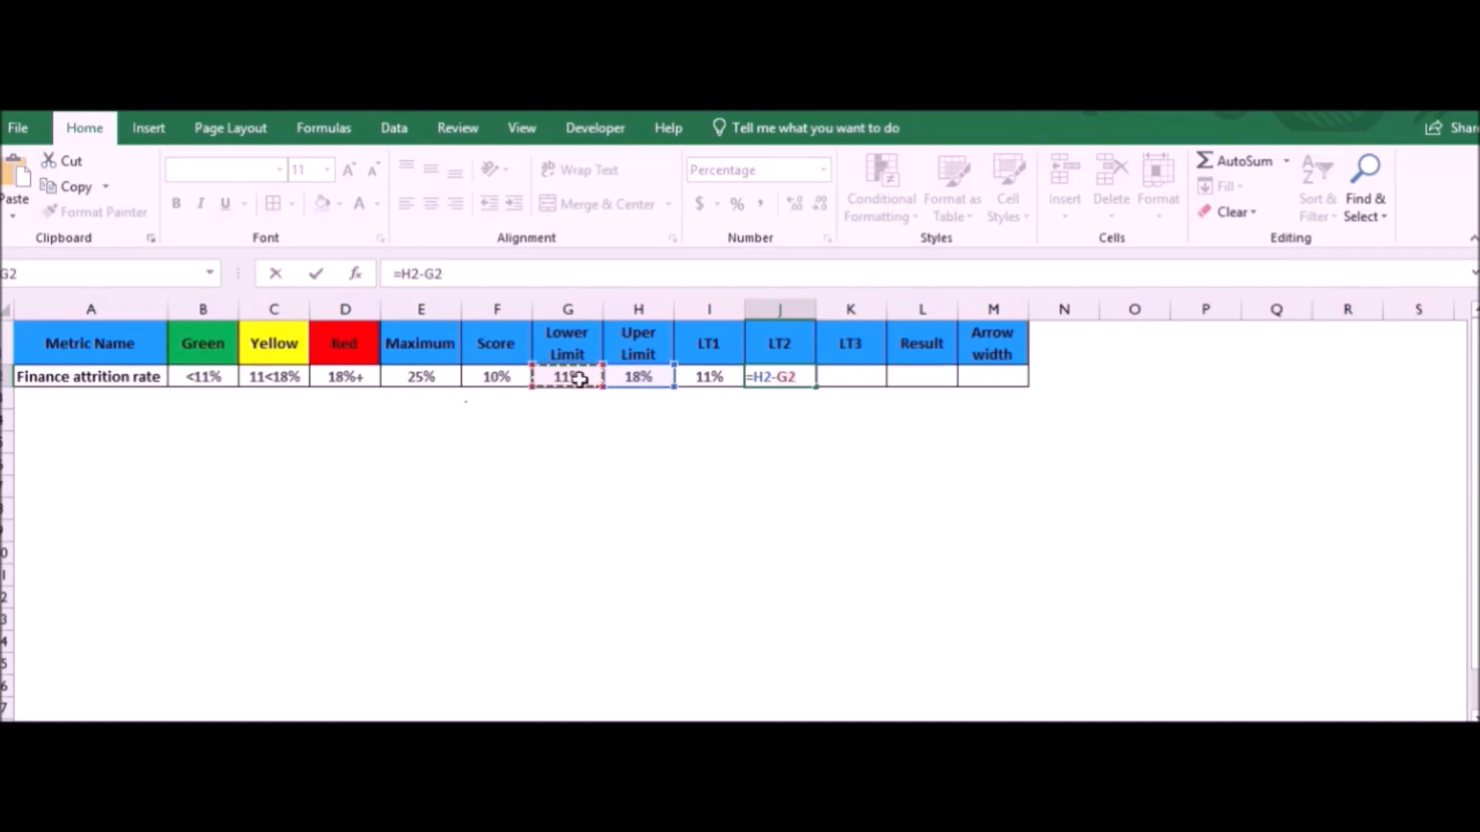
key("Return")
- Calculate LT3 in K2 as the maximum minus the upper limit with =E2-H2
left_click(843, 379)
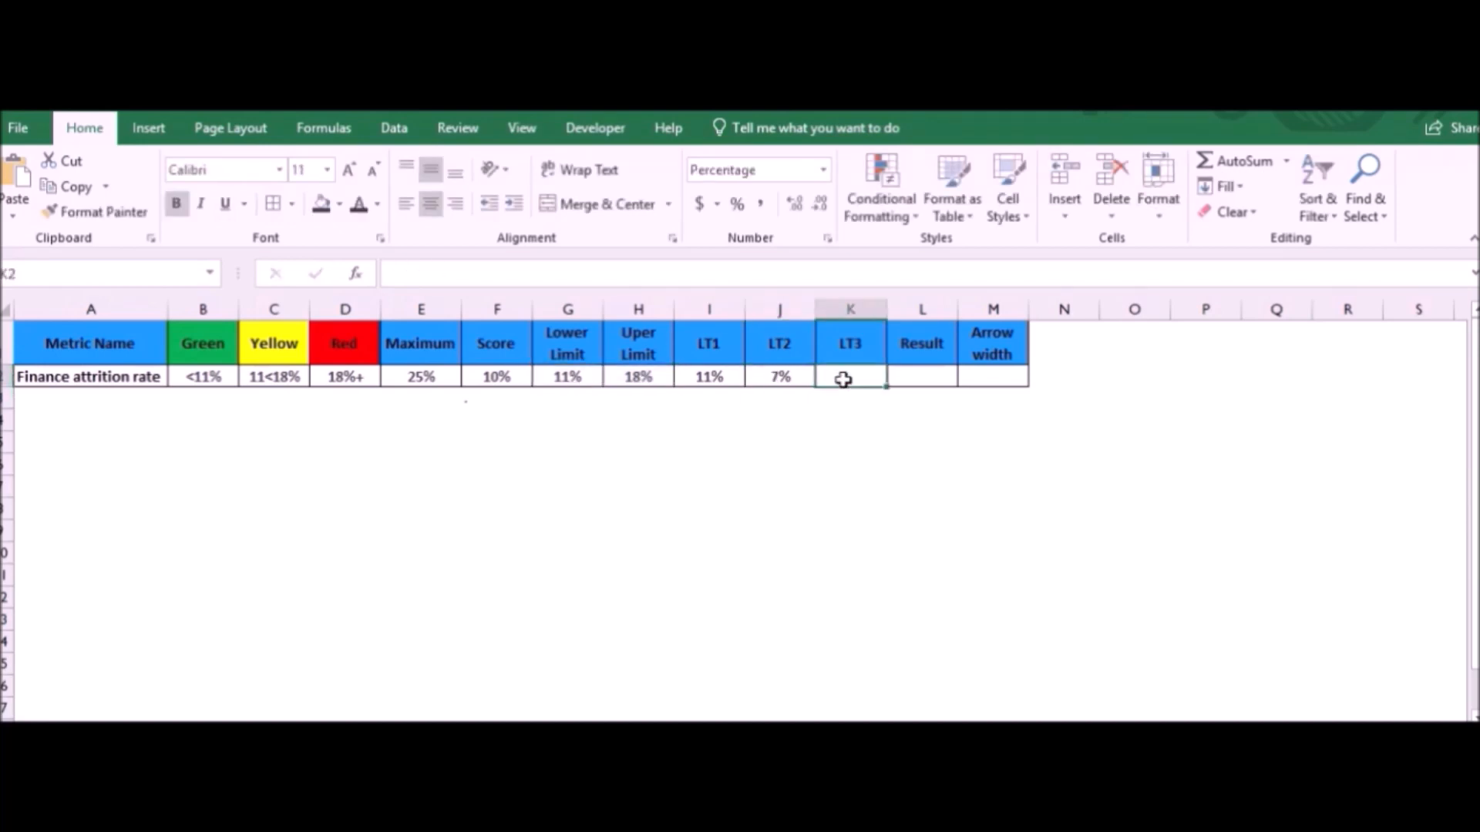
type("=")
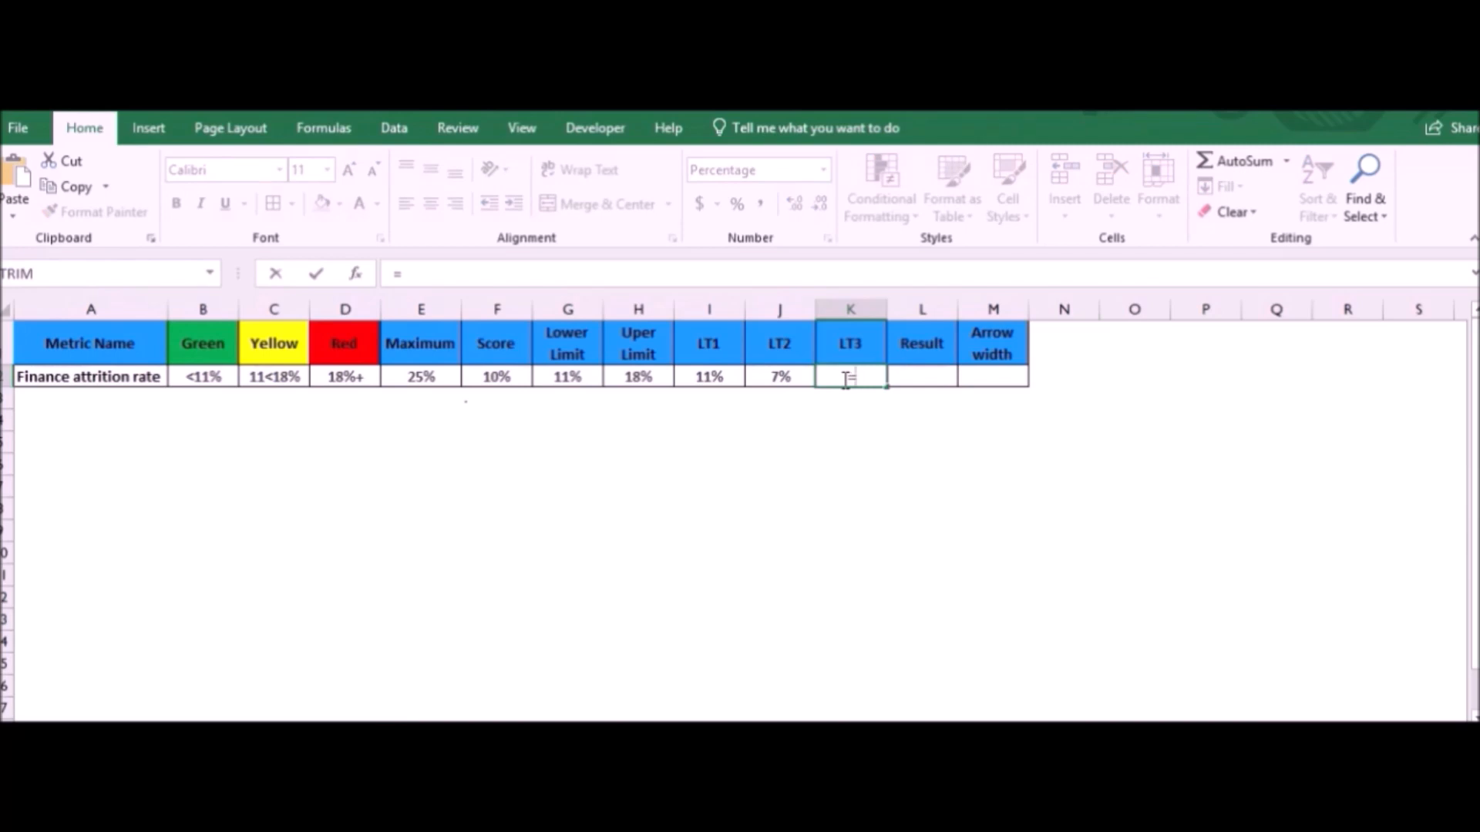
left_click(424, 388)
type("-")
left_click(638, 376)
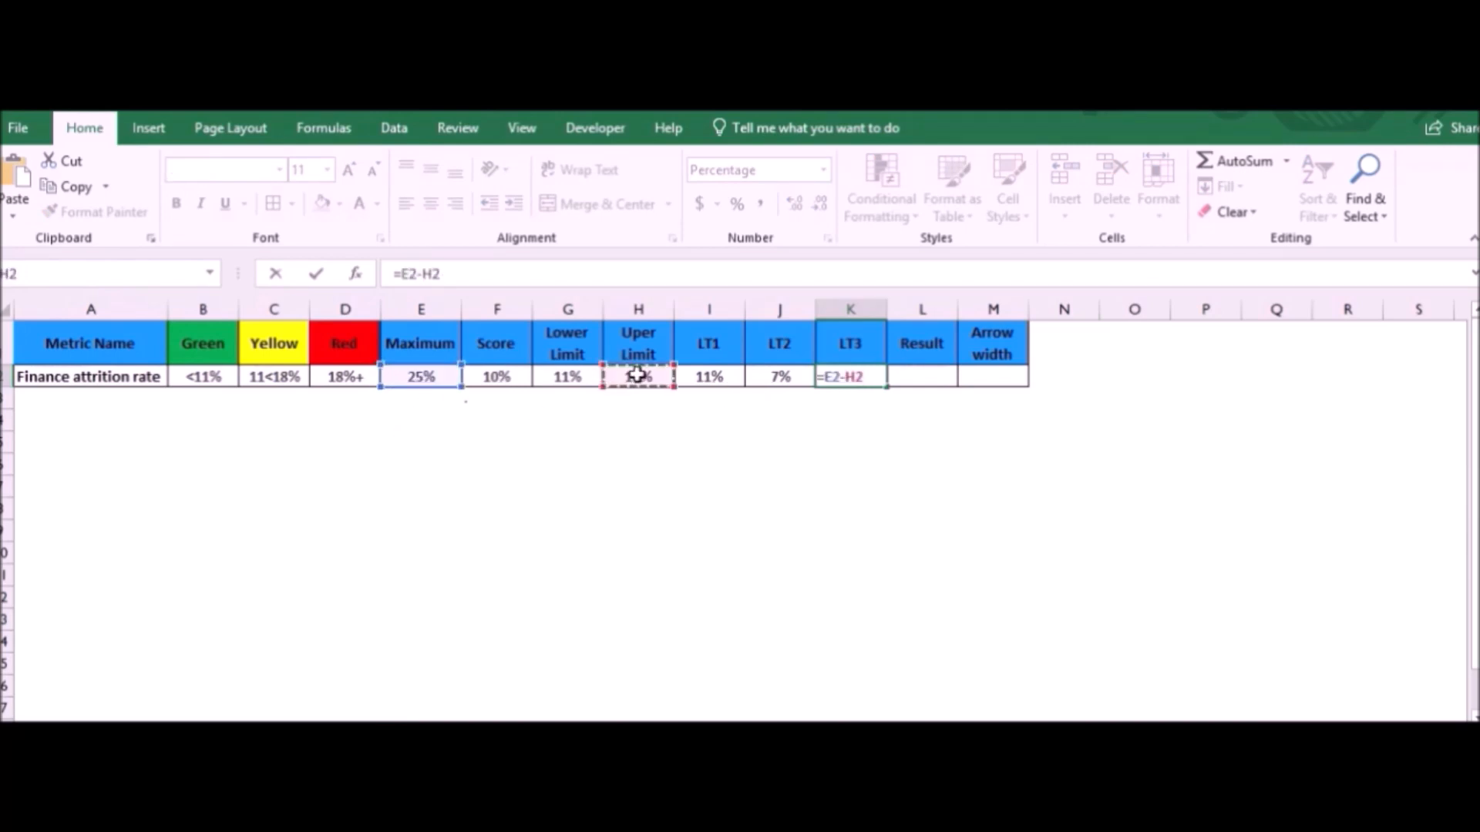
key("Return")
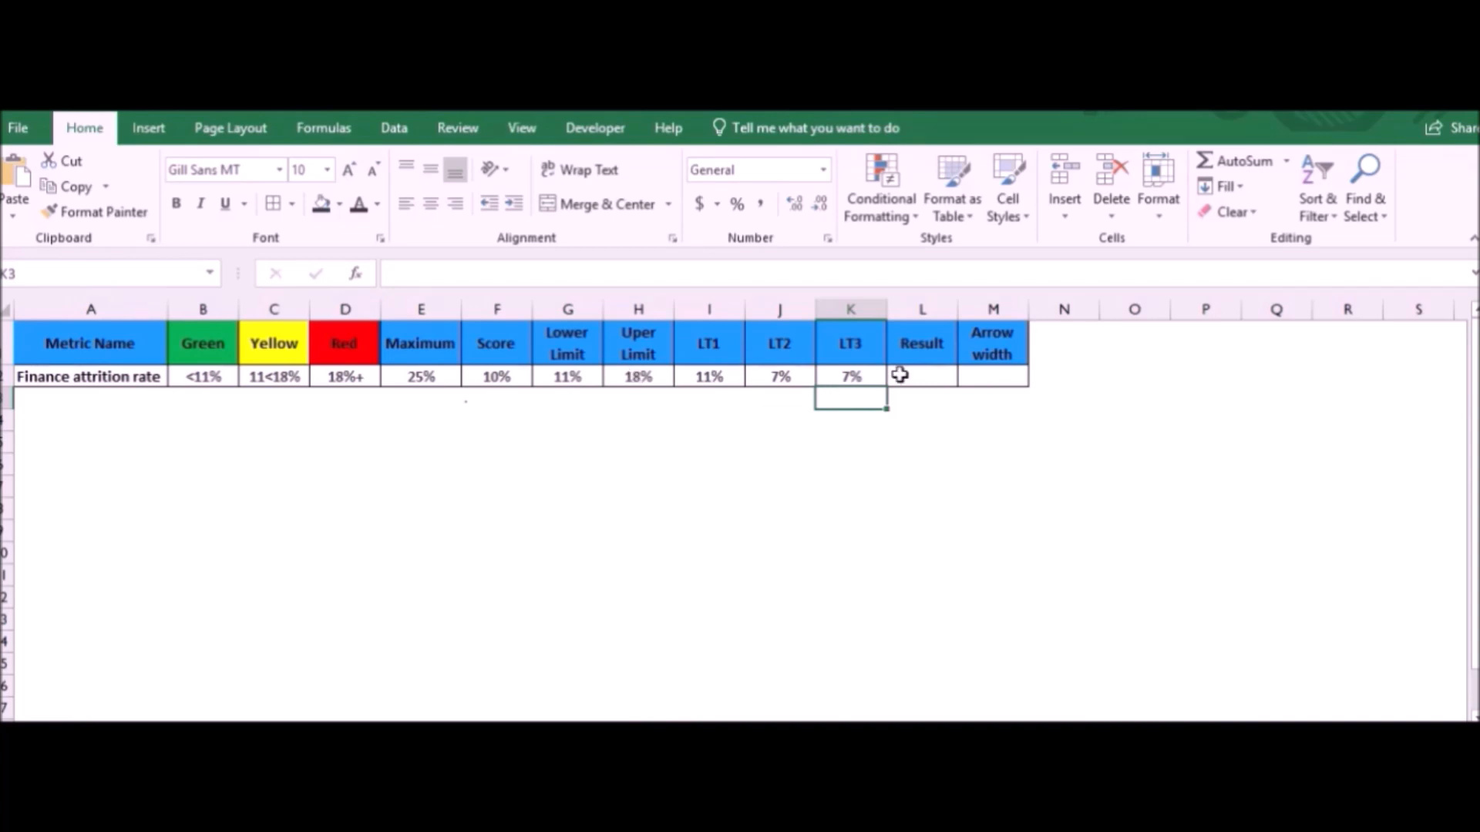
- Set the arrow width in M2 to 0.5% and calculate Result in L2 as the score minus the arrow width, =F2-M2
left_click(1006, 369)
type("0.5")
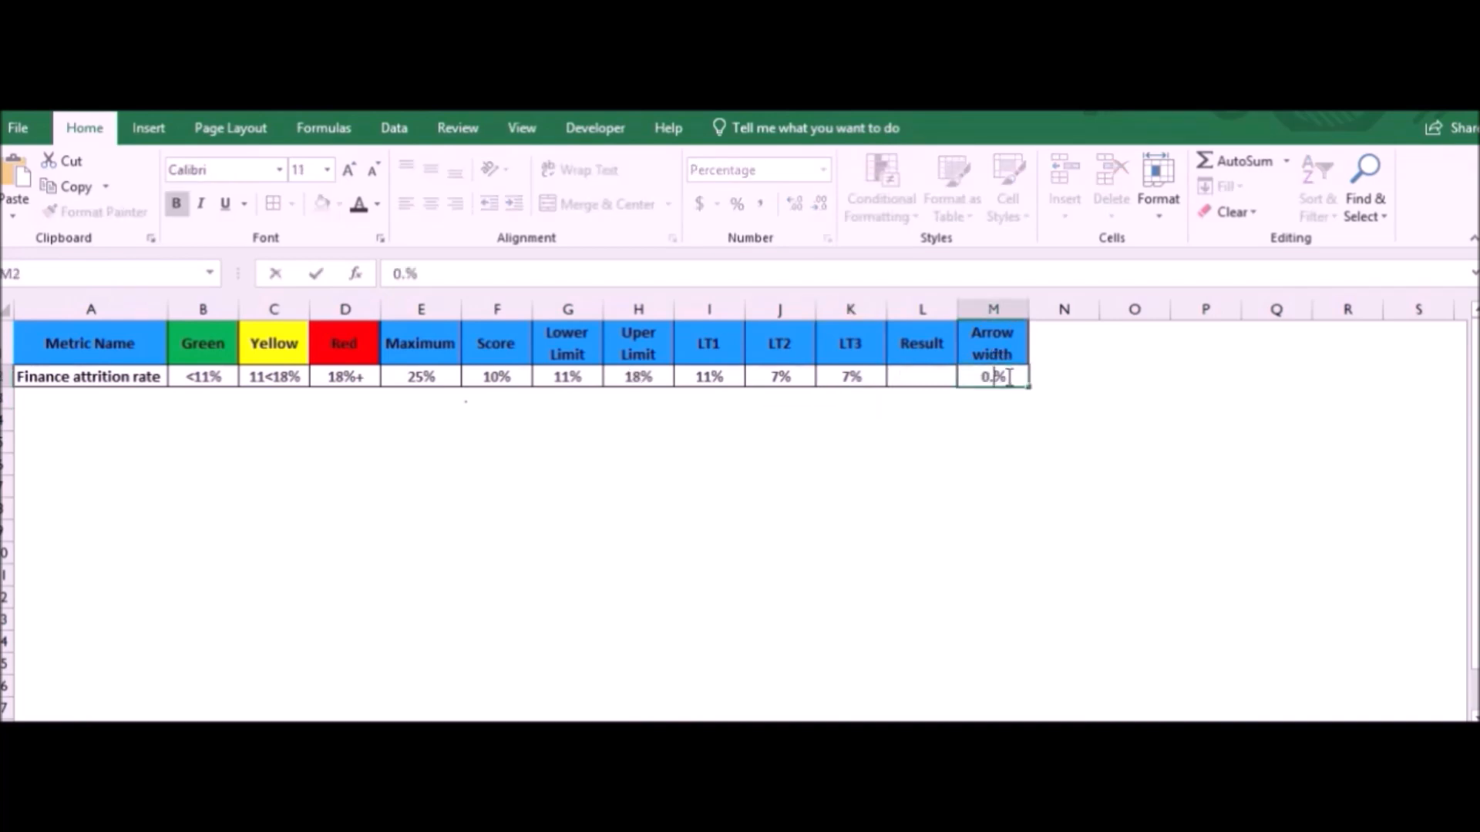
left_click(946, 376)
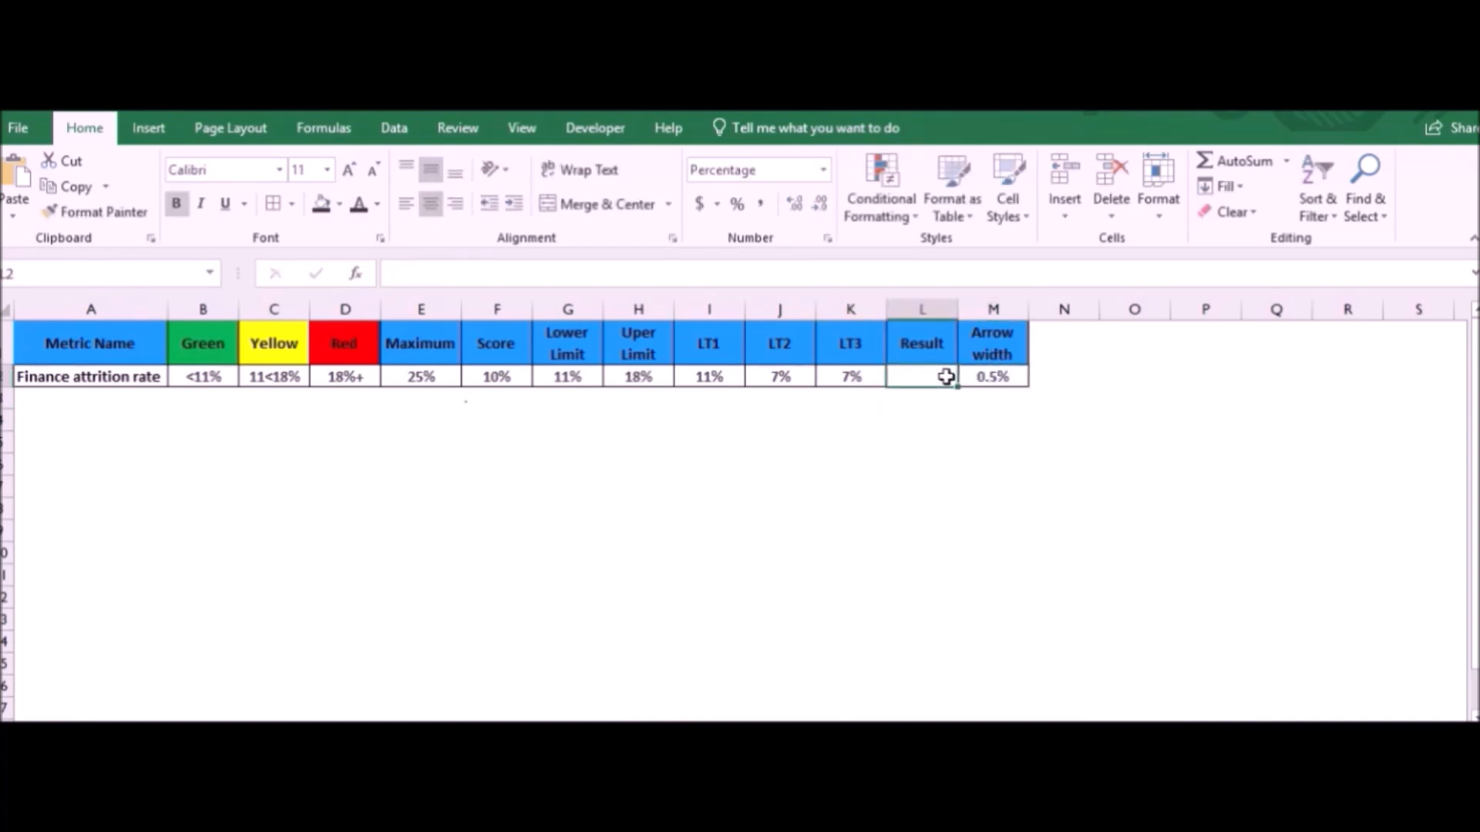
type("=")
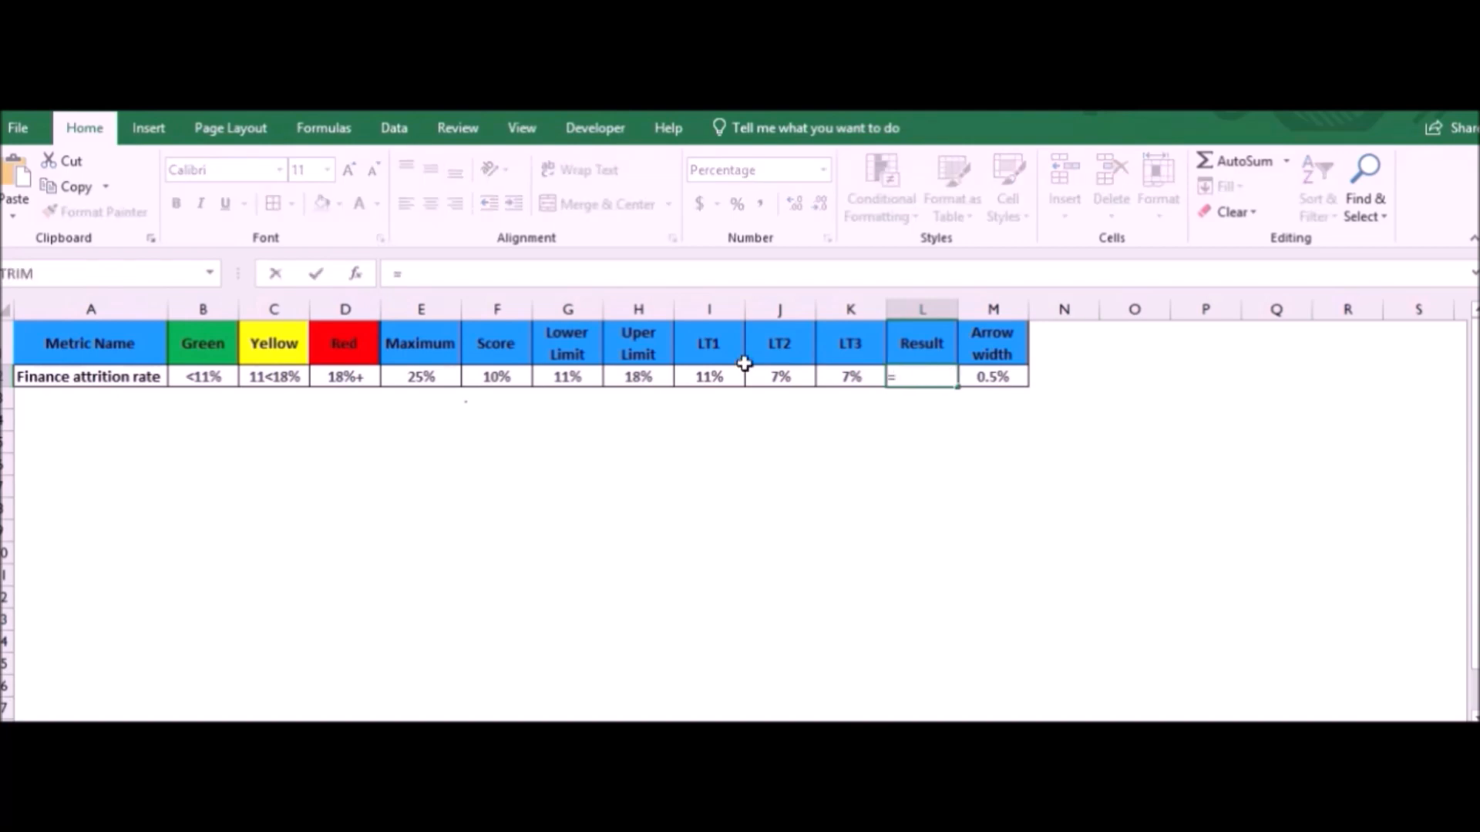
left_click(504, 375)
type("-")
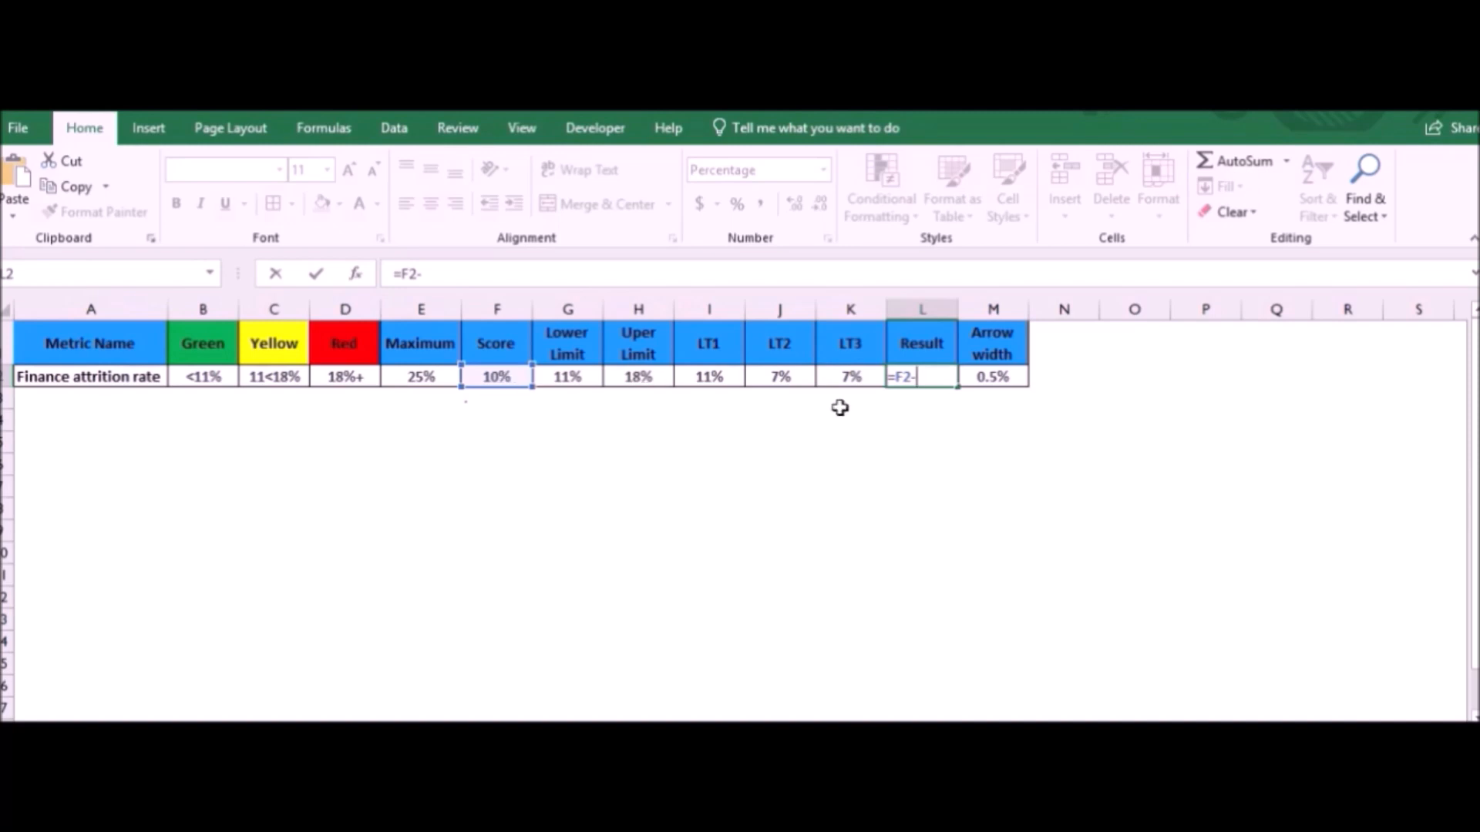
left_click(980, 377)
key("Return")
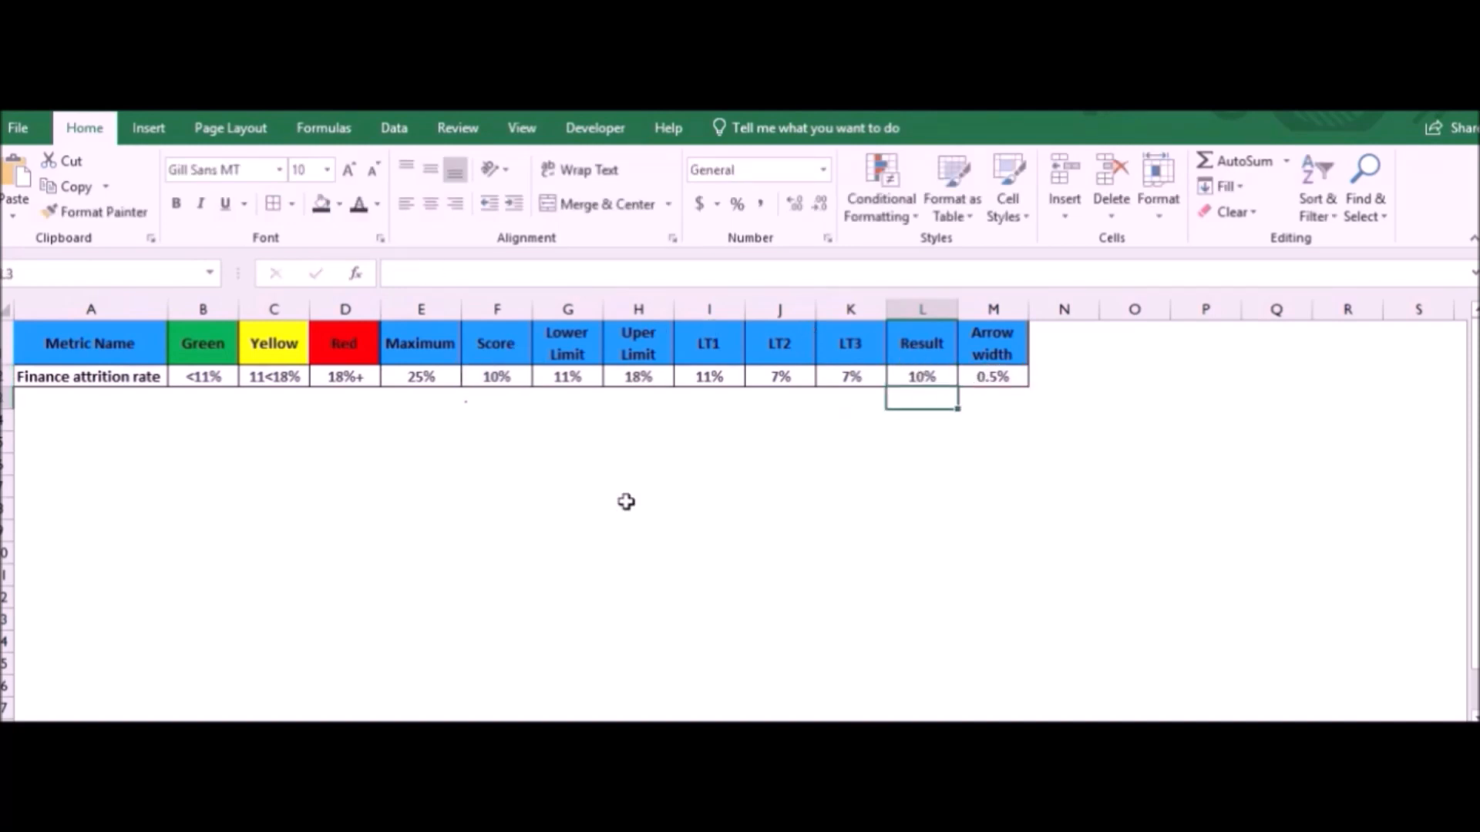
- Insert a 2-D stacked bar chart from the LT1 to Arrow width headers and values in I1:M2
left_click_drag(697, 349, 992, 376)
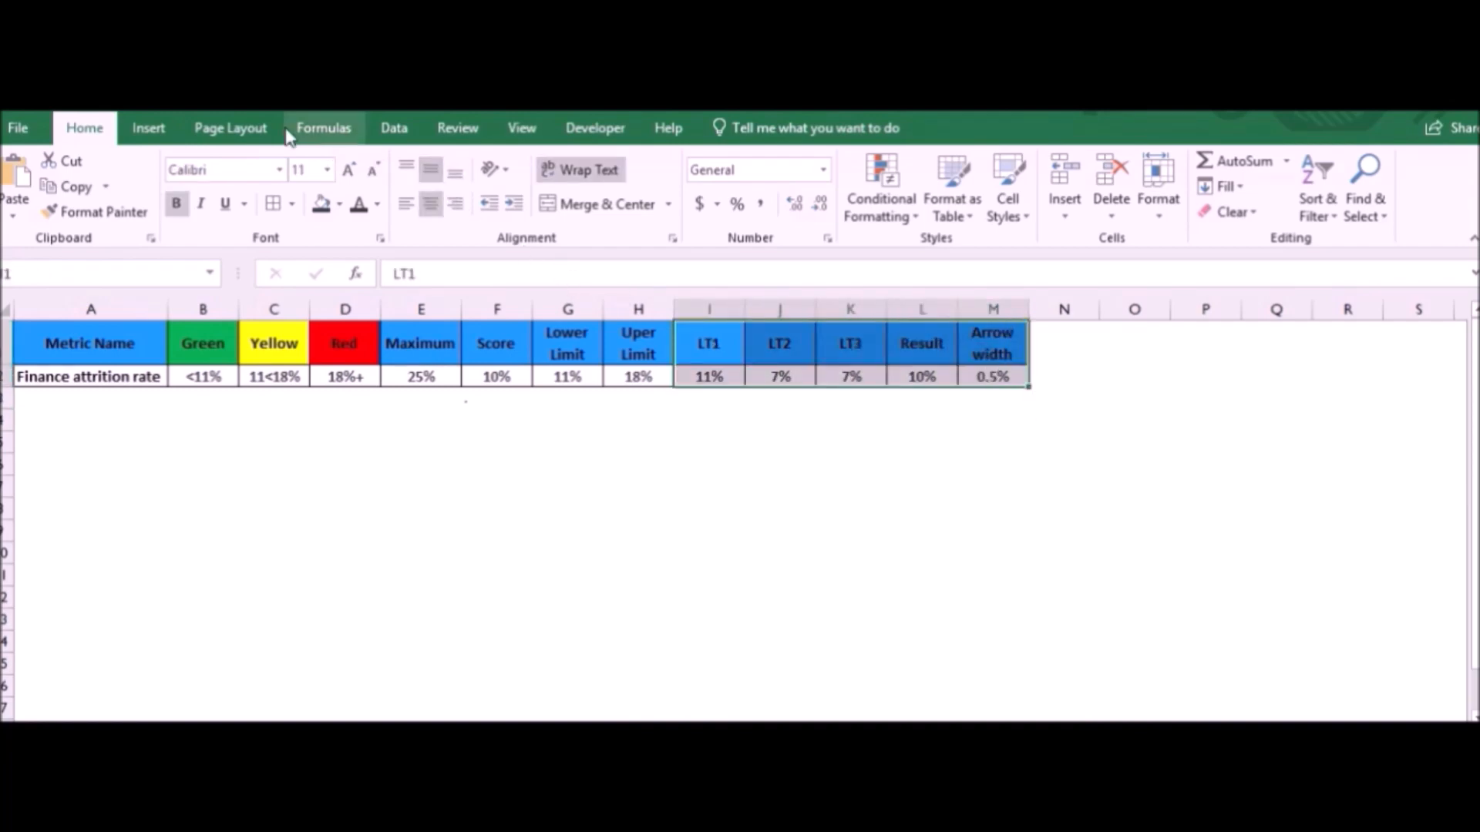
left_click(154, 129)
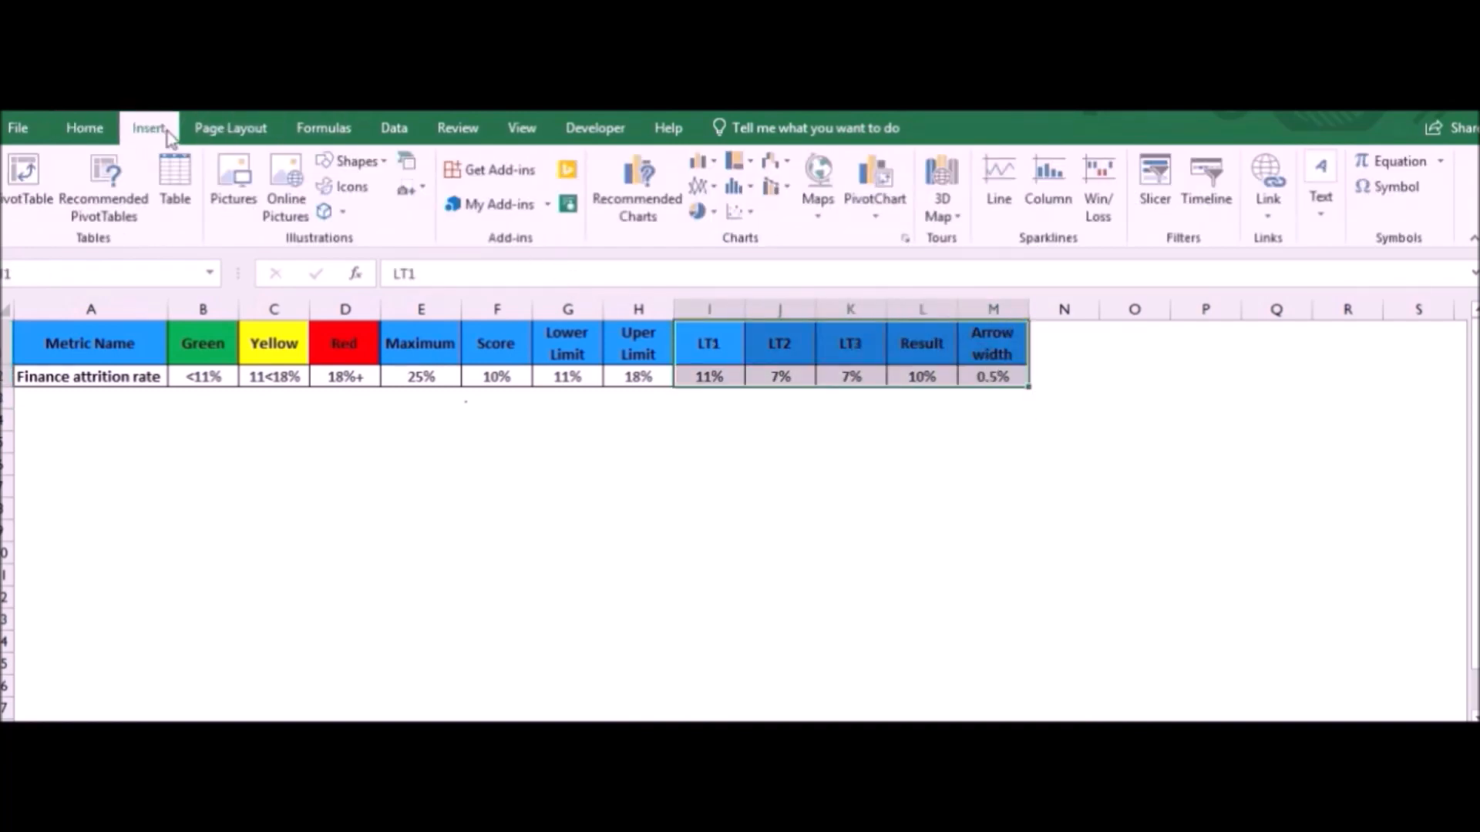
left_click(702, 162)
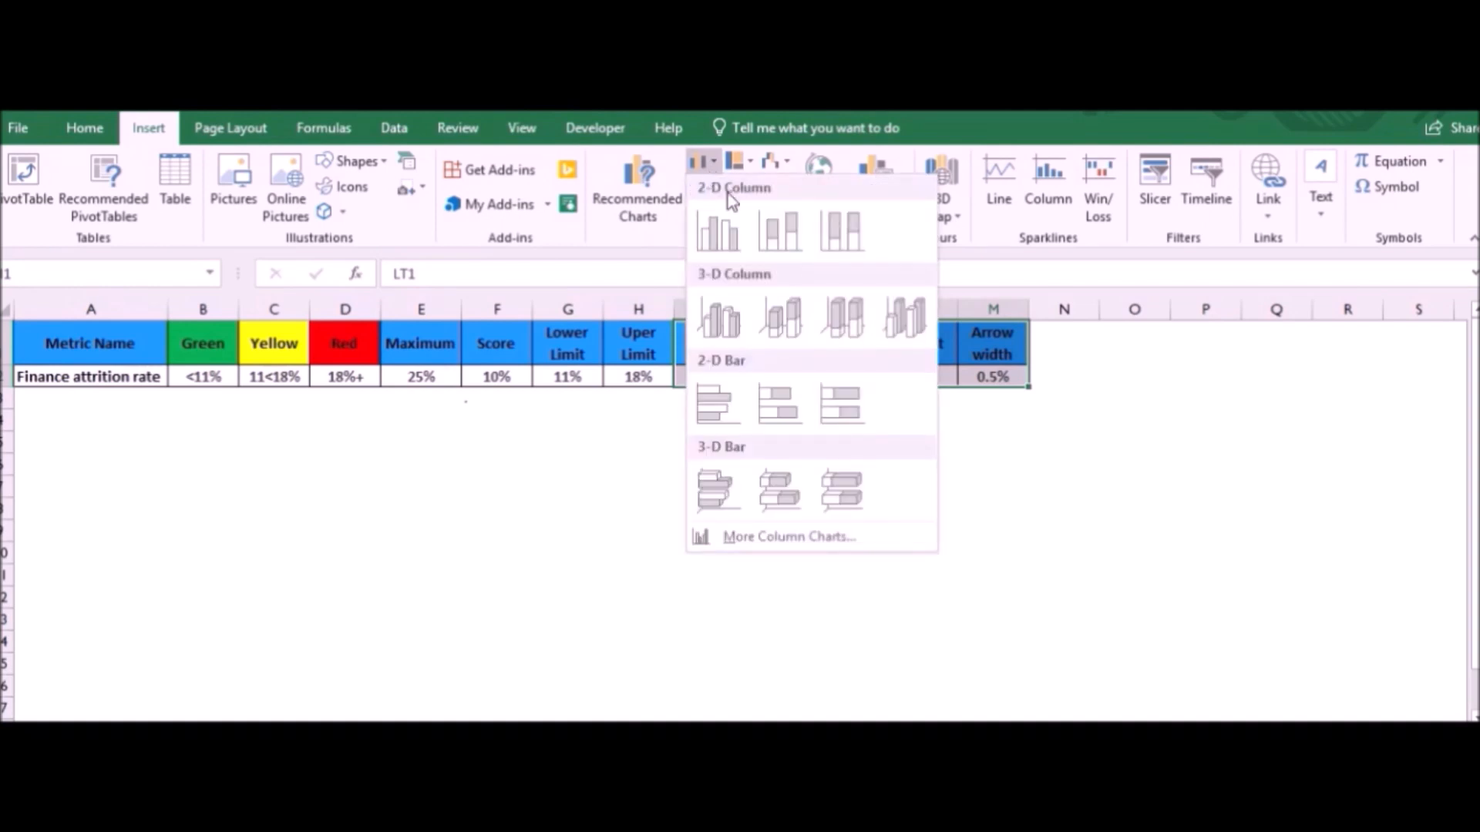
left_click(792, 400)
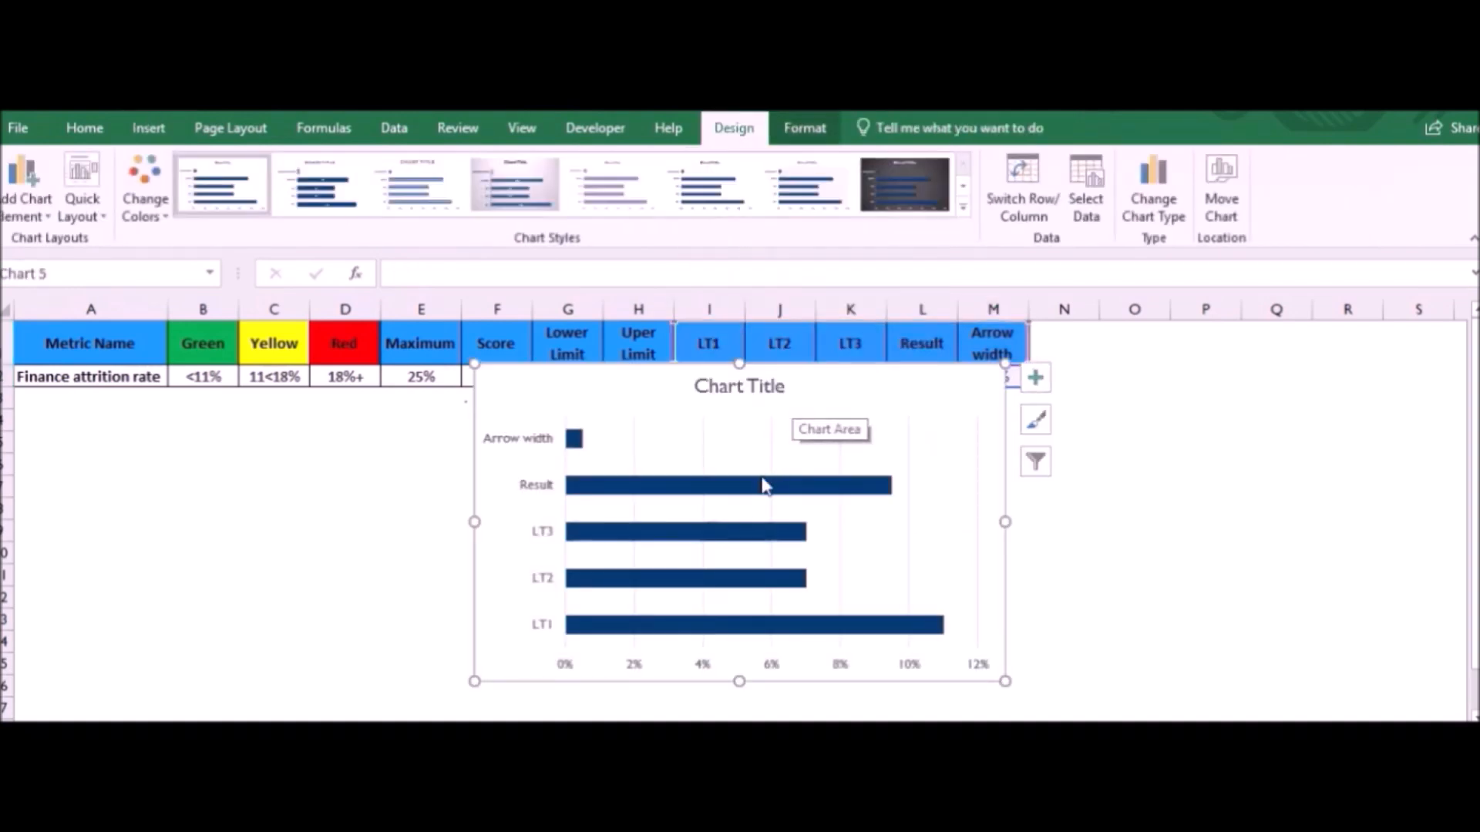
- Delete the vertical category axis and the title from the new bar chart
left_click(535, 445)
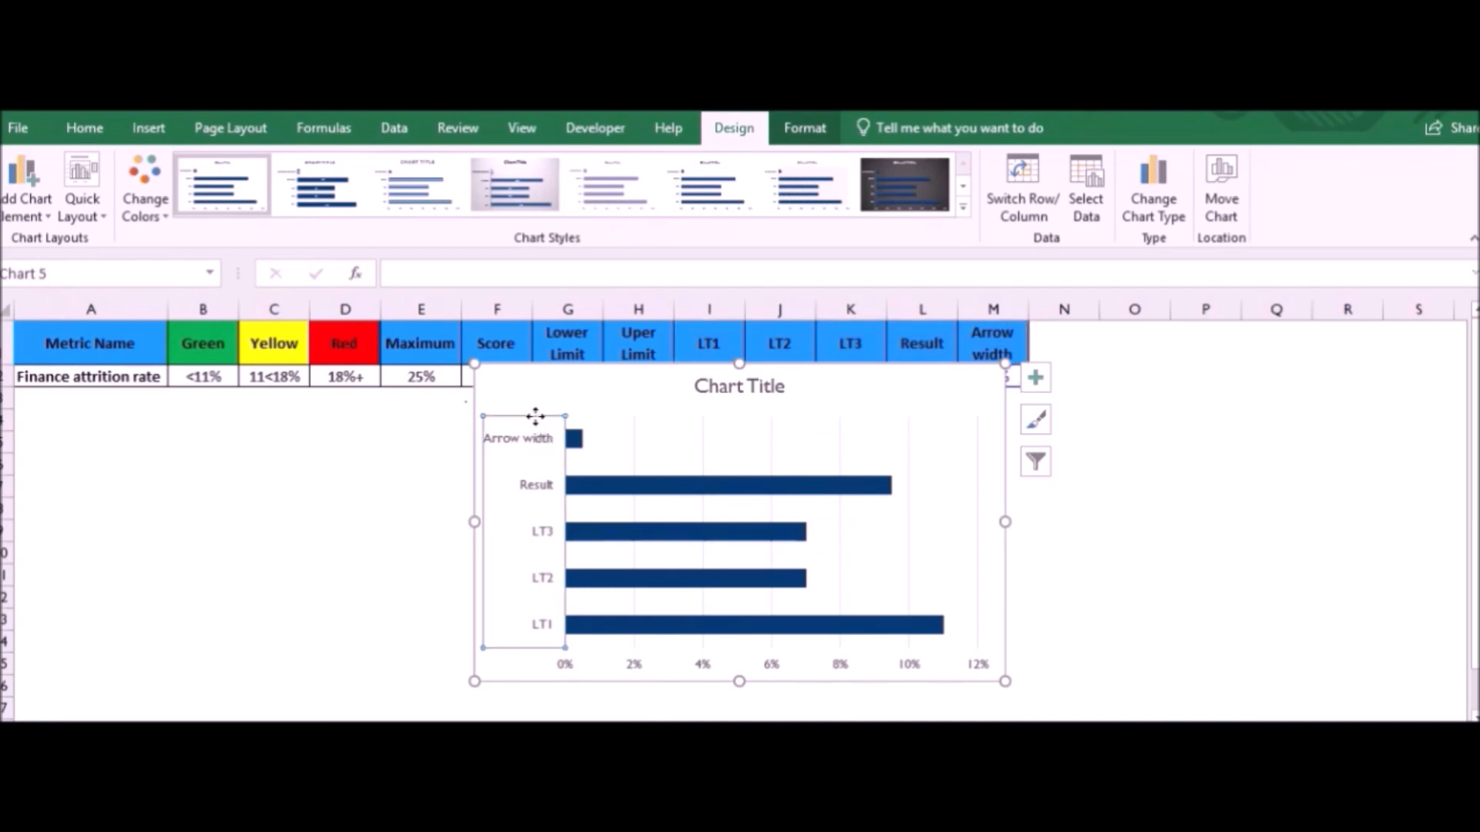
key("Delete")
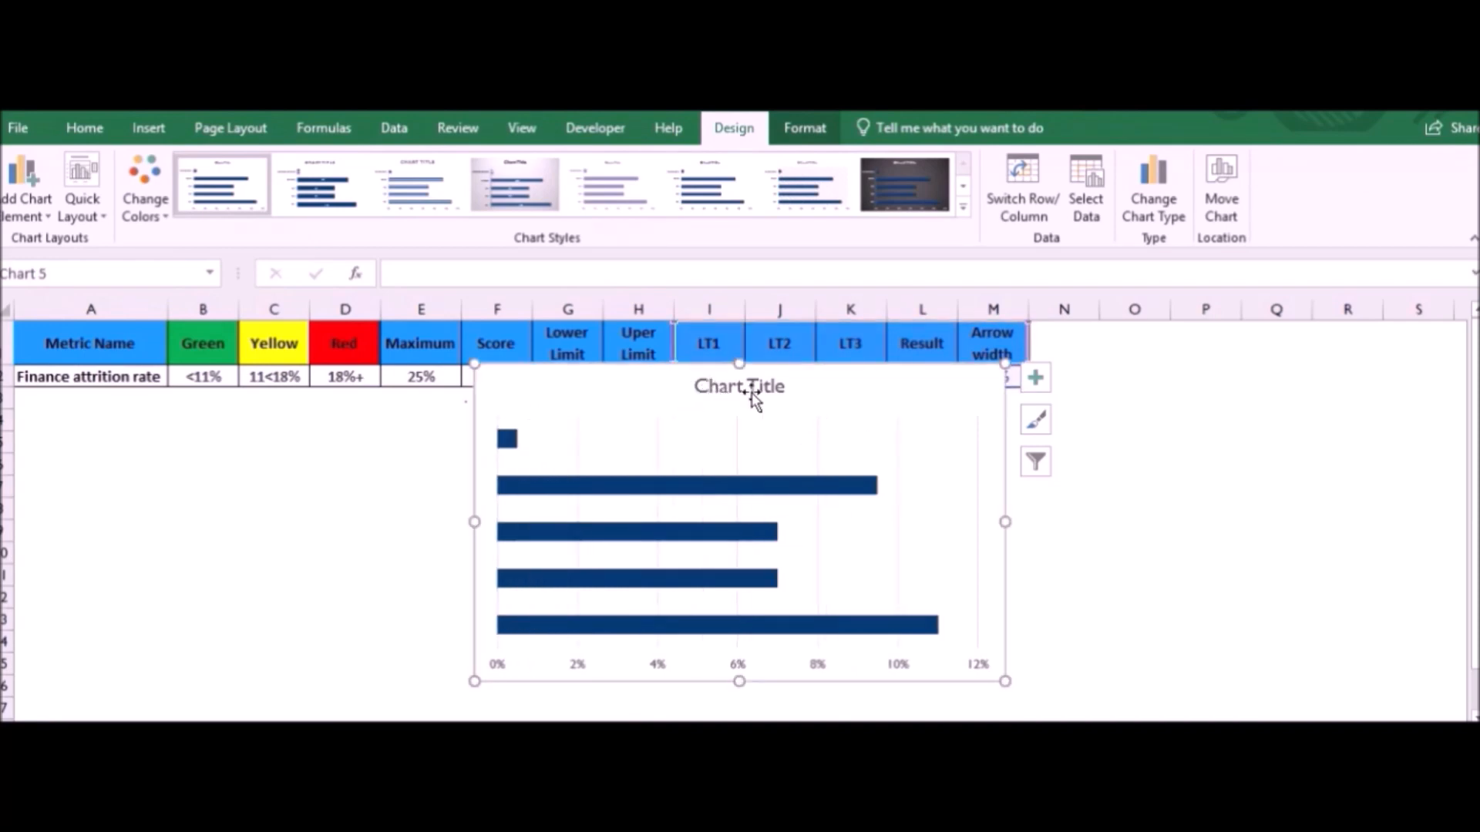
left_click(753, 393)
key("Delete")
- Switch the chart's rows and columns in its data source so LT1 to Arrow width become separate series
right_click(782, 441)
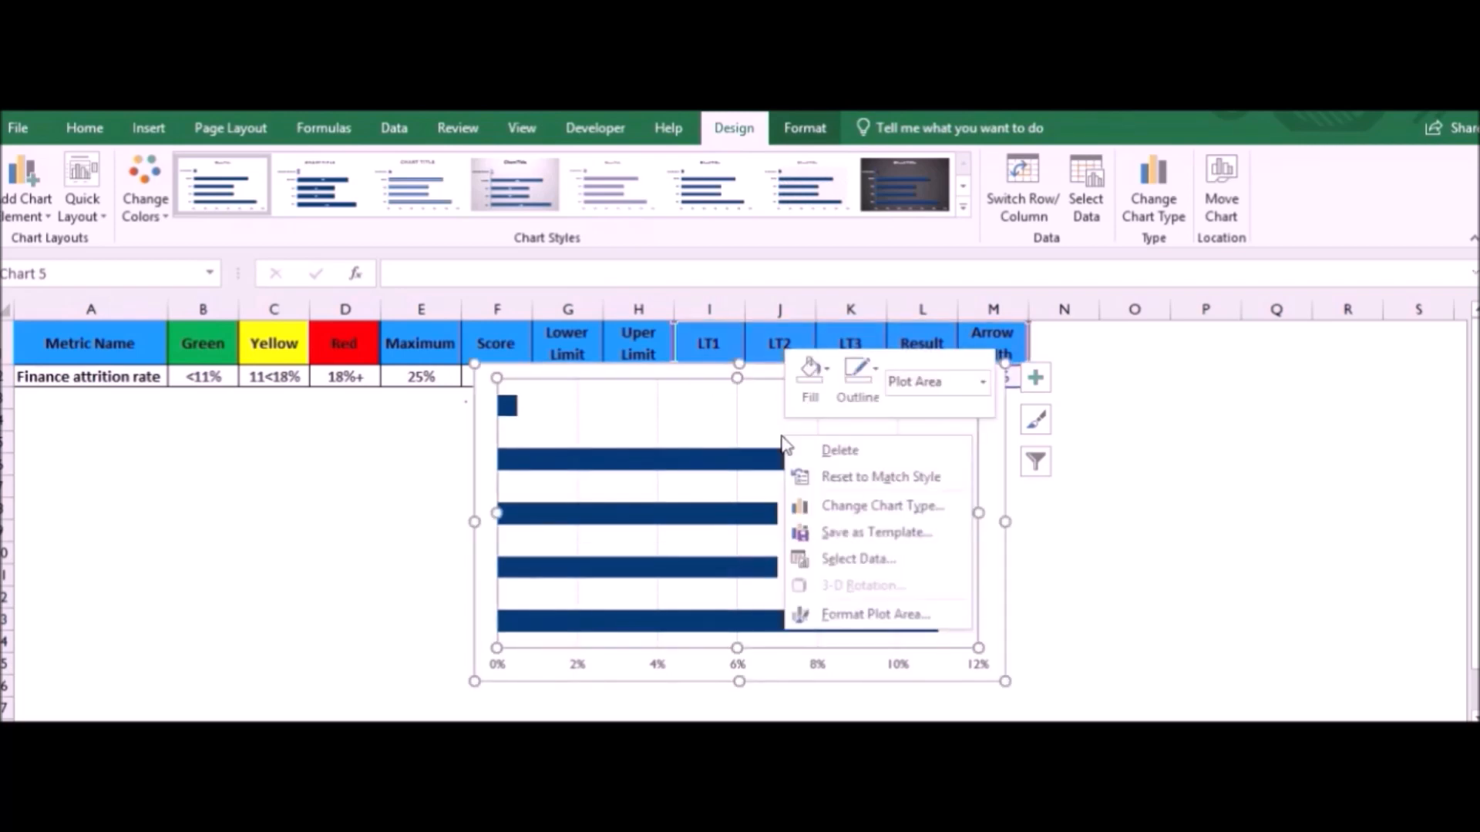
left_click(859, 559)
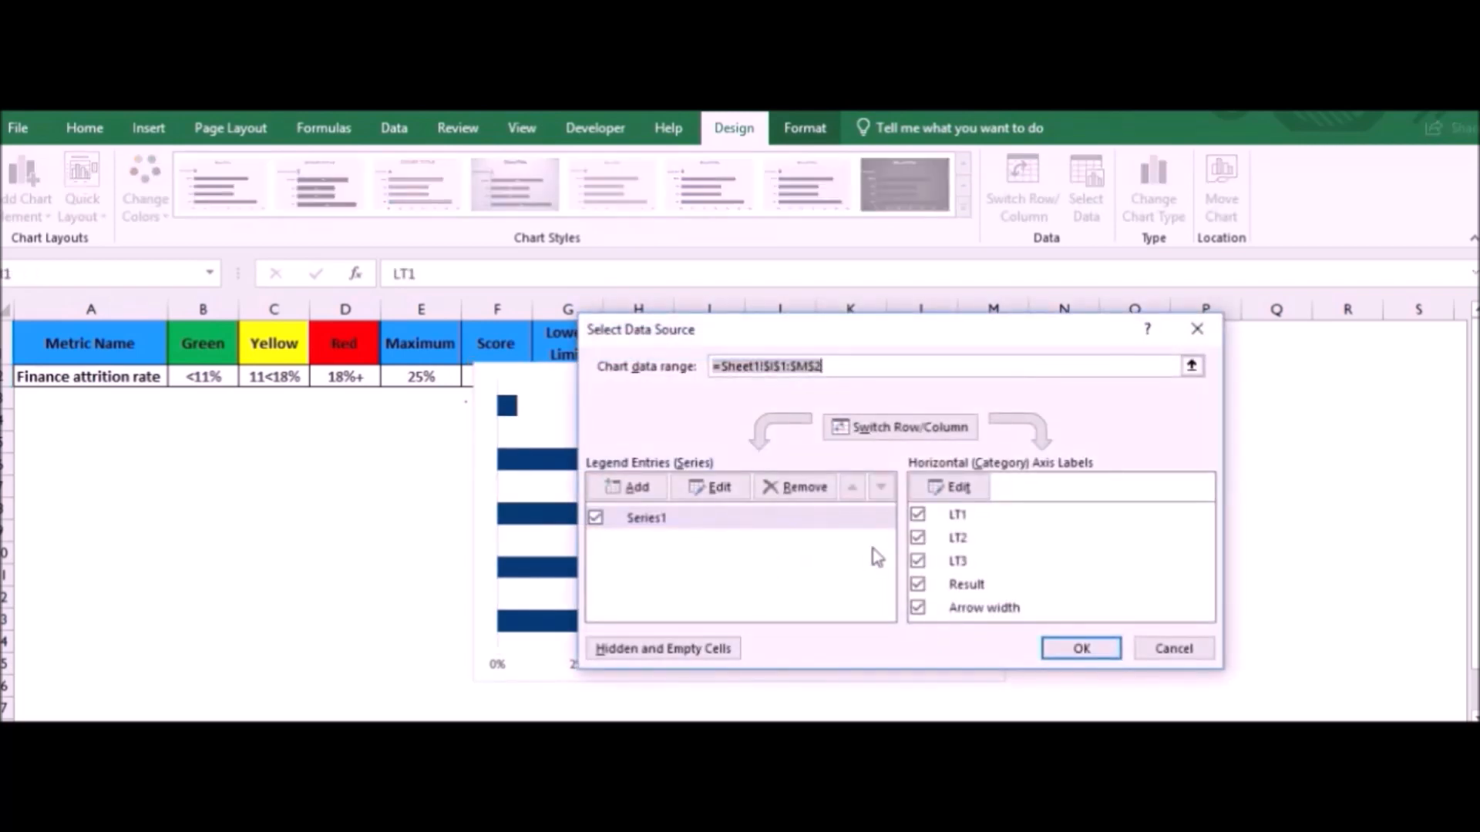
left_click(921, 429)
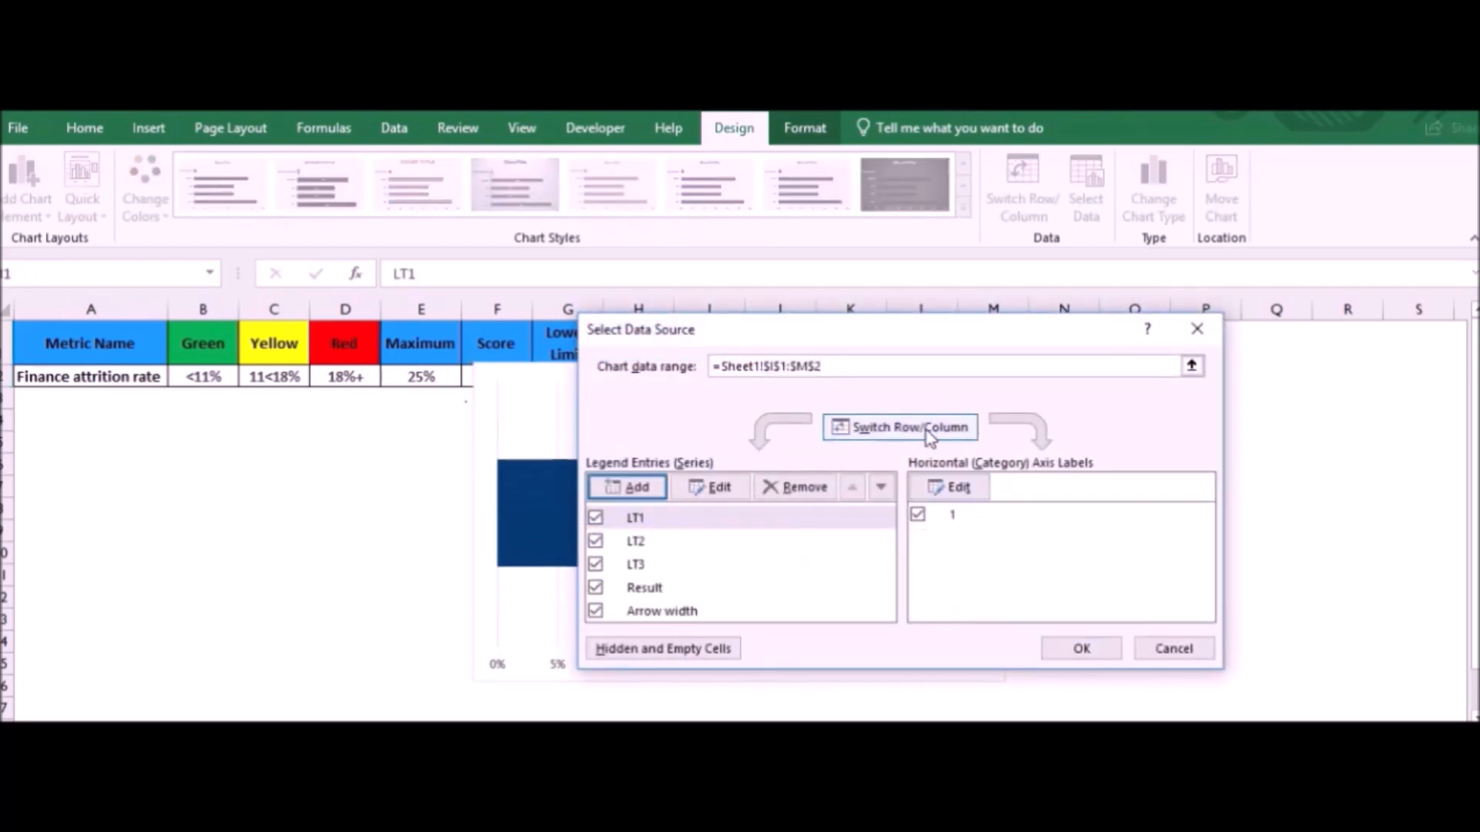
left_click(1082, 649)
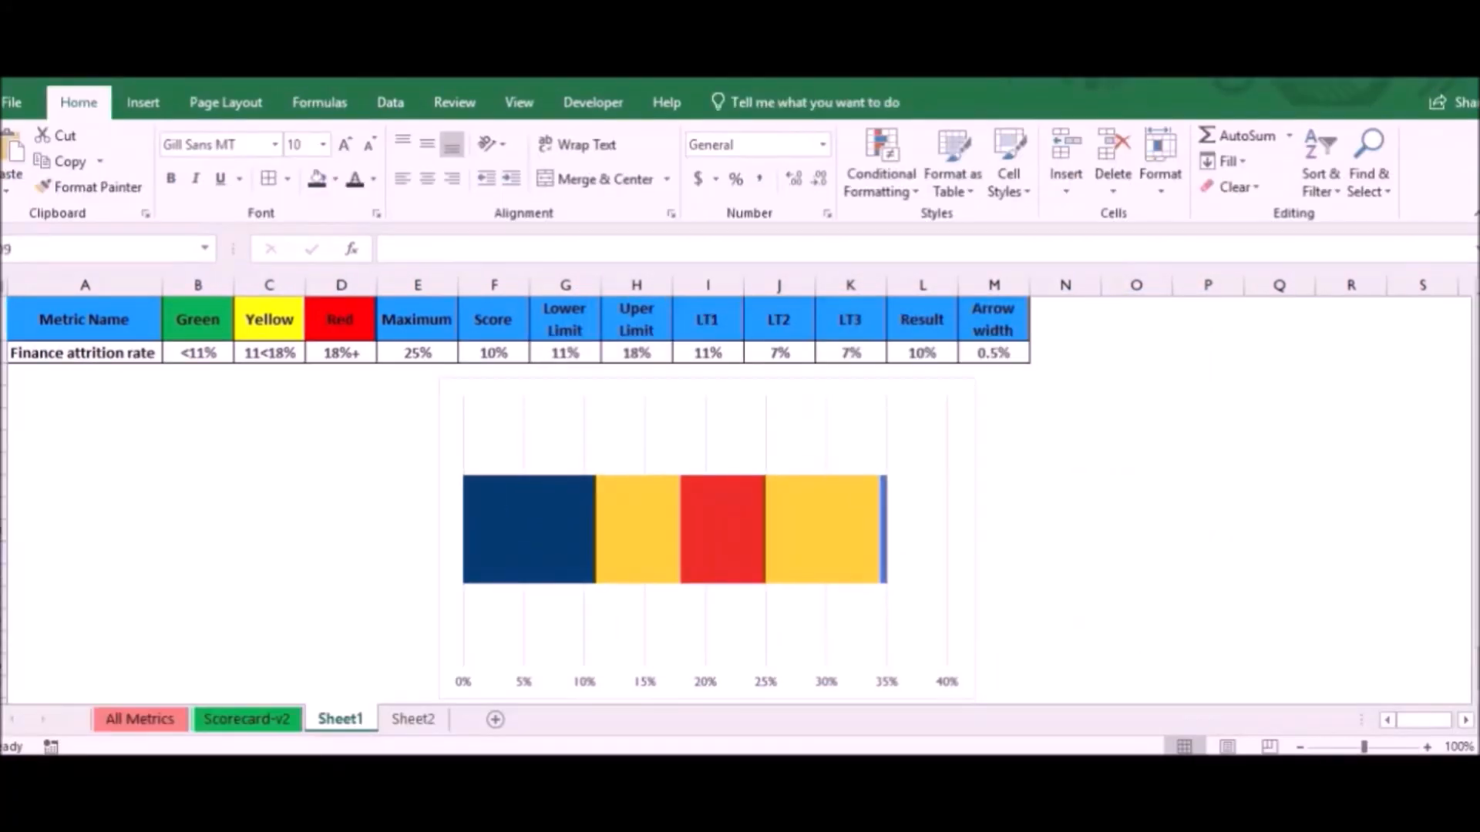
left_click(863, 423)
right_click(865, 424)
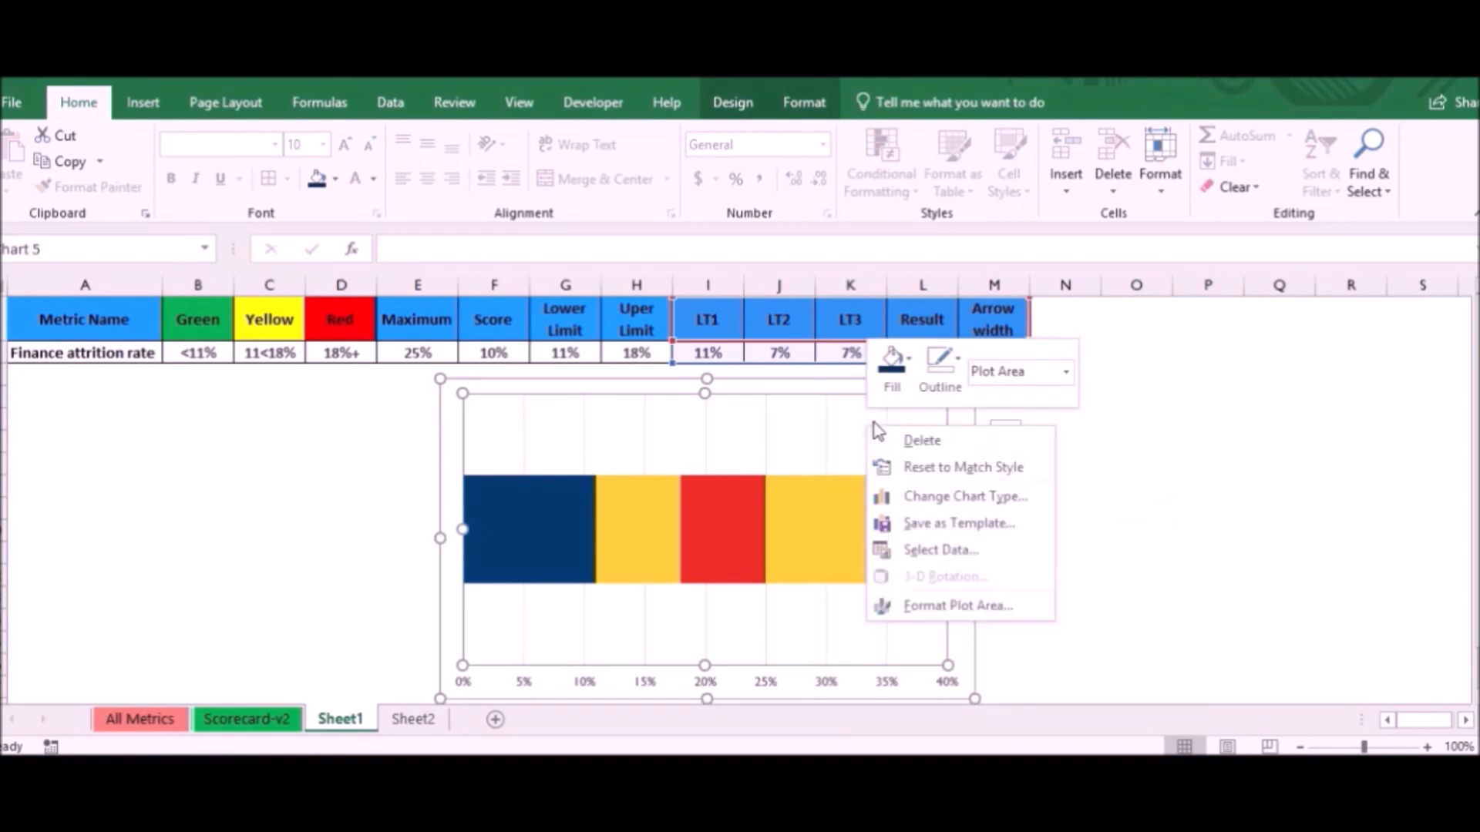
left_click(959, 373)
left_click(998, 661)
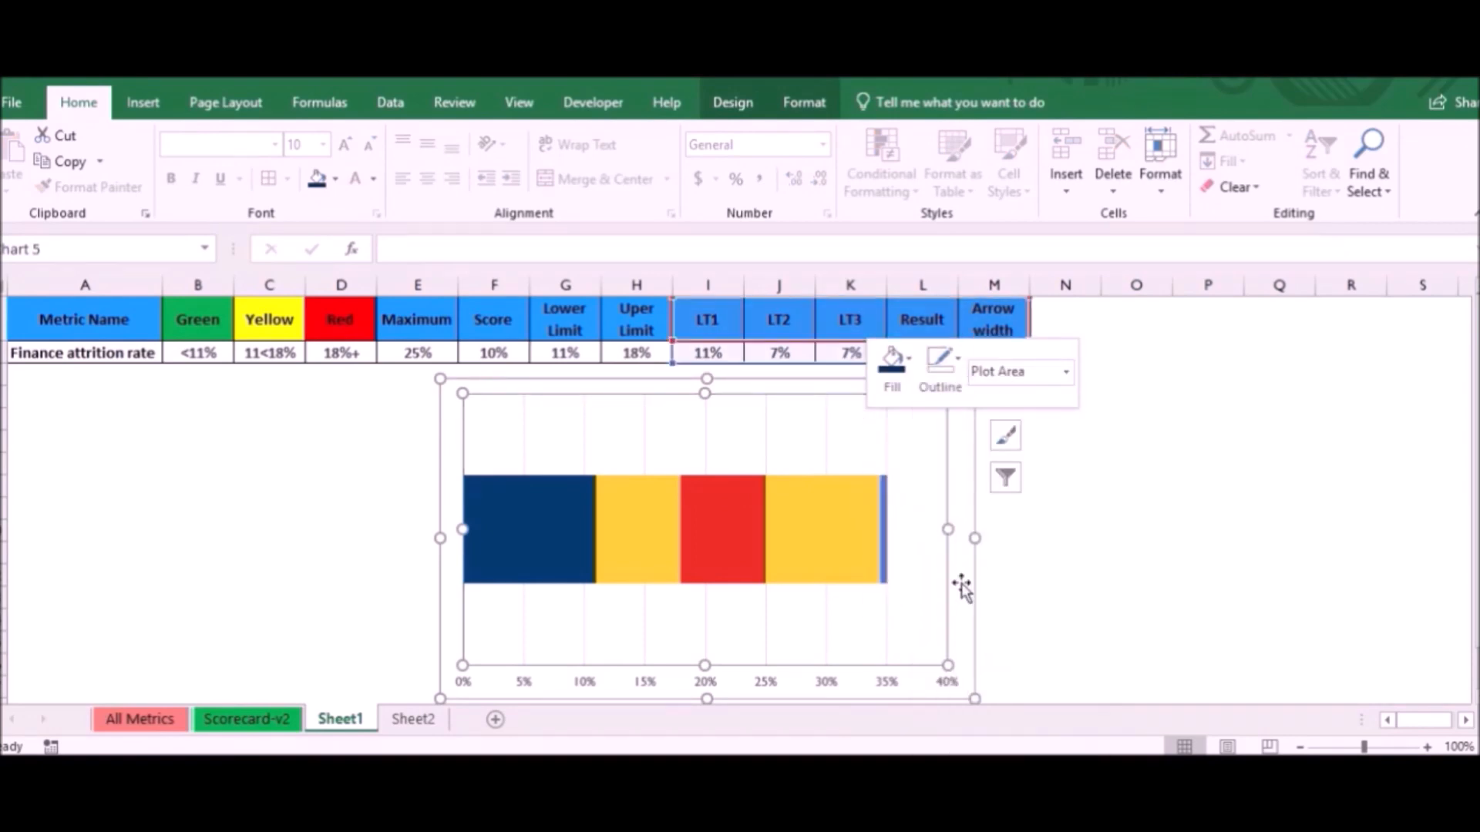
left_click(942, 473)
- Remove the outline of the vertical major gridlines in the stacked bar chart
left_click(885, 439)
right_click(885, 439)
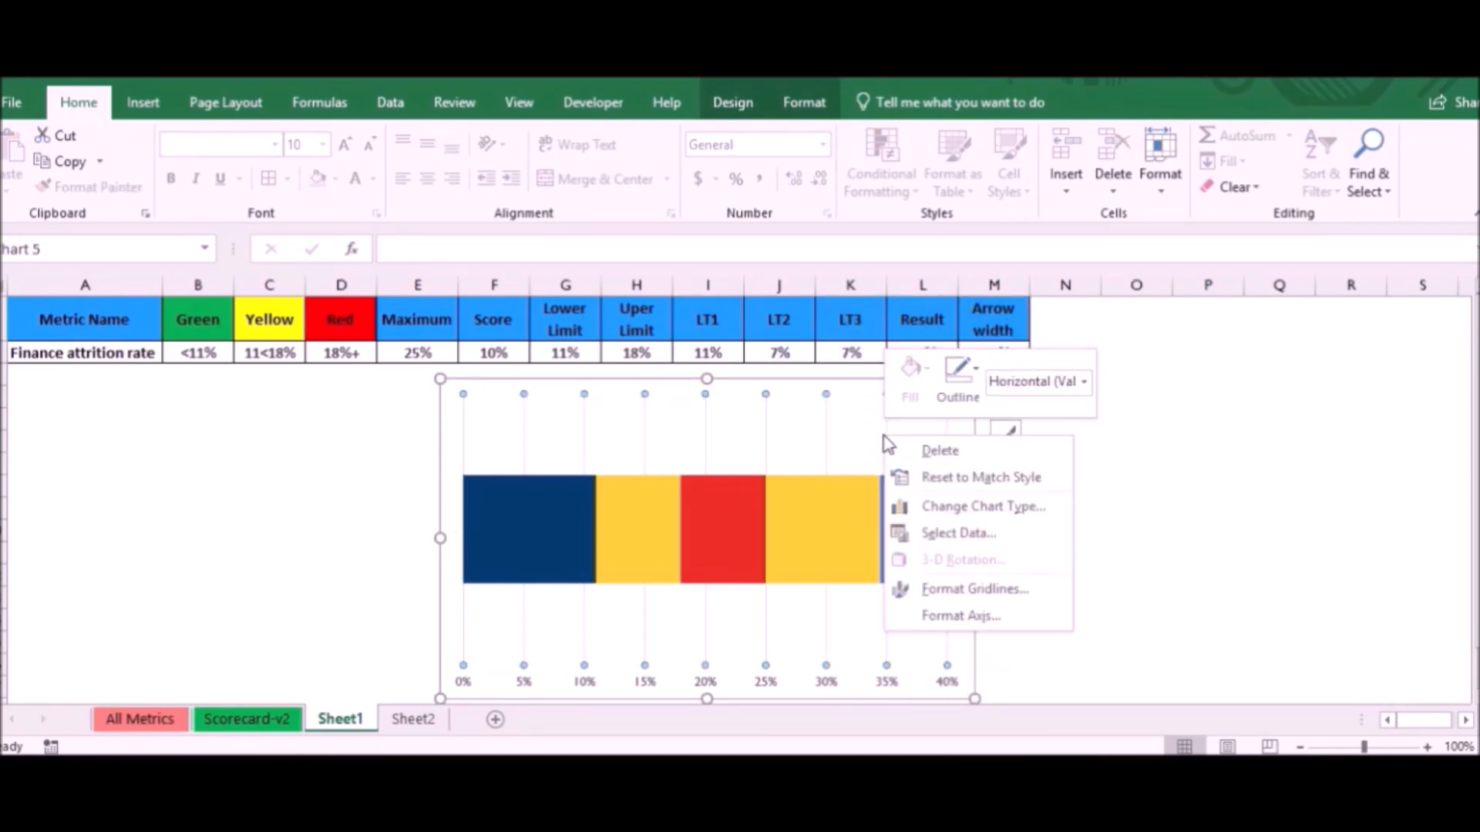
left_click(976, 387)
left_click(988, 257)
left_click(938, 521)
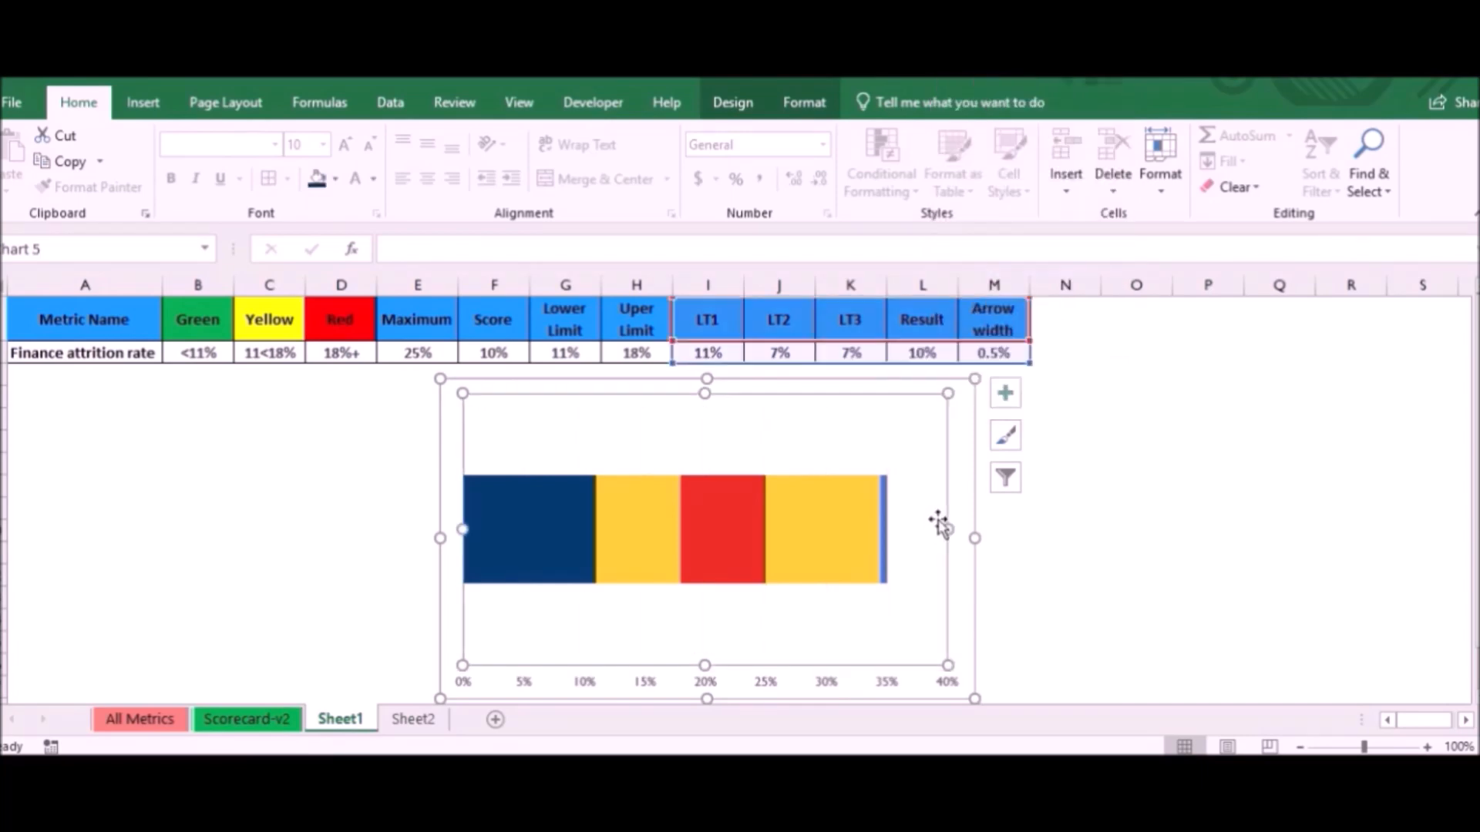
right_click(951, 480)
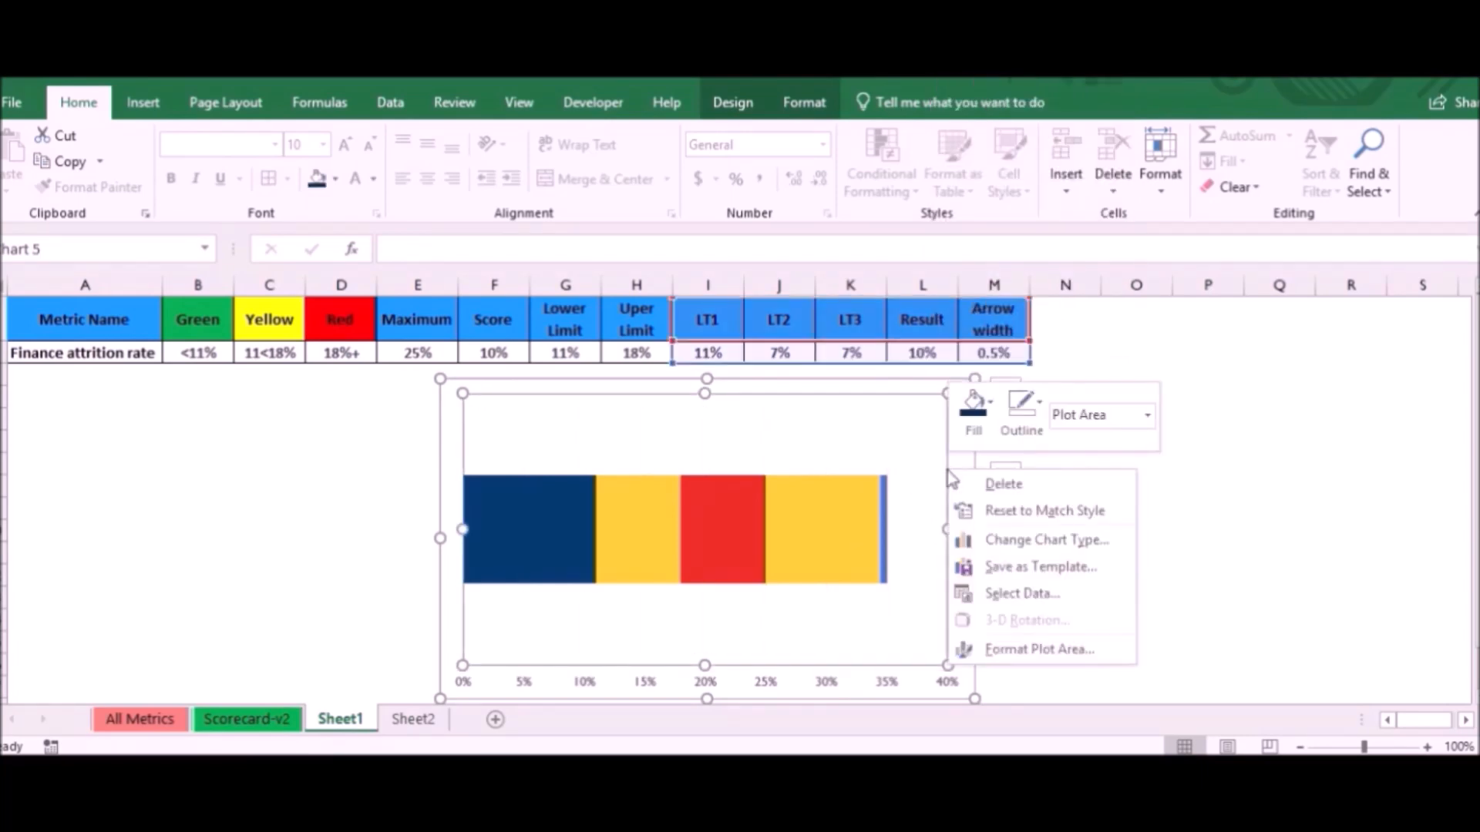
- Assign the Result and Arrow width series to the secondary axis, keeping them as stacked bars
left_click(856, 534)
left_click(848, 532)
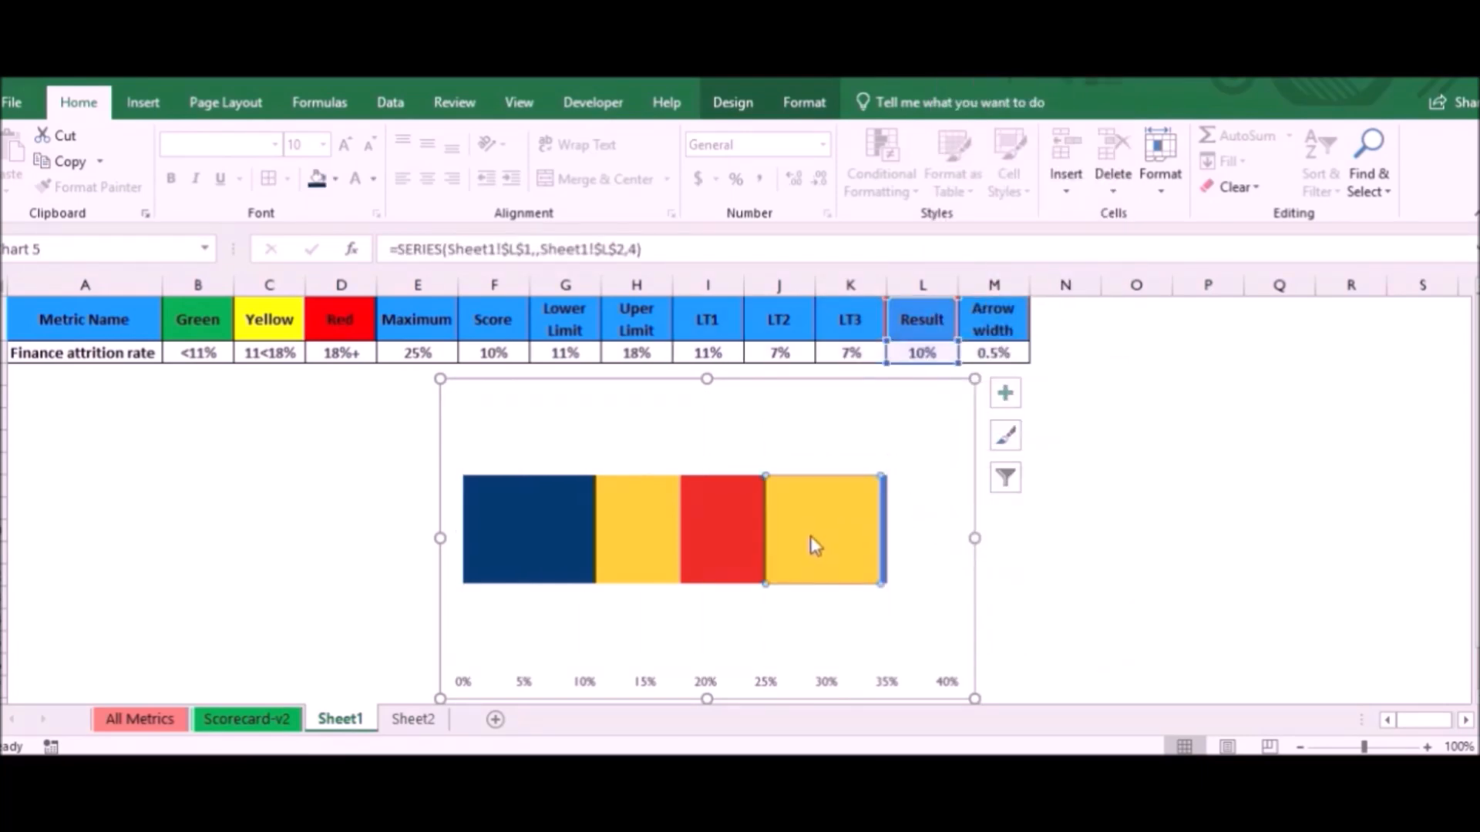
right_click(816, 532)
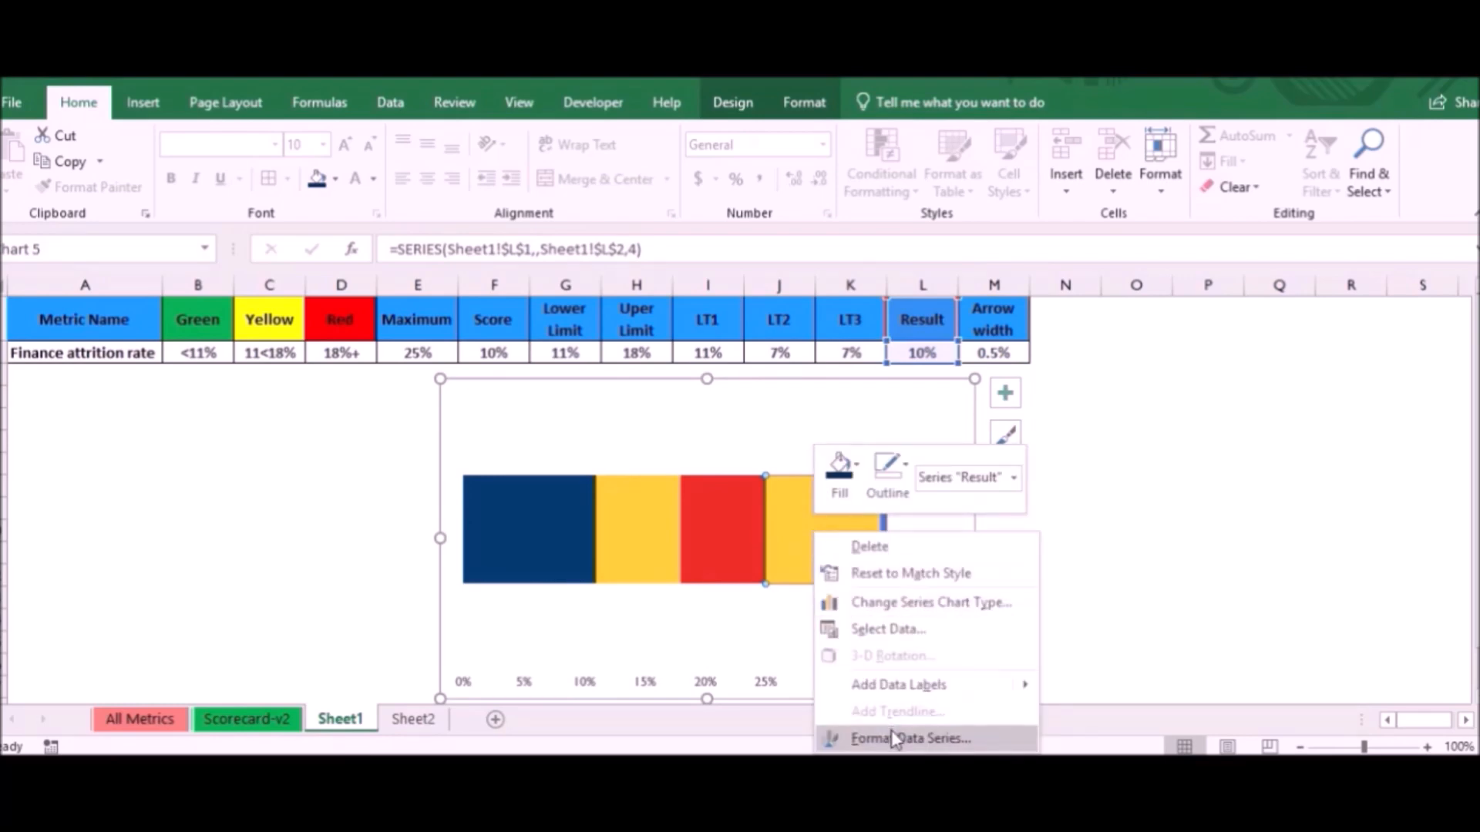
left_click(900, 601)
scroll(1046, 573, "down", 3)
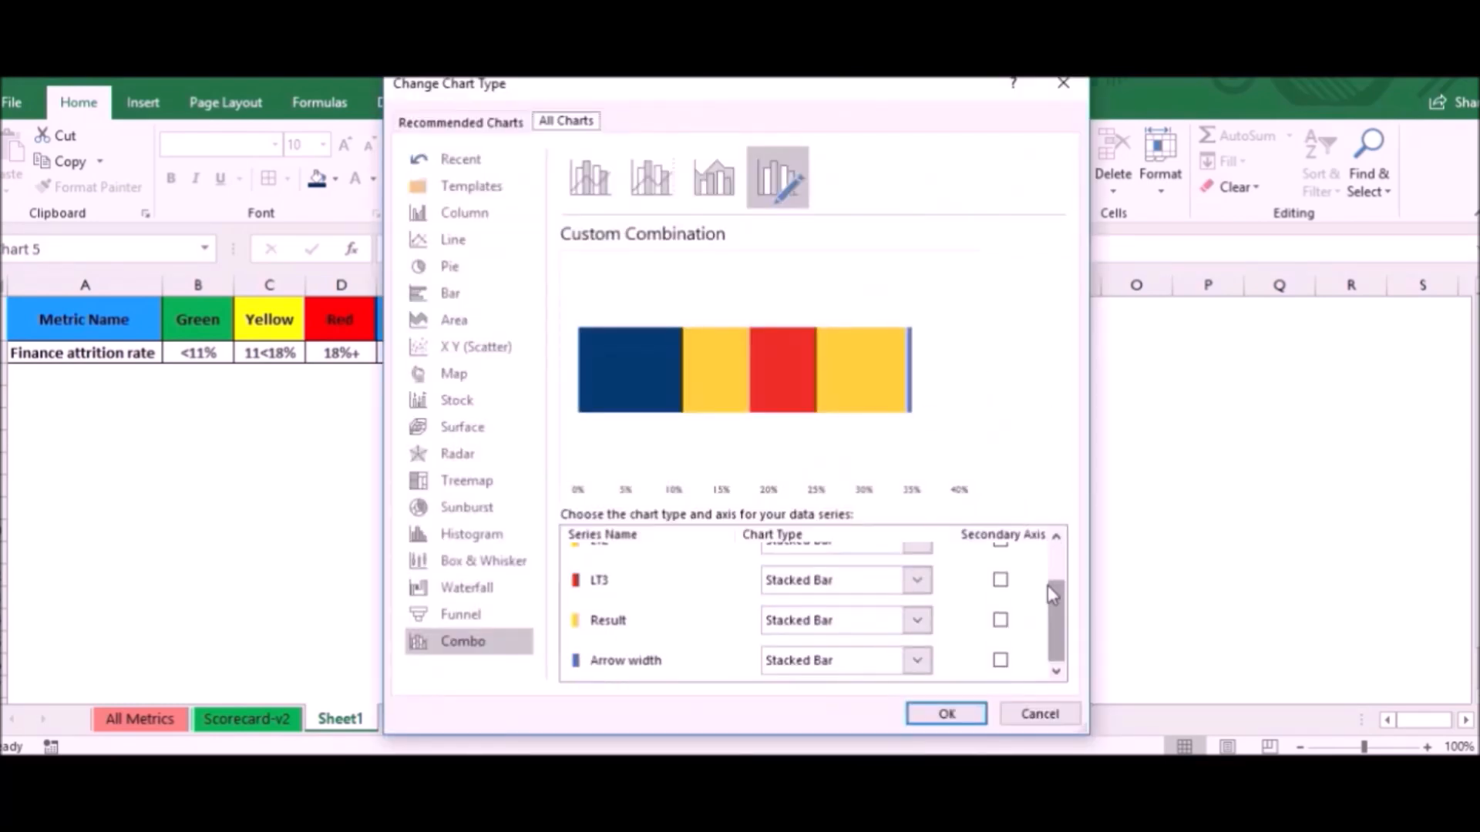
left_click(1000, 621)
left_click(1001, 660)
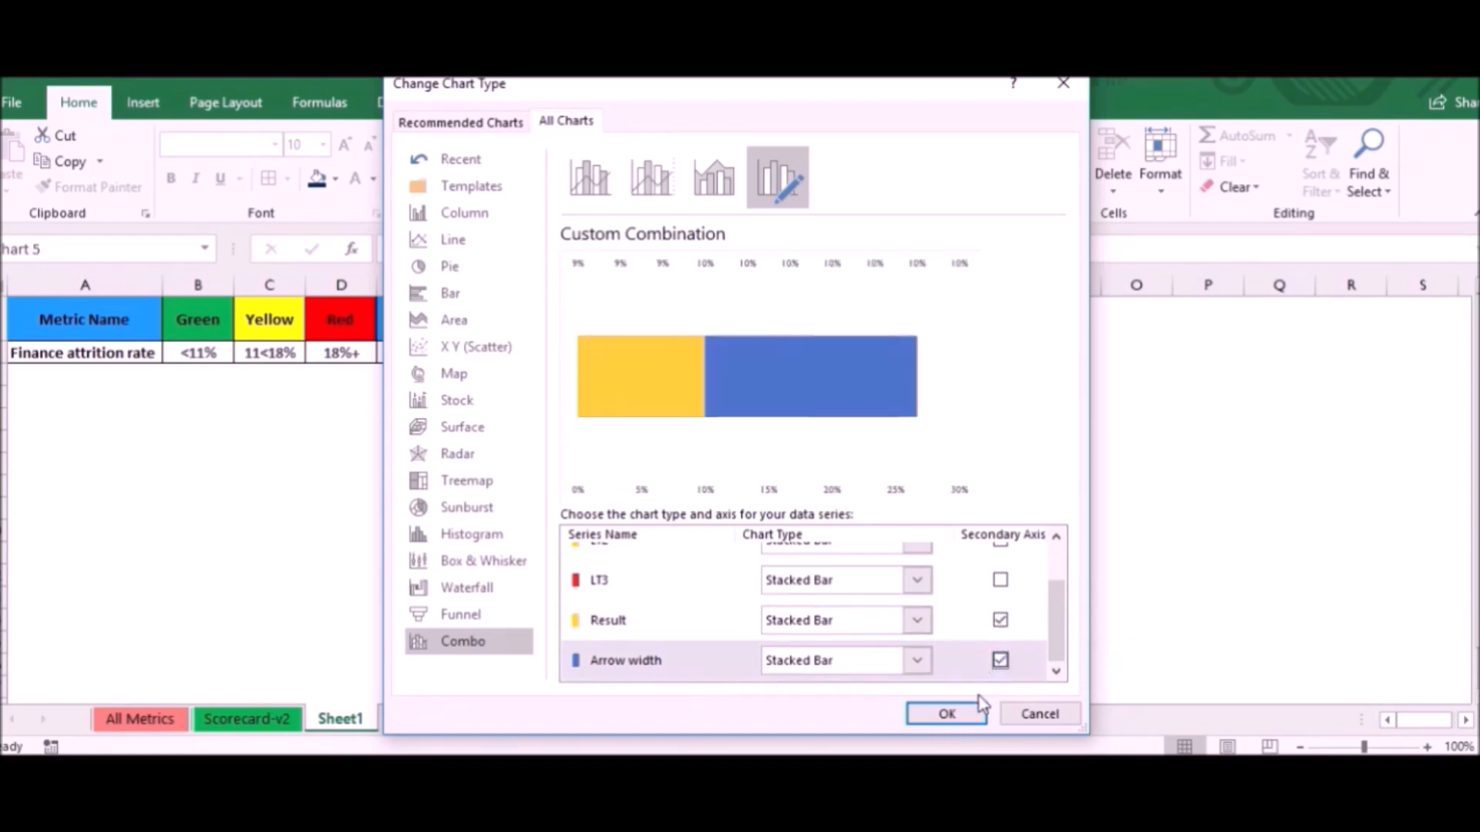
left_click(958, 715)
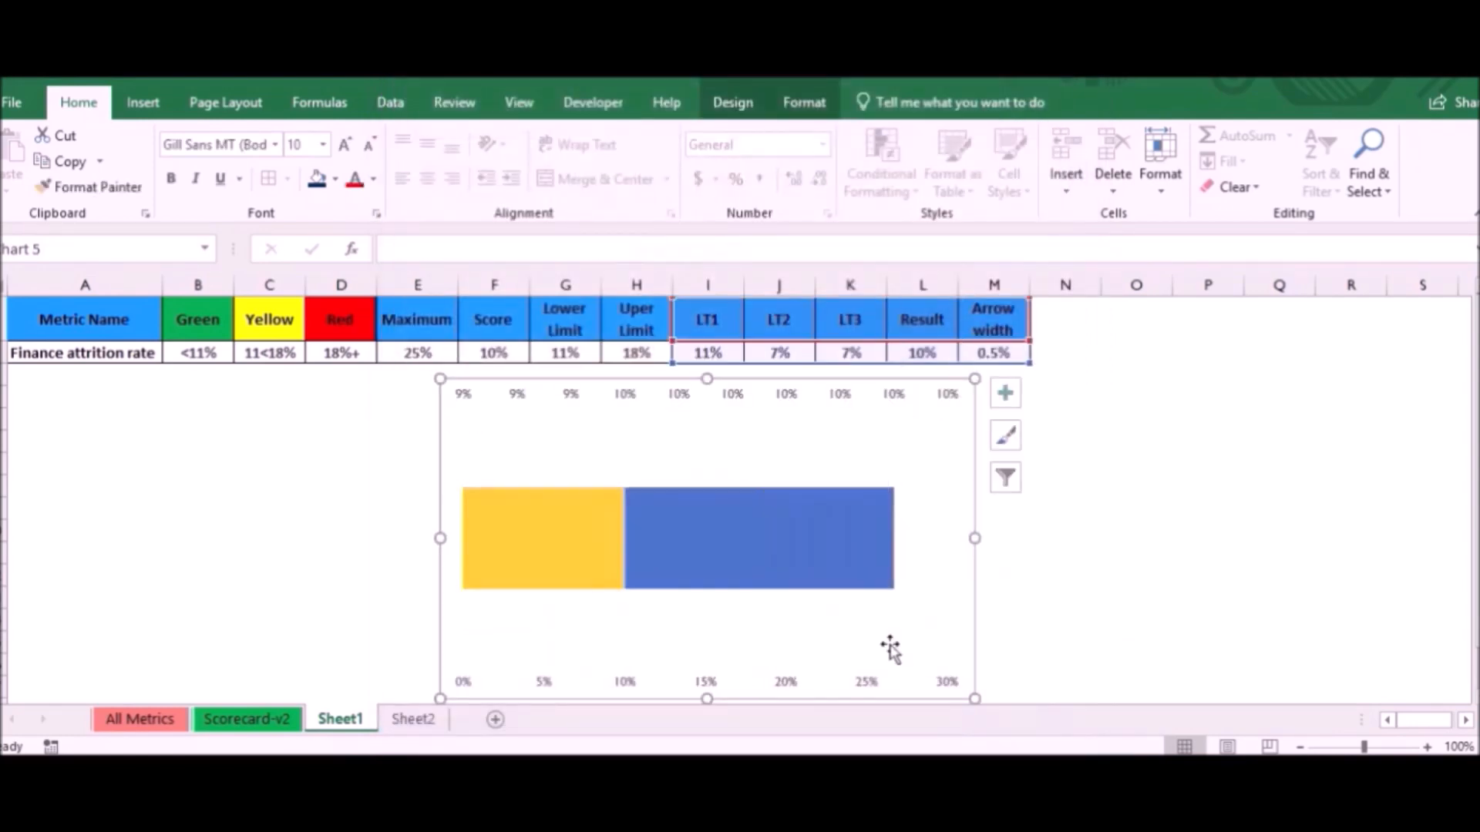
- Set the Result series to No Fill
left_click(576, 539)
right_click(575, 536)
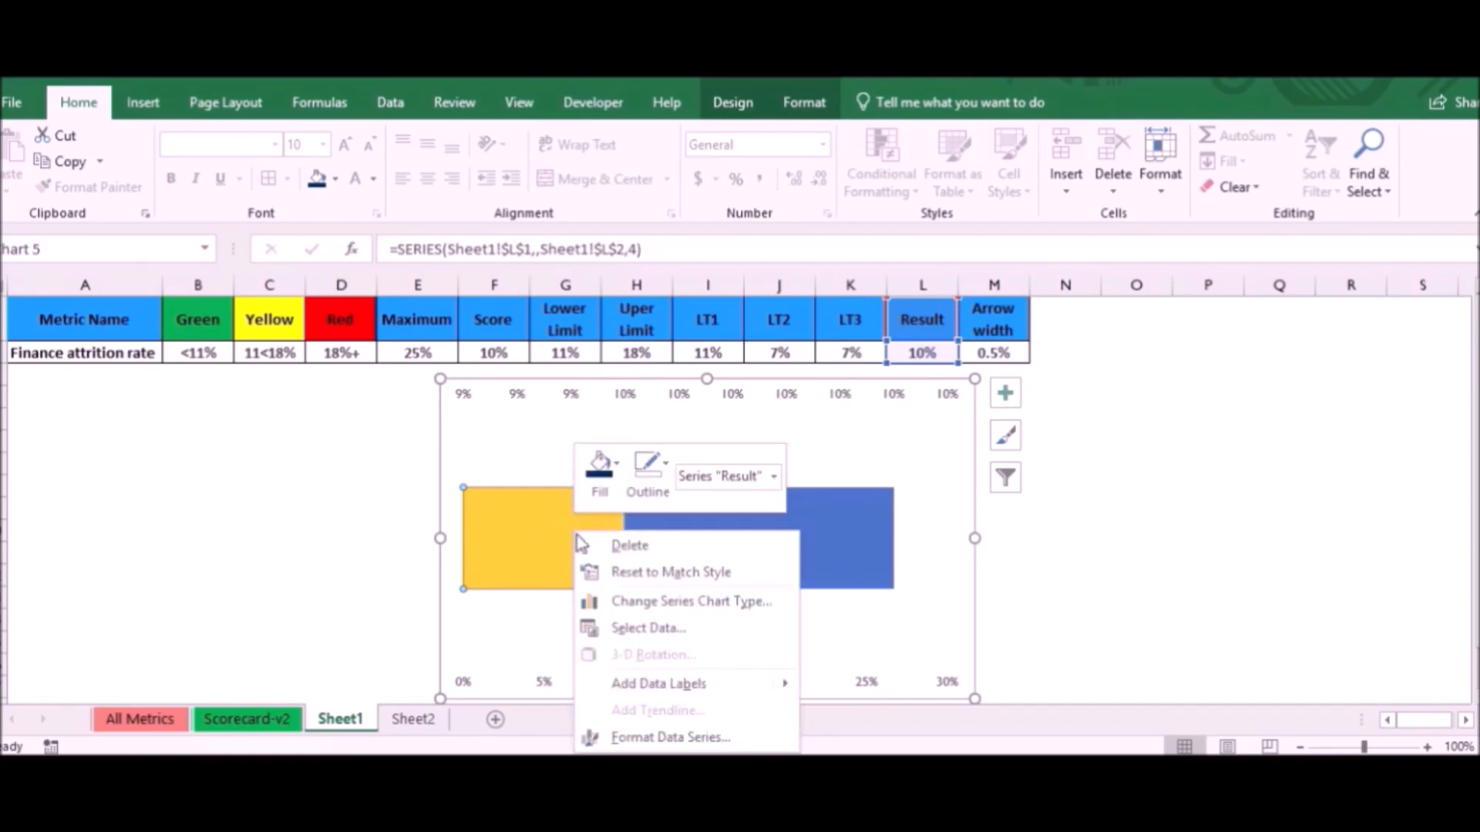
left_click(601, 462)
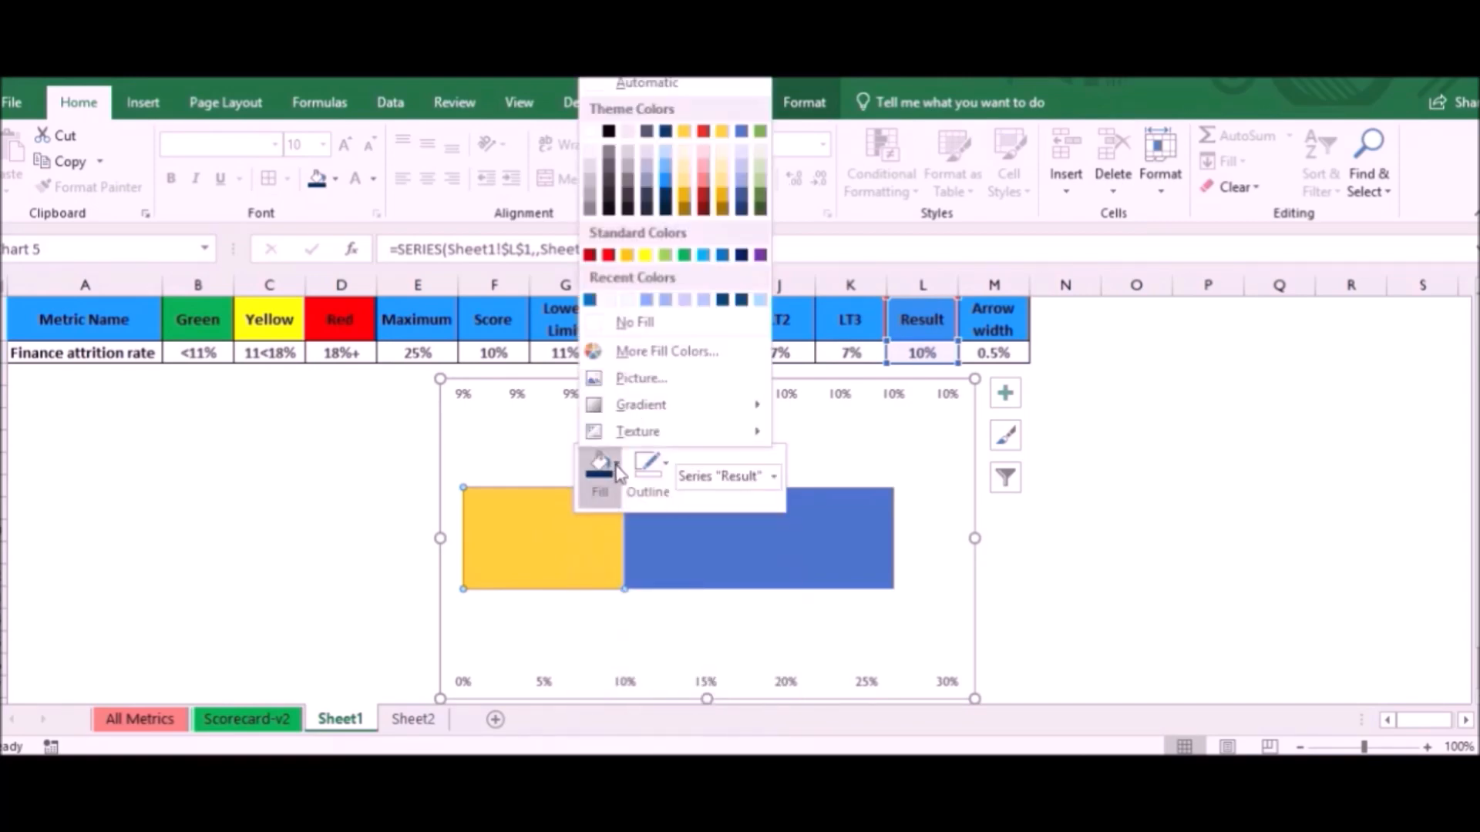
left_click(628, 328)
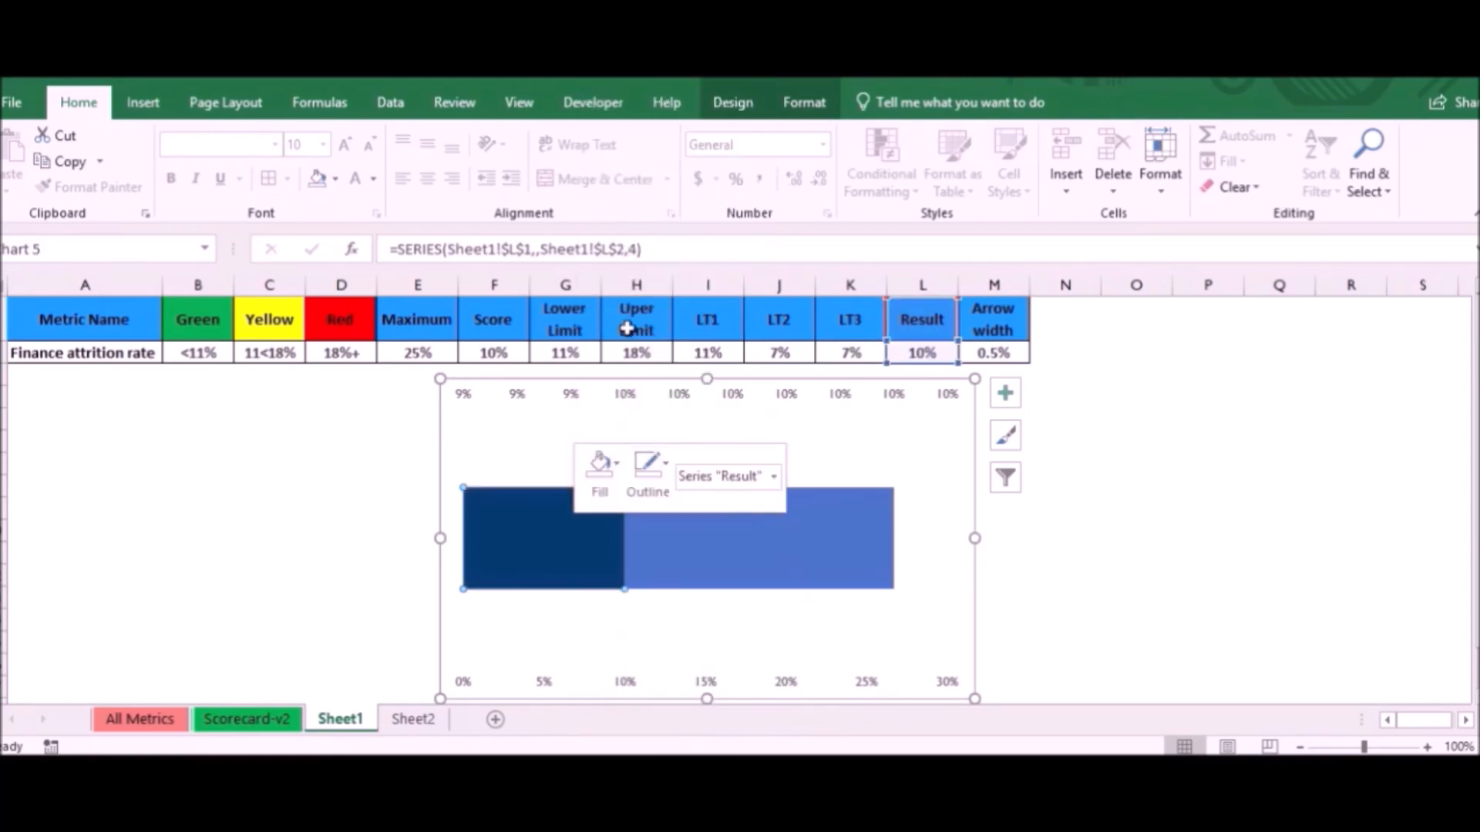
- Set the bounds of the chart's upper, secondary value axis to minimum 0 and maximum 0.25
double_click(887, 393)
left_click_drag(1371, 479, 1302, 516)
type("00.2")
- Set the maximum bound of the chart's lower, primary value axis to 0.25
left_click(950, 683)
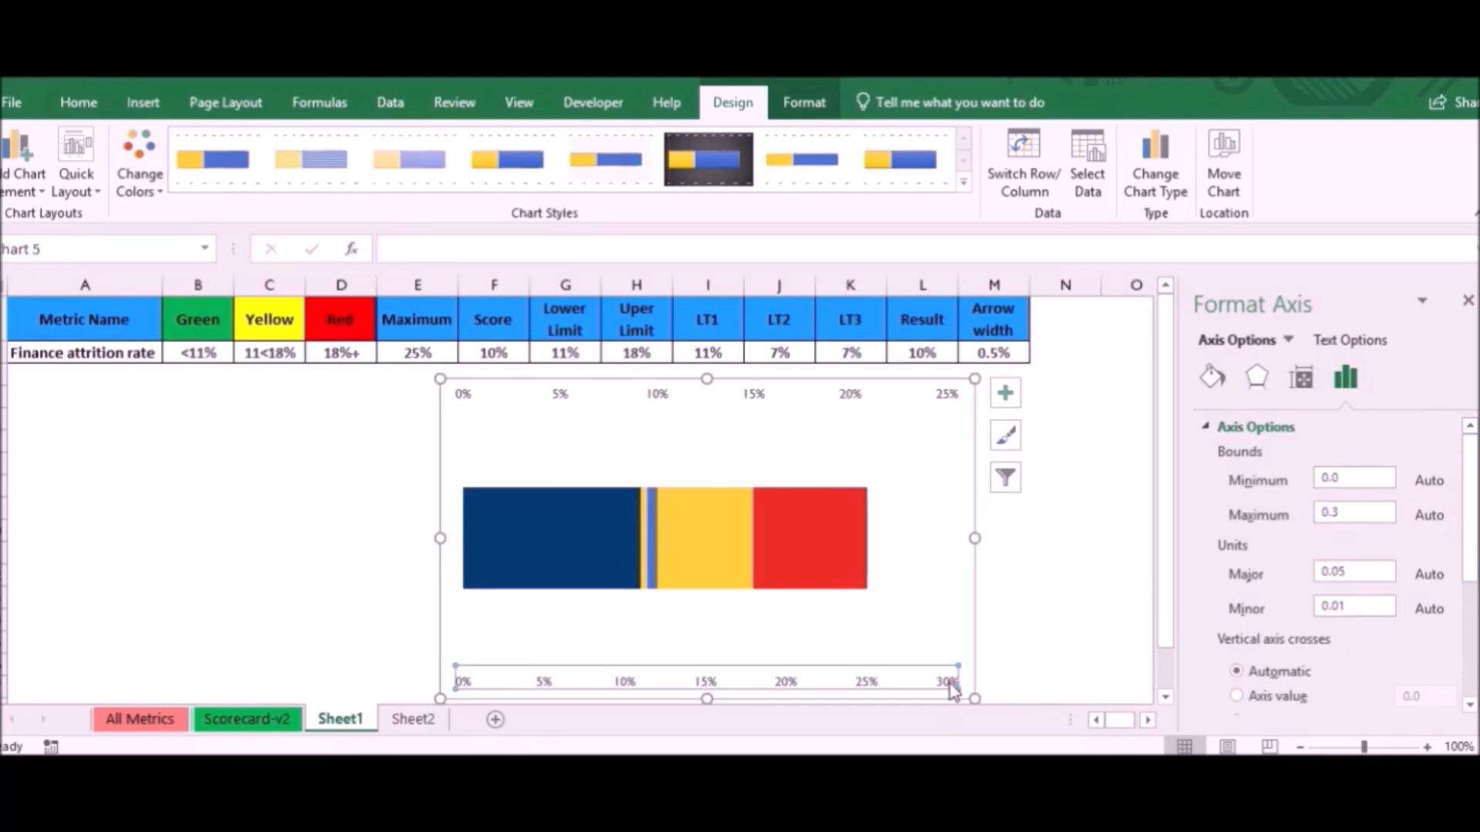
double_click(1331, 515)
type("0.25")
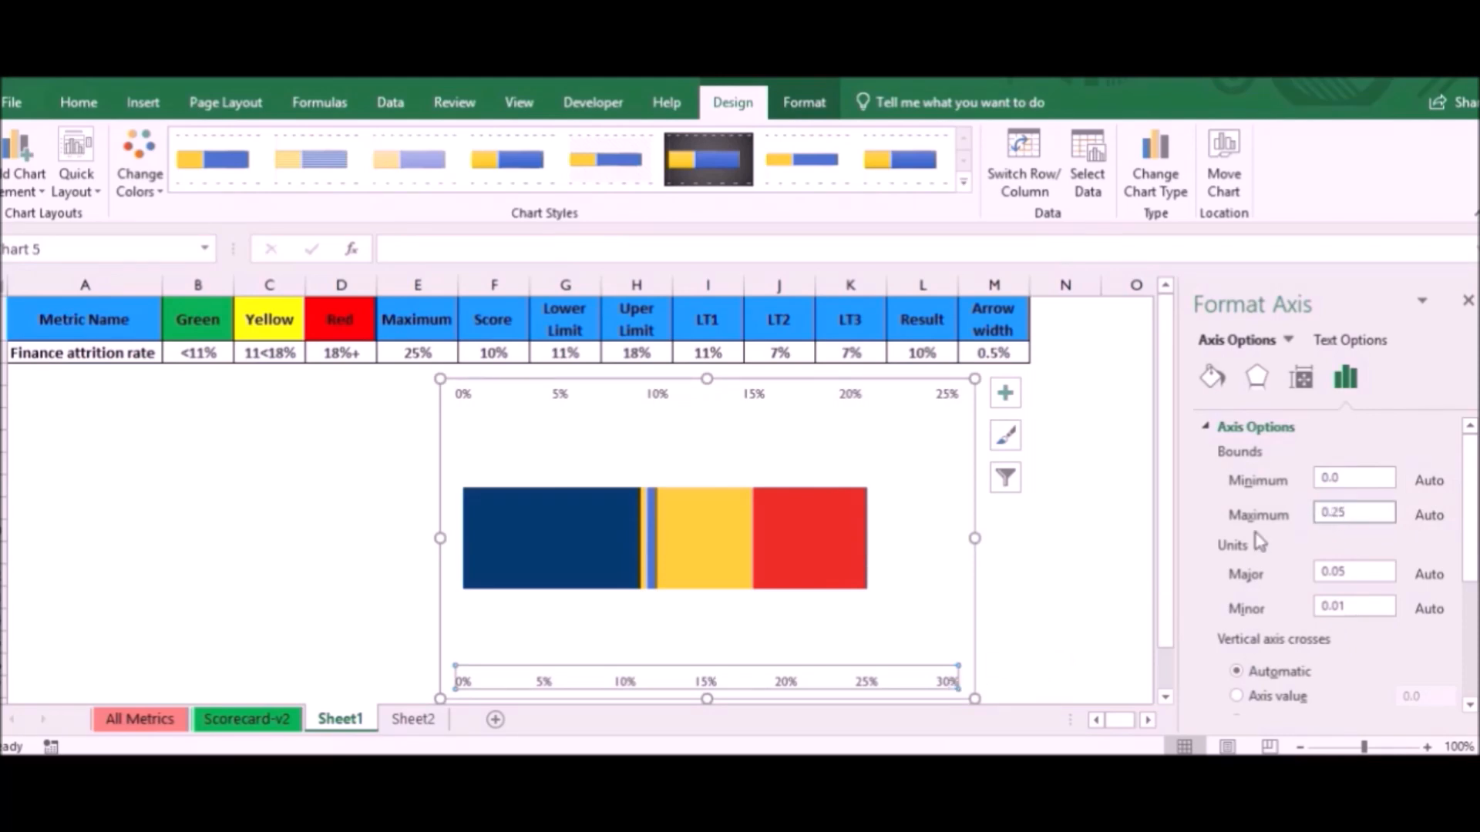
left_click(1045, 574)
- Delete the upper secondary value axis and reduce the chart's height
left_click(851, 400)
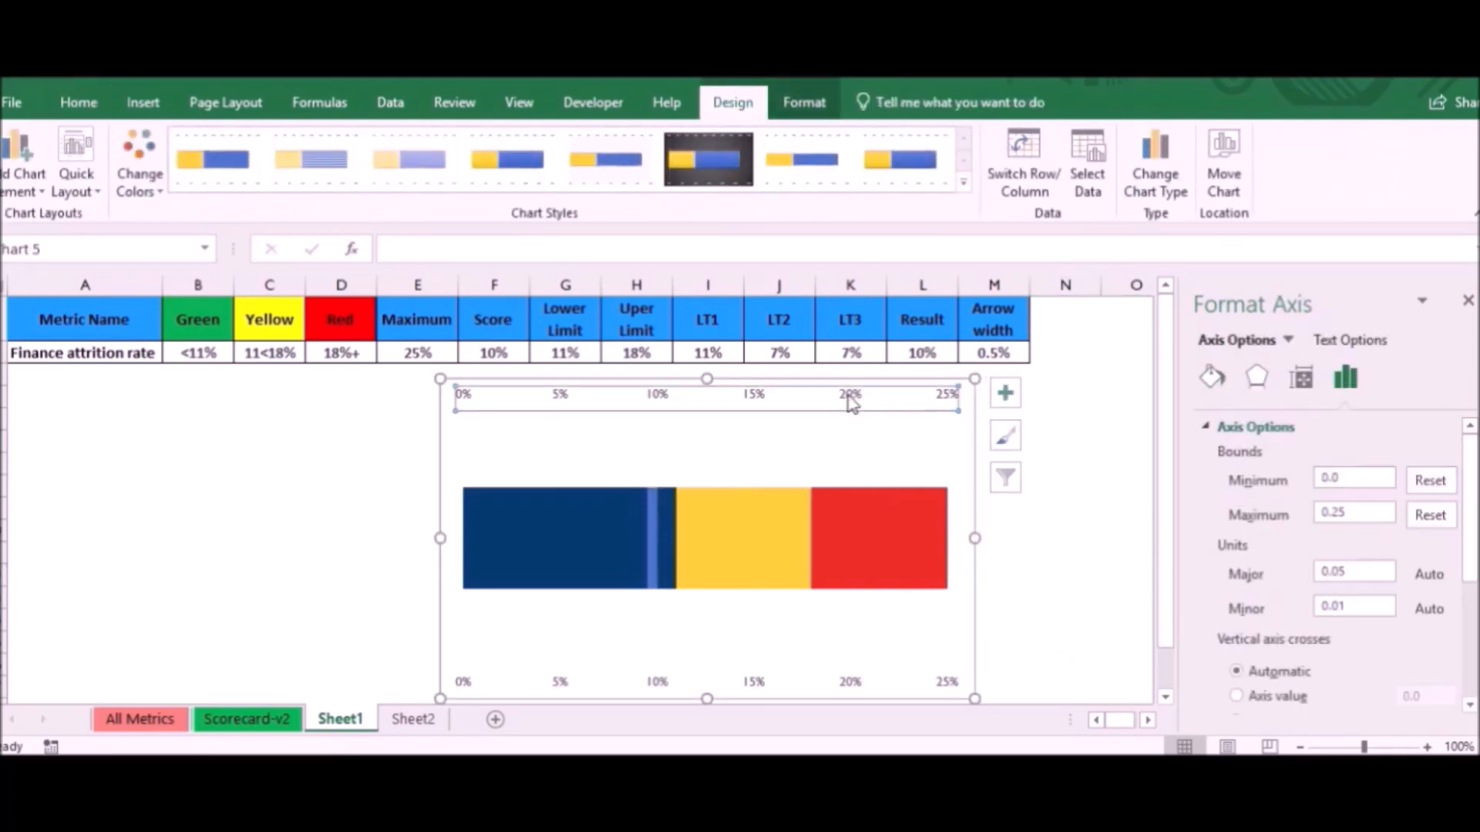
key("Delete")
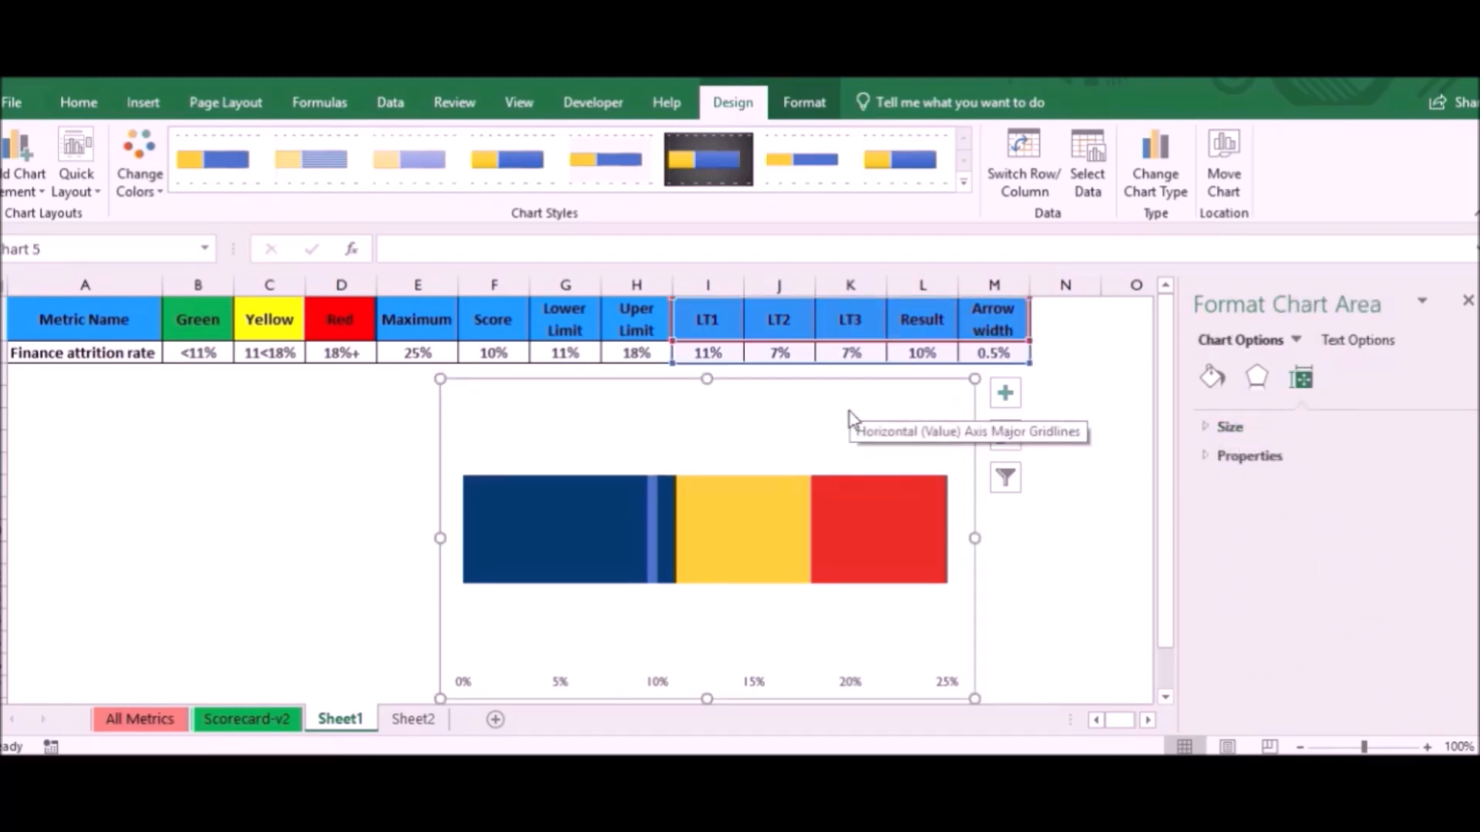
left_click_drag(981, 696, 983, 563)
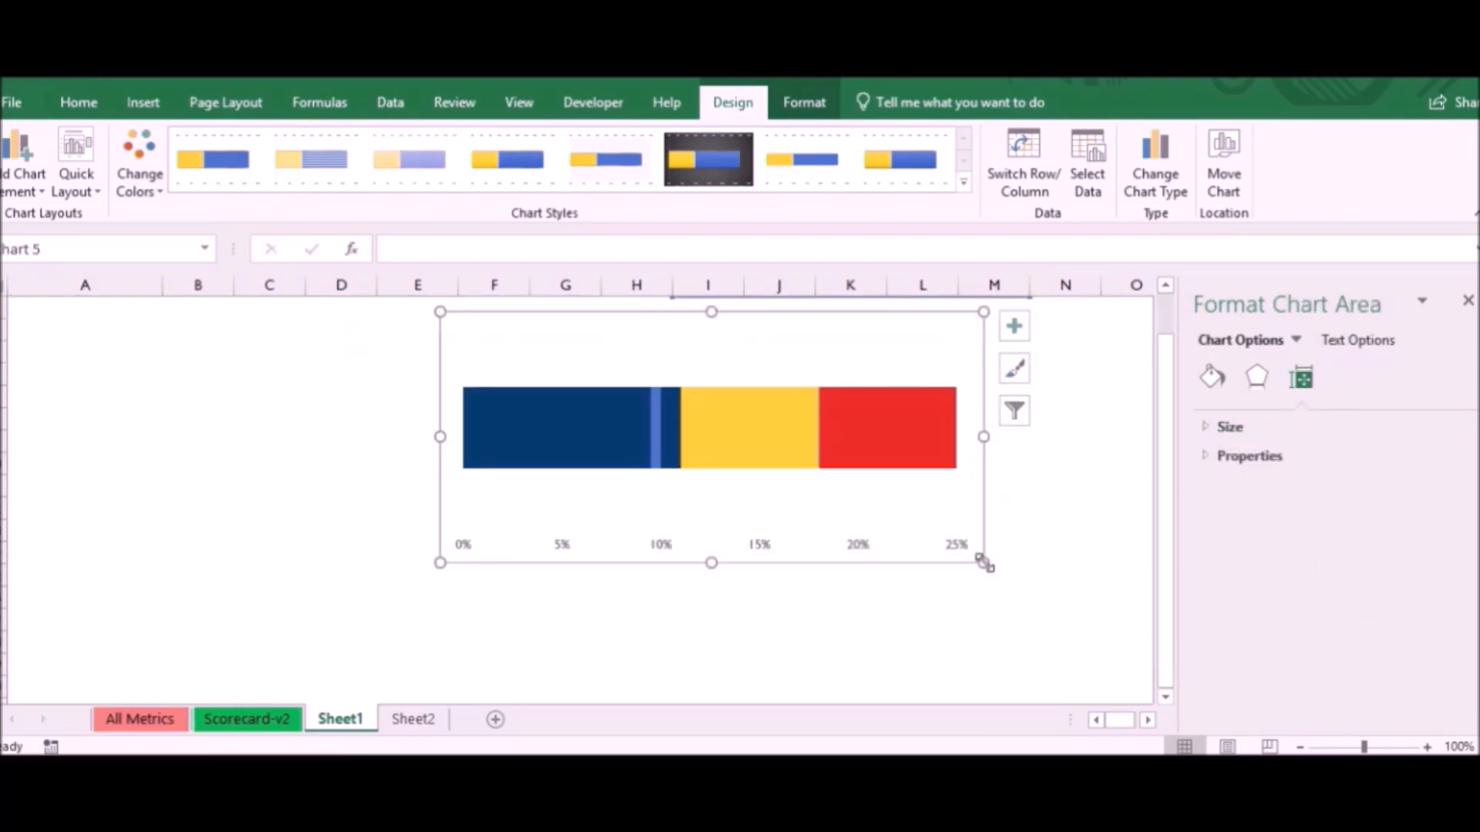
- Set the gap width of the Arrow width series to 50% so the marker extends beyond the bar
left_click(657, 437)
double_click(1382, 567)
type("50")
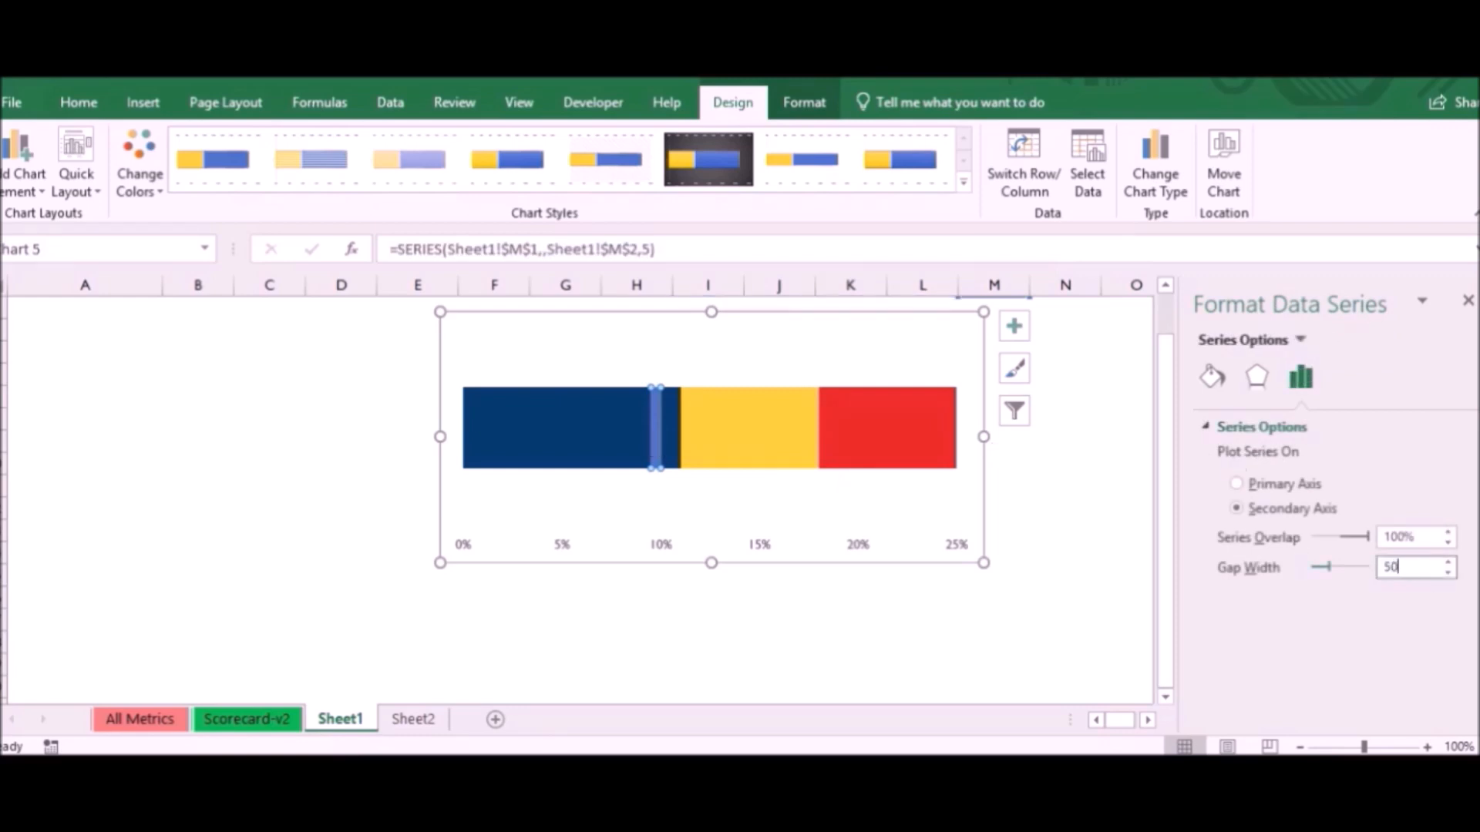
key("Return")
left_click(1051, 578)
scroll(1123, 505, "up", 1)
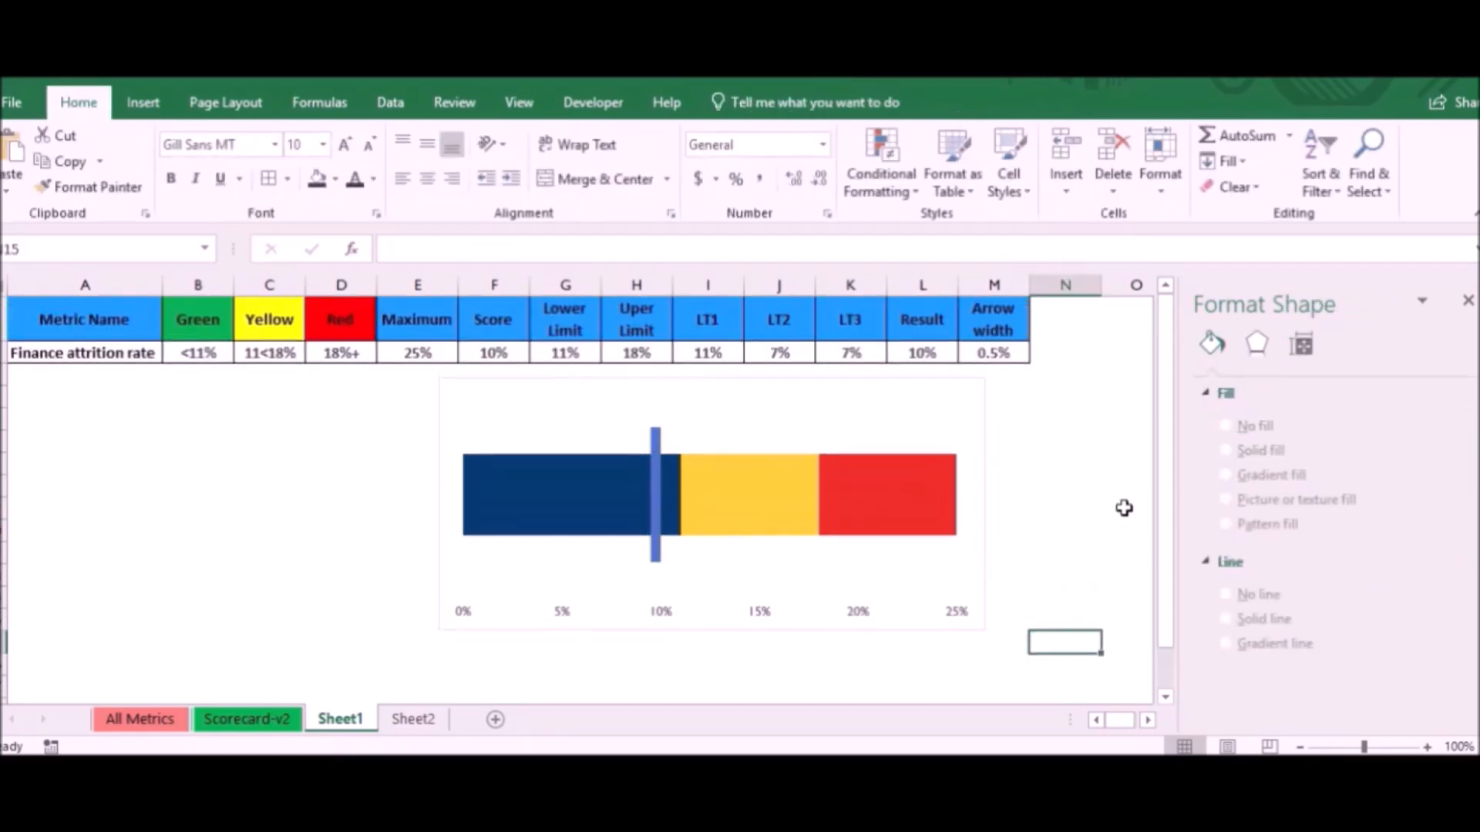
- Close the formatting pane, move the chart slightly down from the table and shrink its width and height
left_click(859, 386)
left_click(1467, 300)
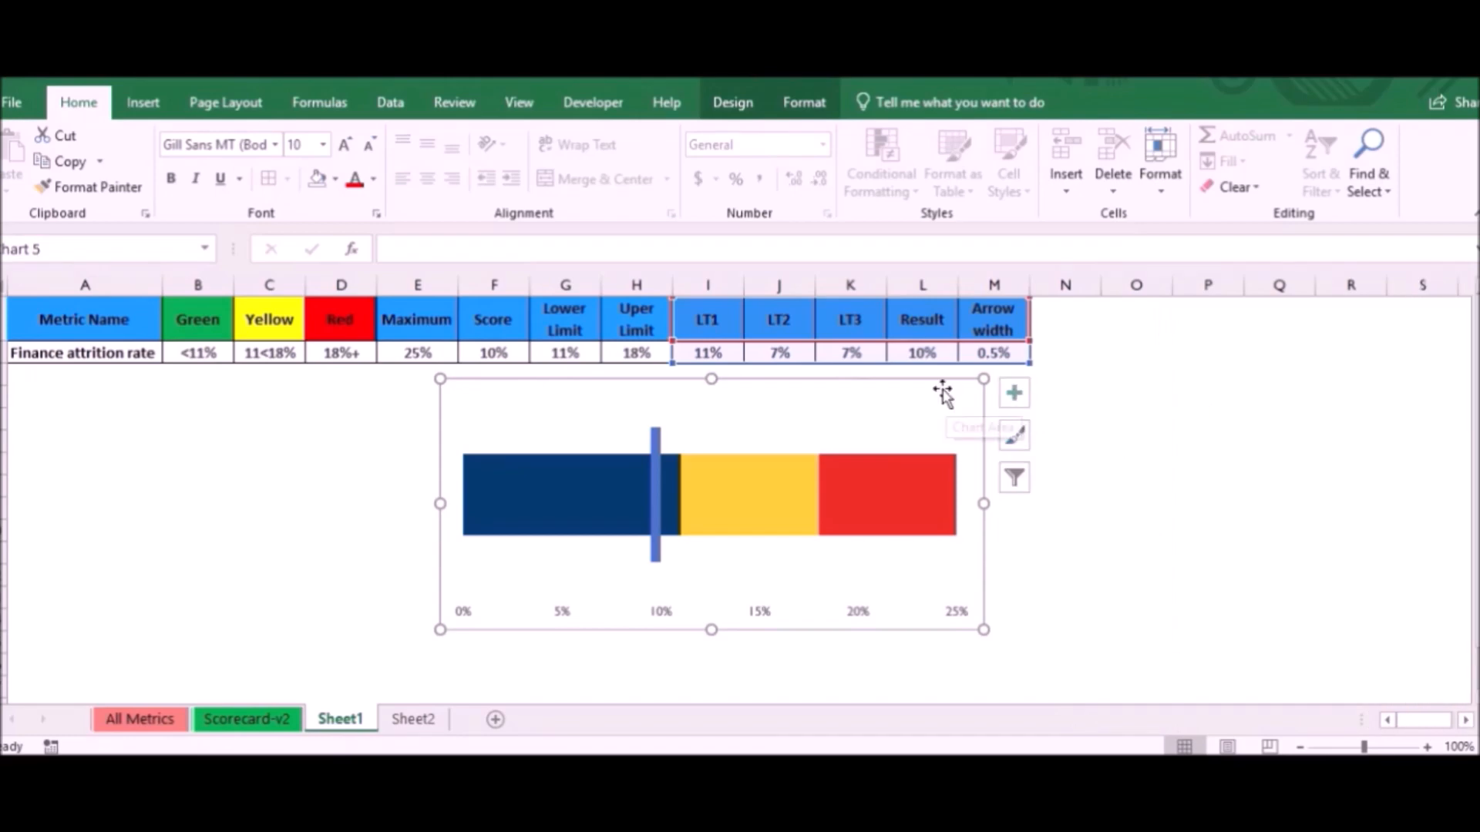
left_click_drag(941, 396, 941, 415)
left_click_drag(982, 649, 934, 582)
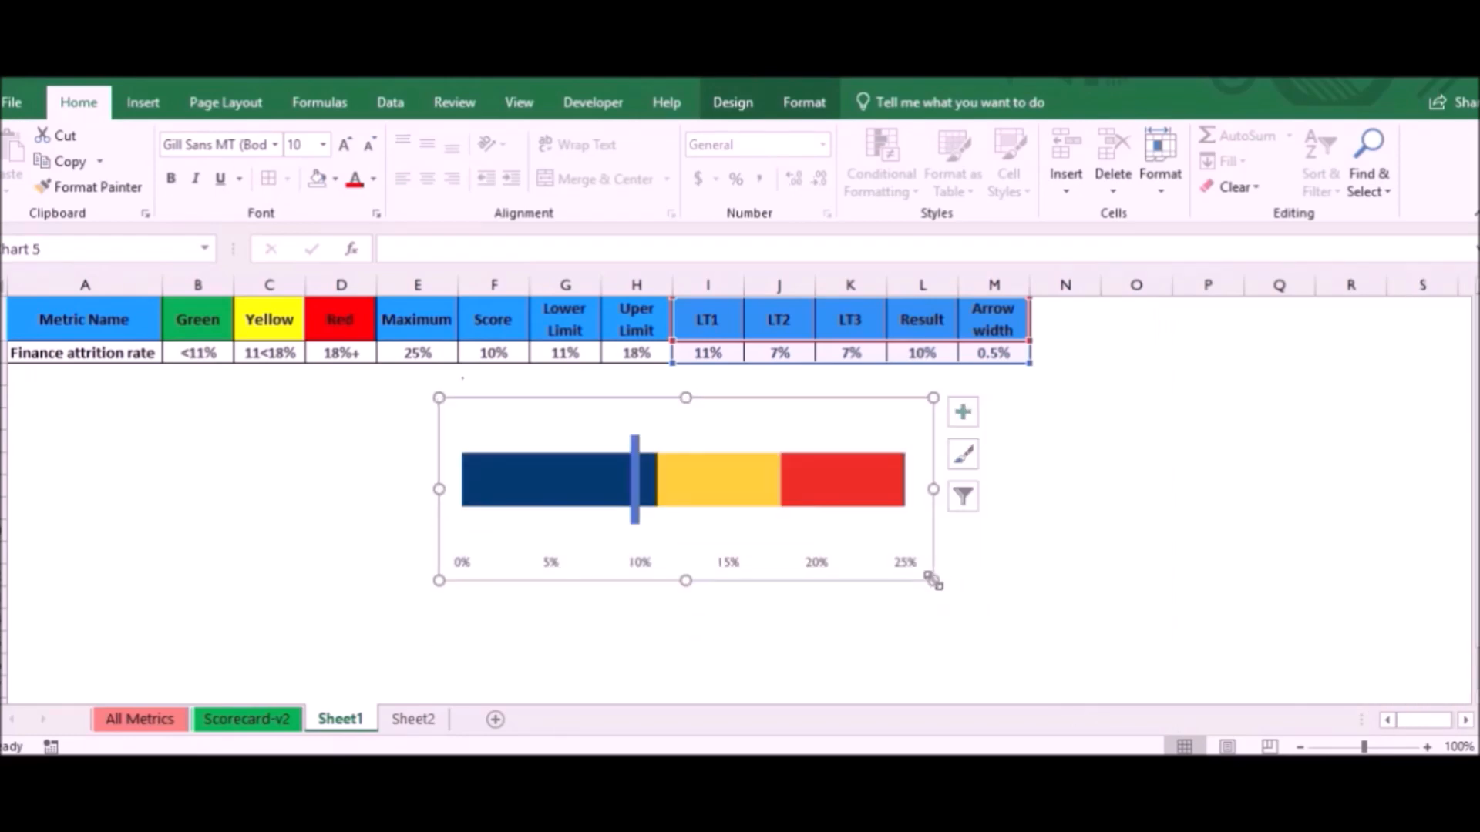
- Fill the LT1 segment of the bar with standard green
left_click(562, 495)
right_click(562, 495)
key("Escape")
left_click(635, 482)
right_click(645, 482)
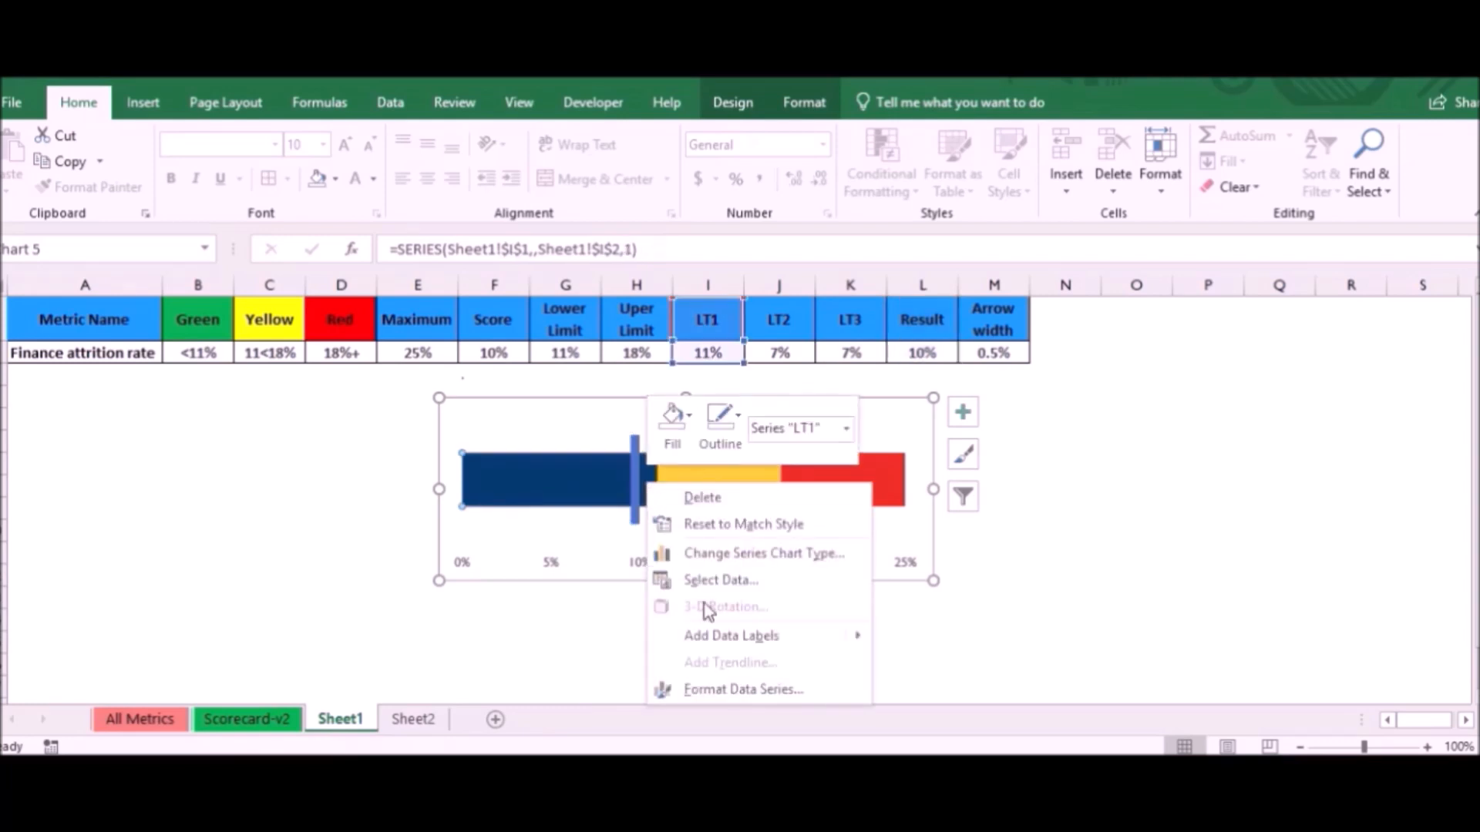
left_click(696, 422)
left_click(754, 205)
- Fill the LT2 segment of the bar with standard yellow
left_click(746, 493)
right_click(746, 493)
left_click(770, 413)
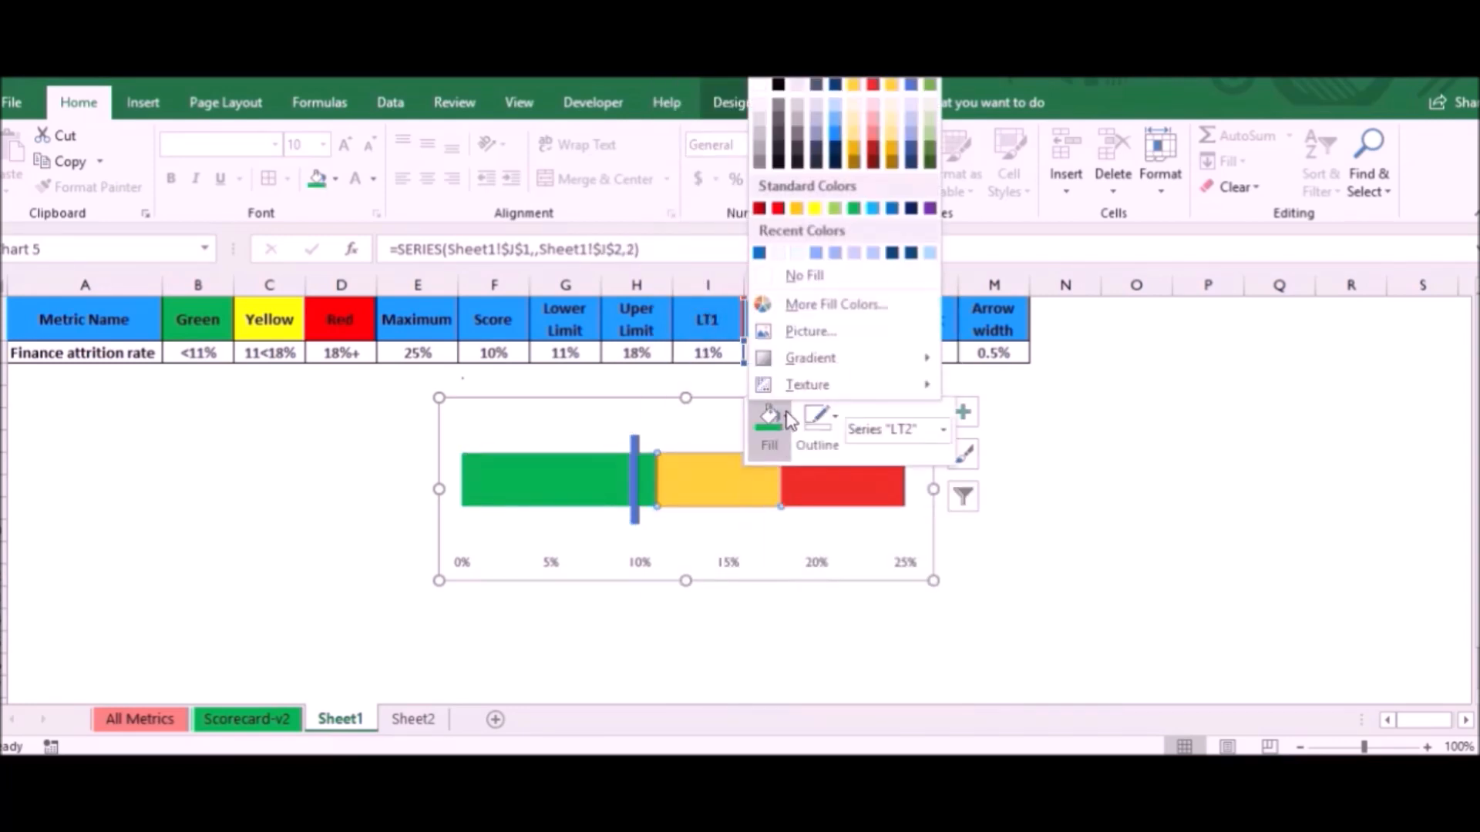
left_click(822, 205)
- Fill the LT3 segment of the bar with standard red
left_click(817, 500)
right_click(817, 500)
left_click(842, 413)
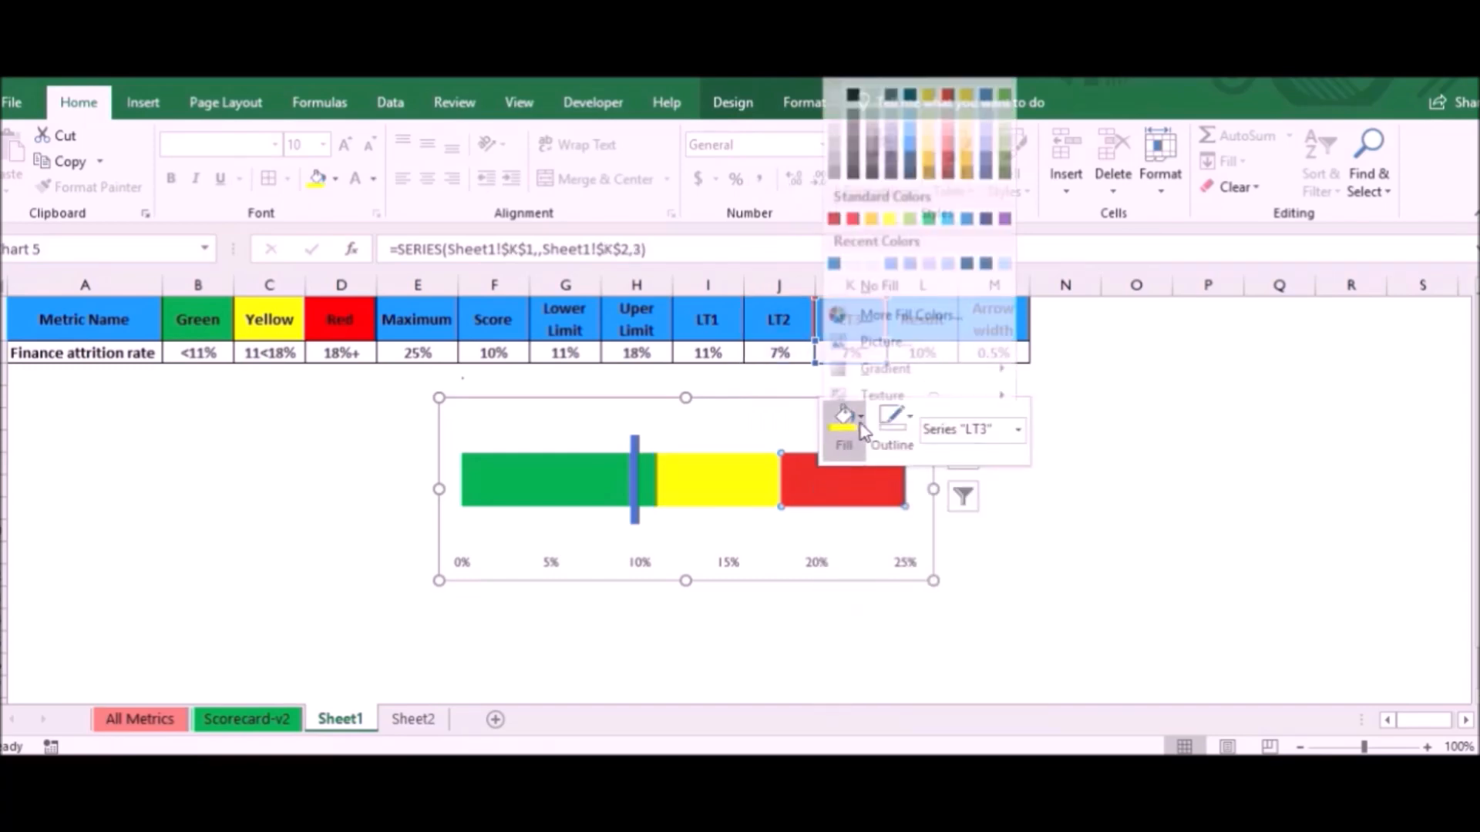
left_click(853, 207)
- Test the chart's marker by entering scores of 15% and 22% in F2
left_click(495, 353)
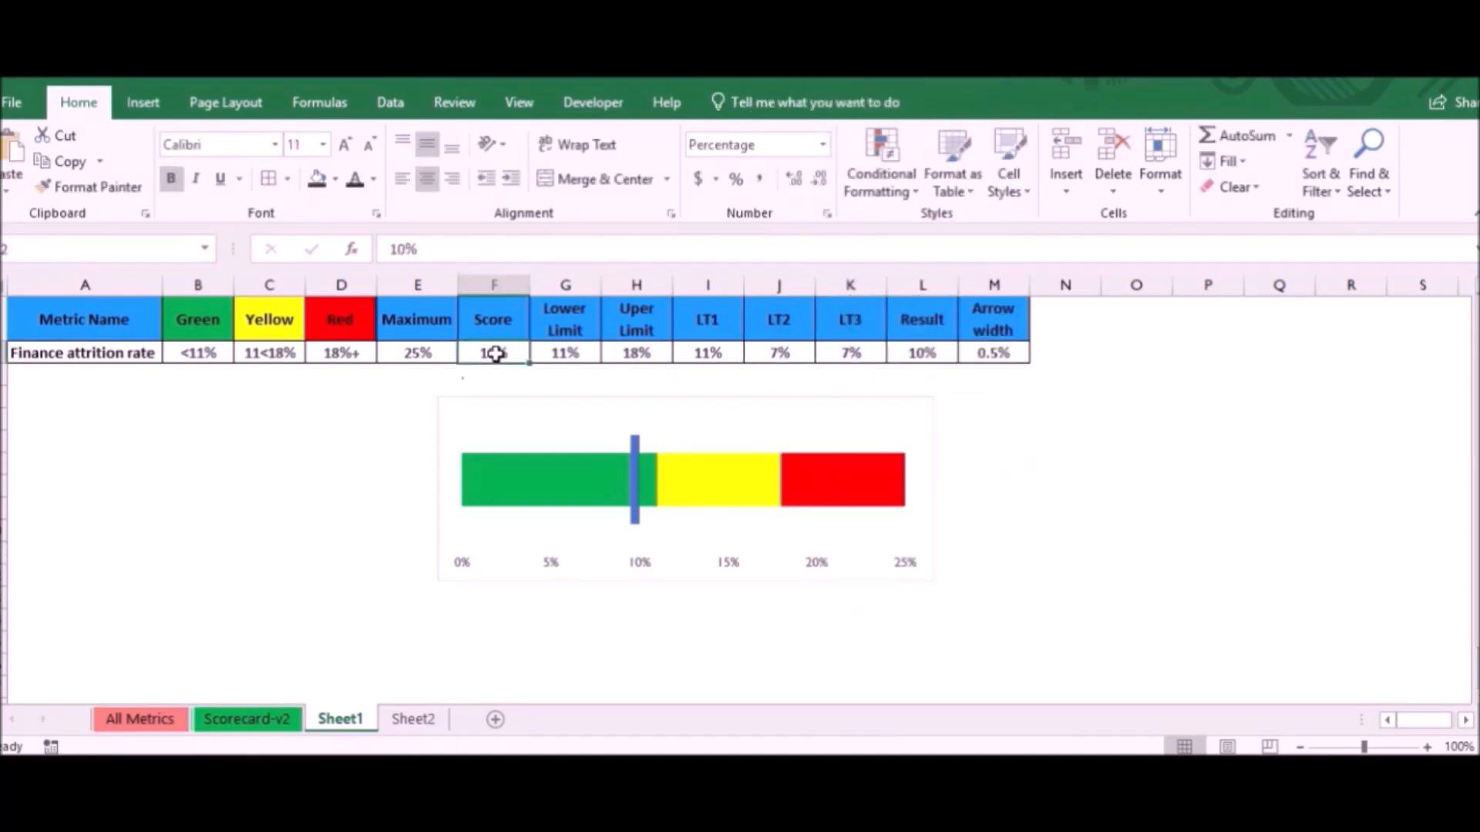
type("15%")
key("Return")
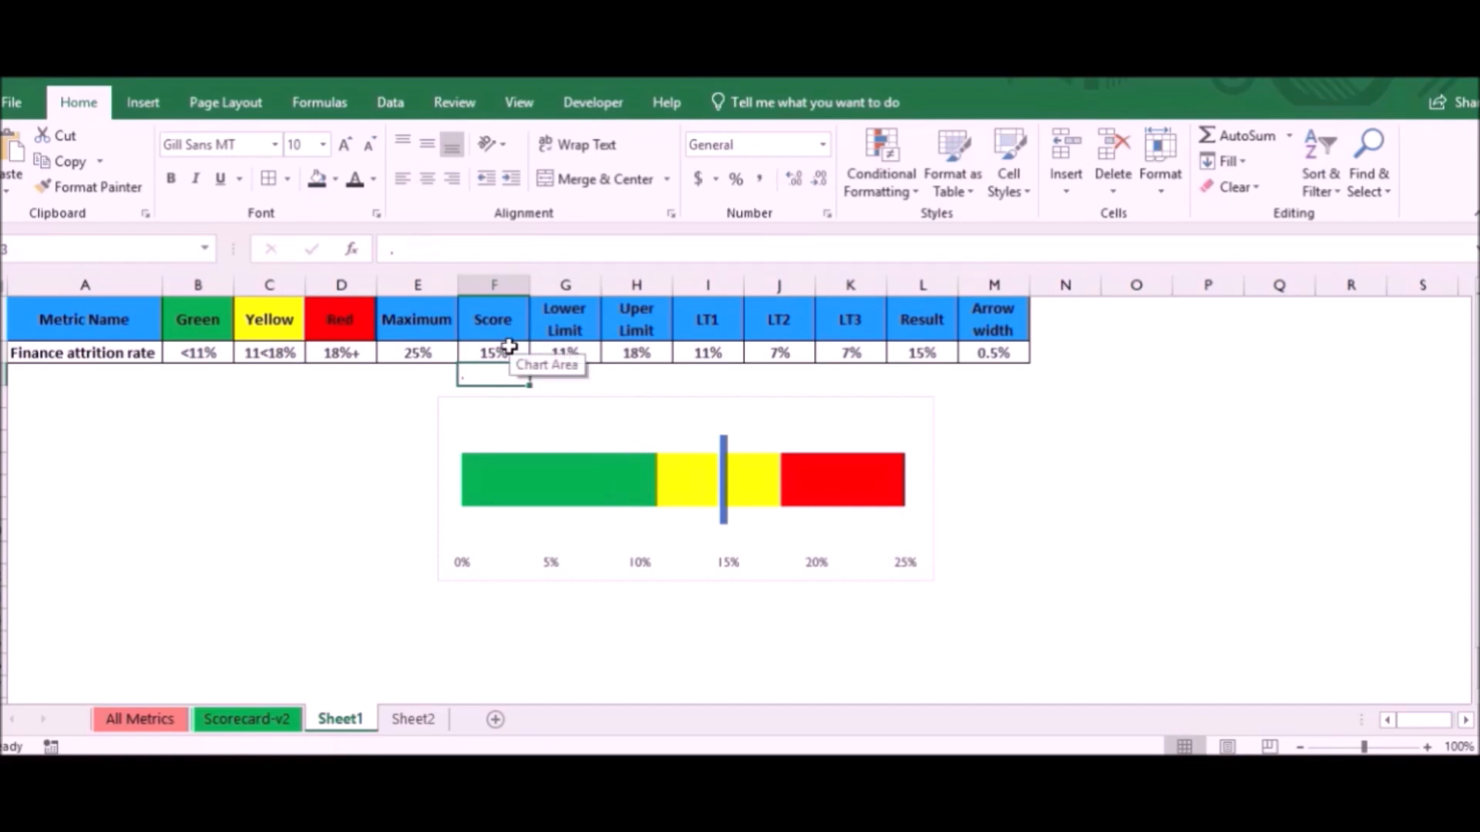
left_click(495, 352)
type("22%")
key("Return")
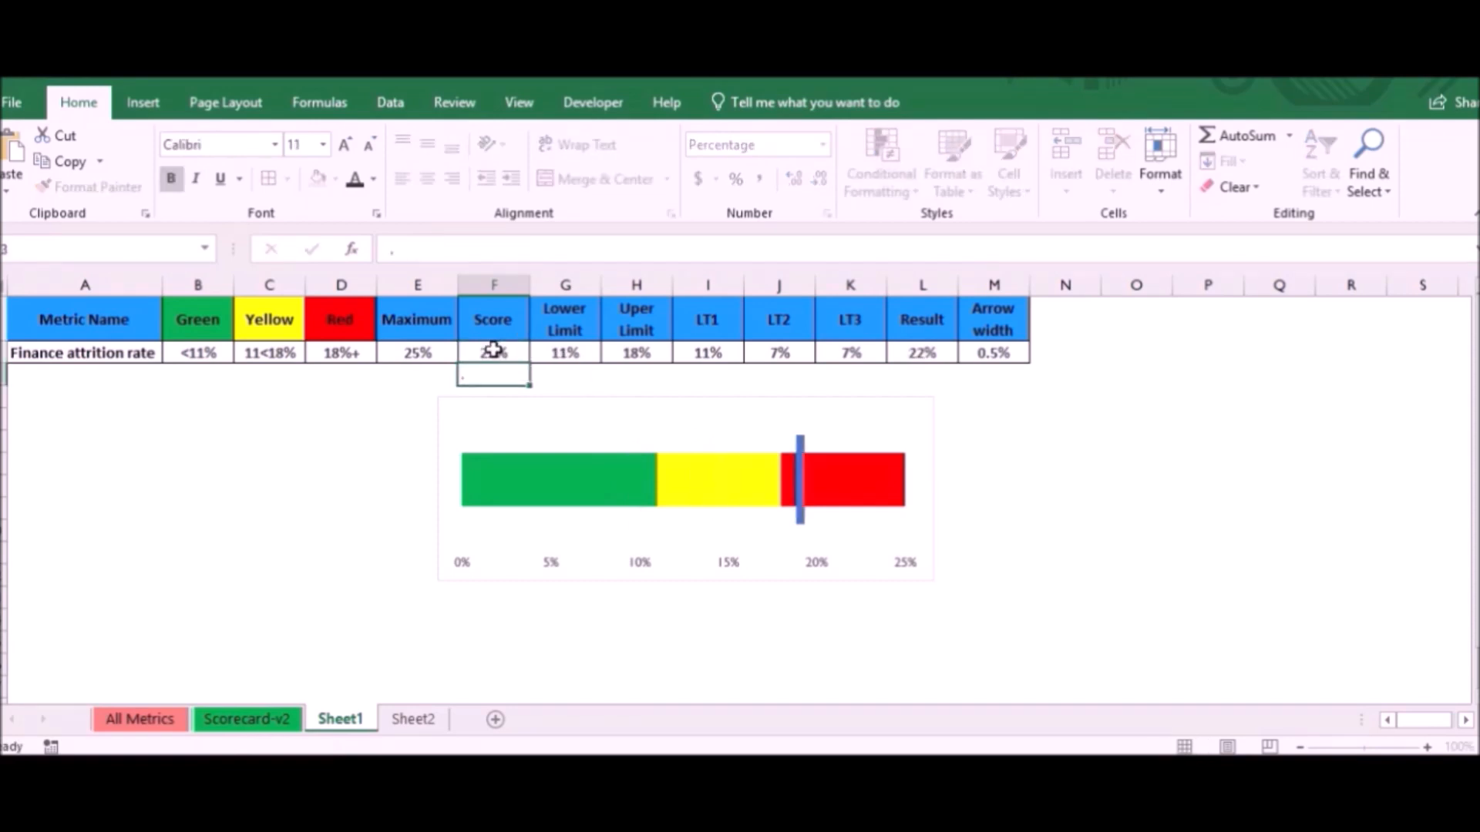
- Set the Score in F2 to 2%
left_click(478, 353)
type("2%")
key("Return")
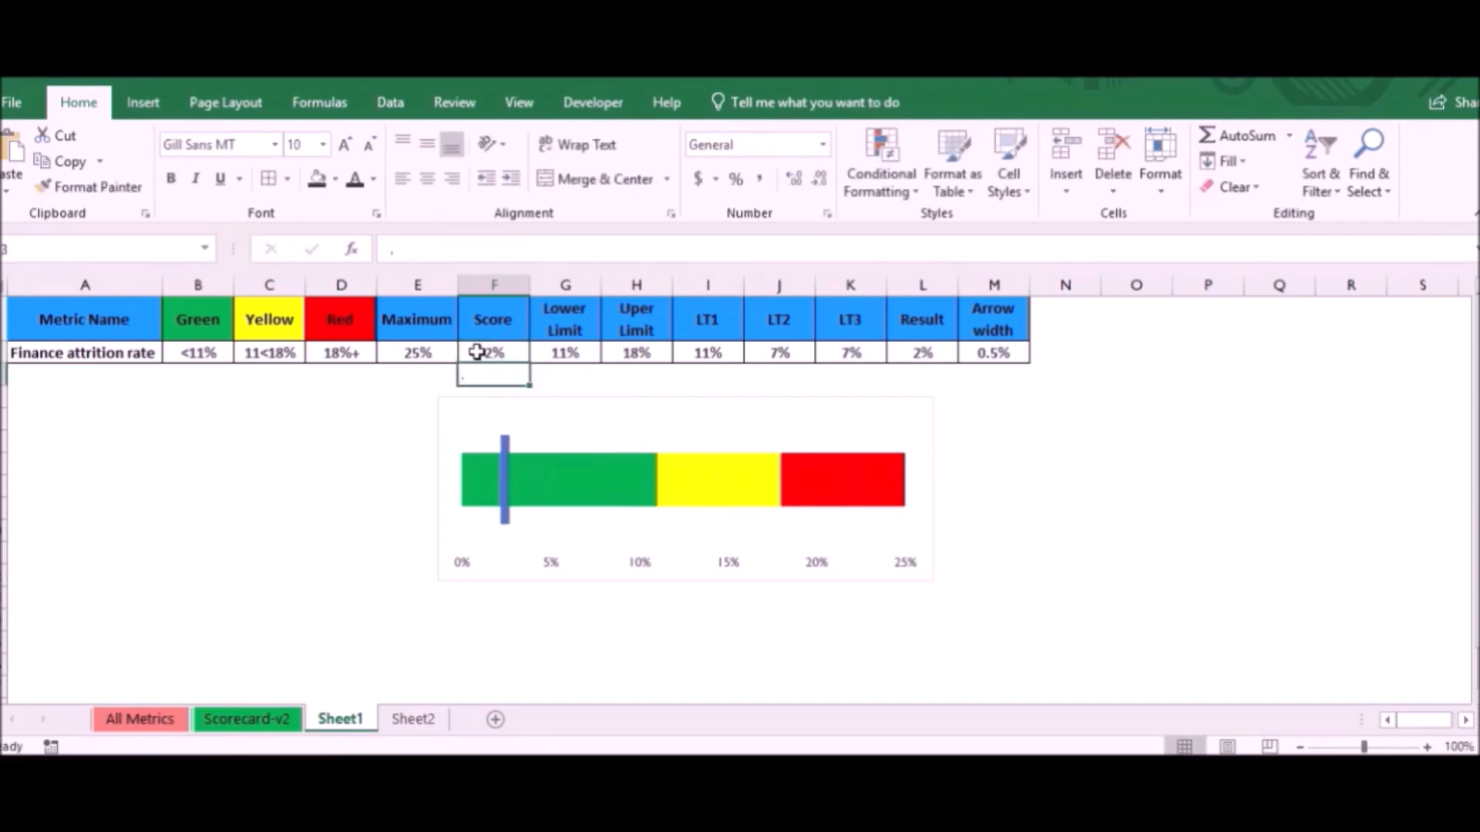
- Change the fill of the LT1 segment from solid to gradient
left_click(790, 406)
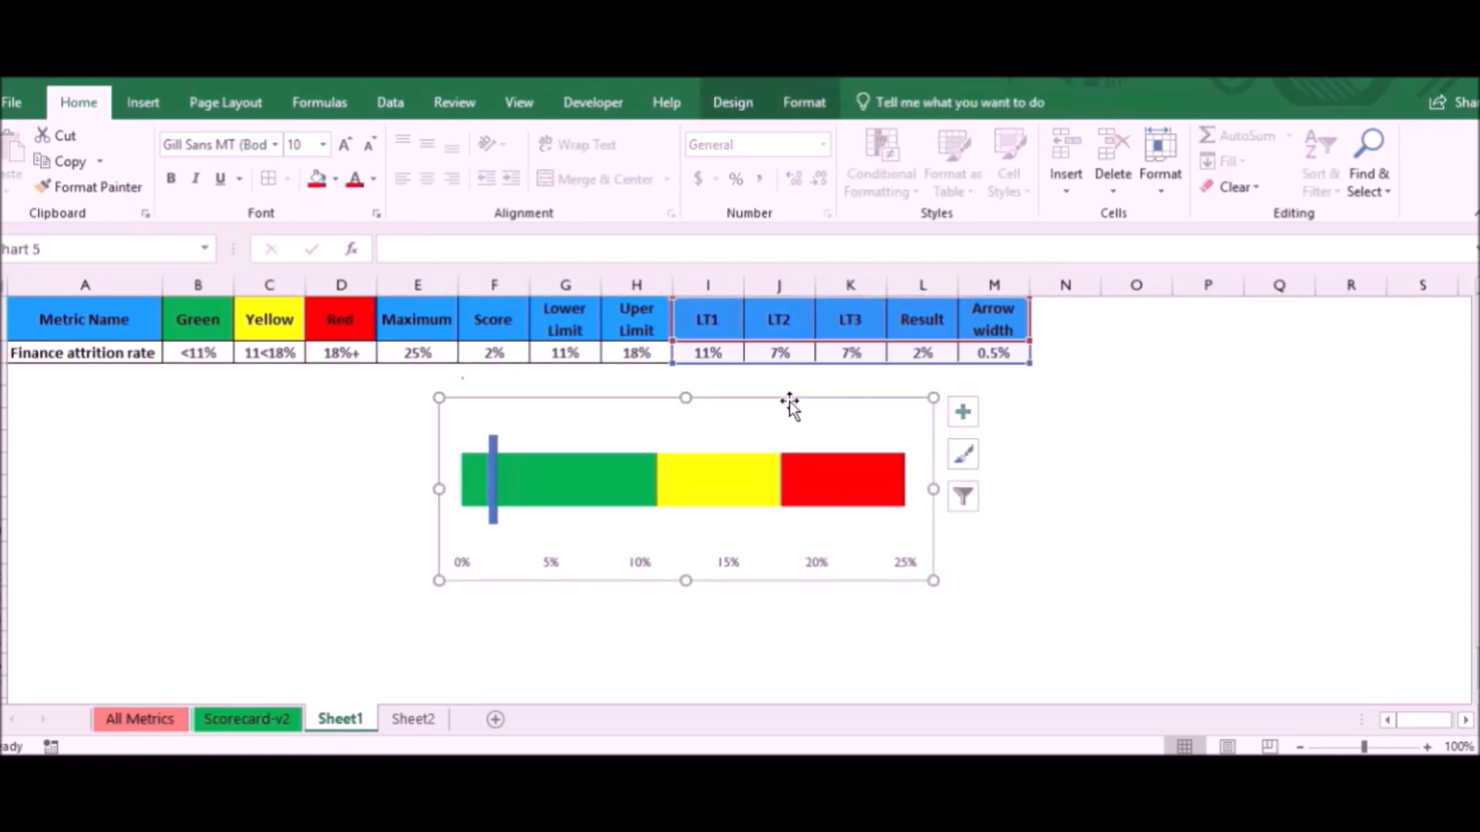
left_click(614, 499)
right_click(617, 481)
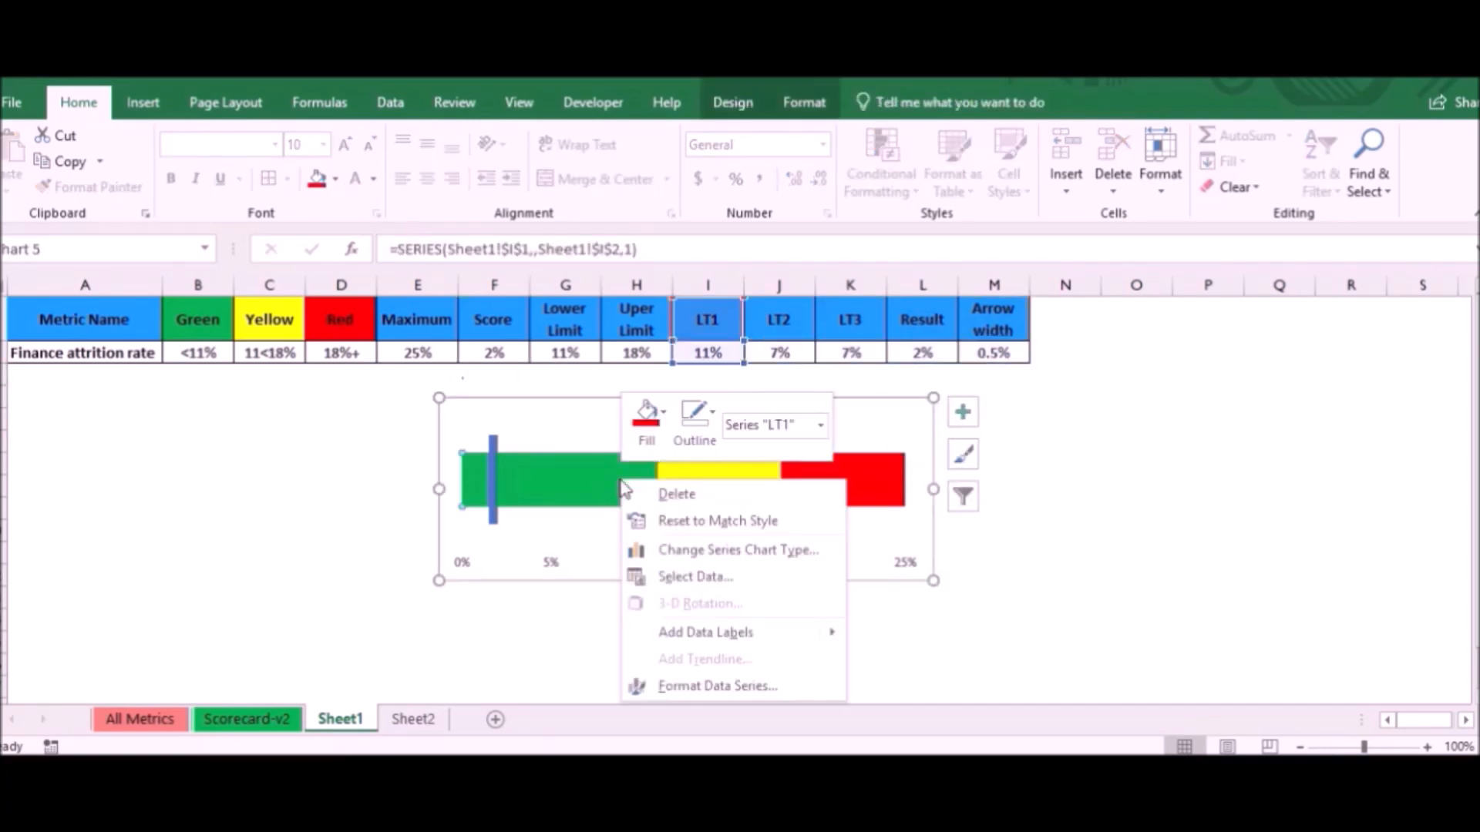
left_click(718, 686)
left_click(1211, 377)
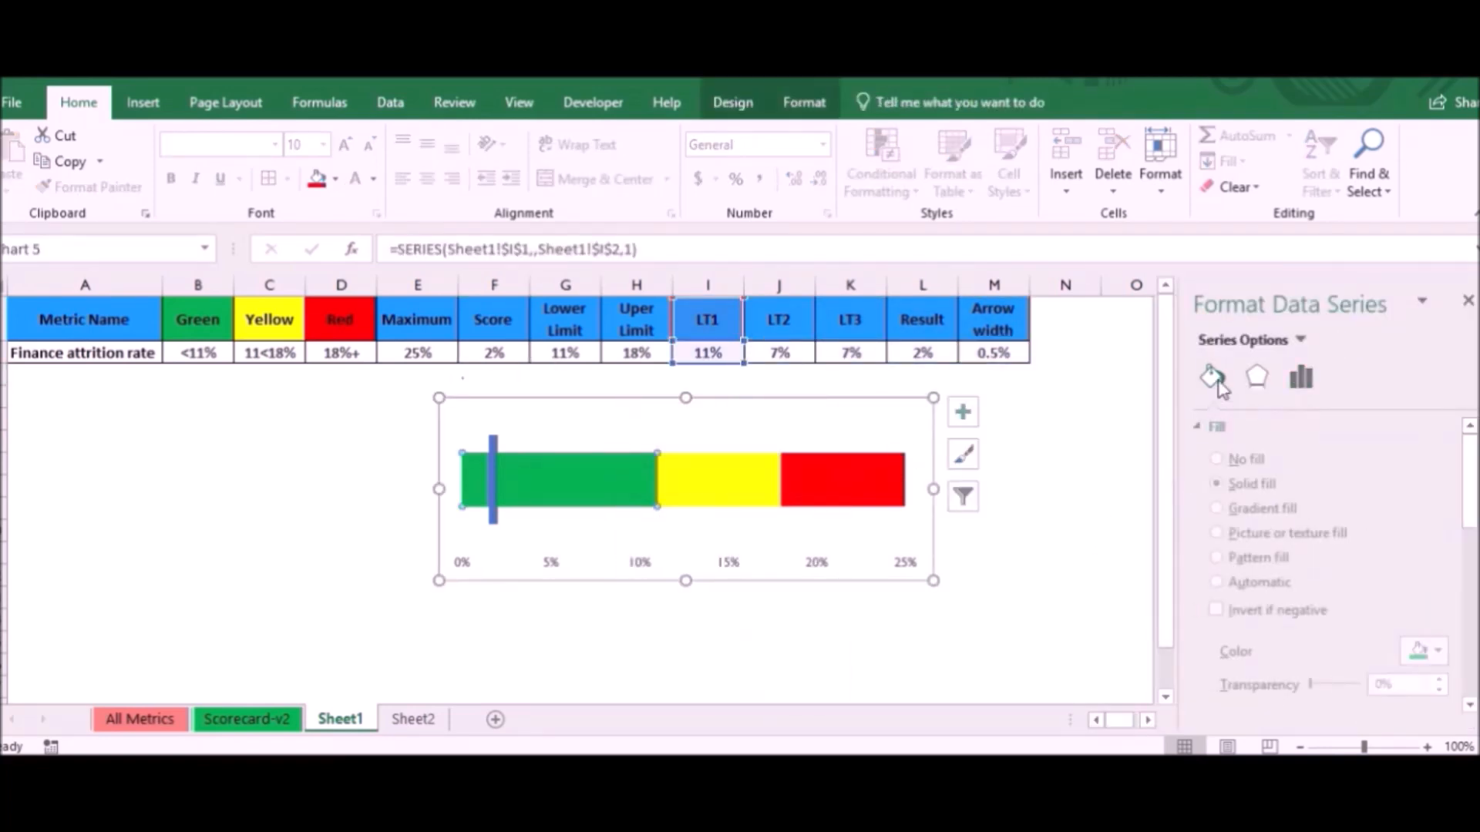
left_click(1243, 510)
left_click_drag(1469, 467, 1470, 548)
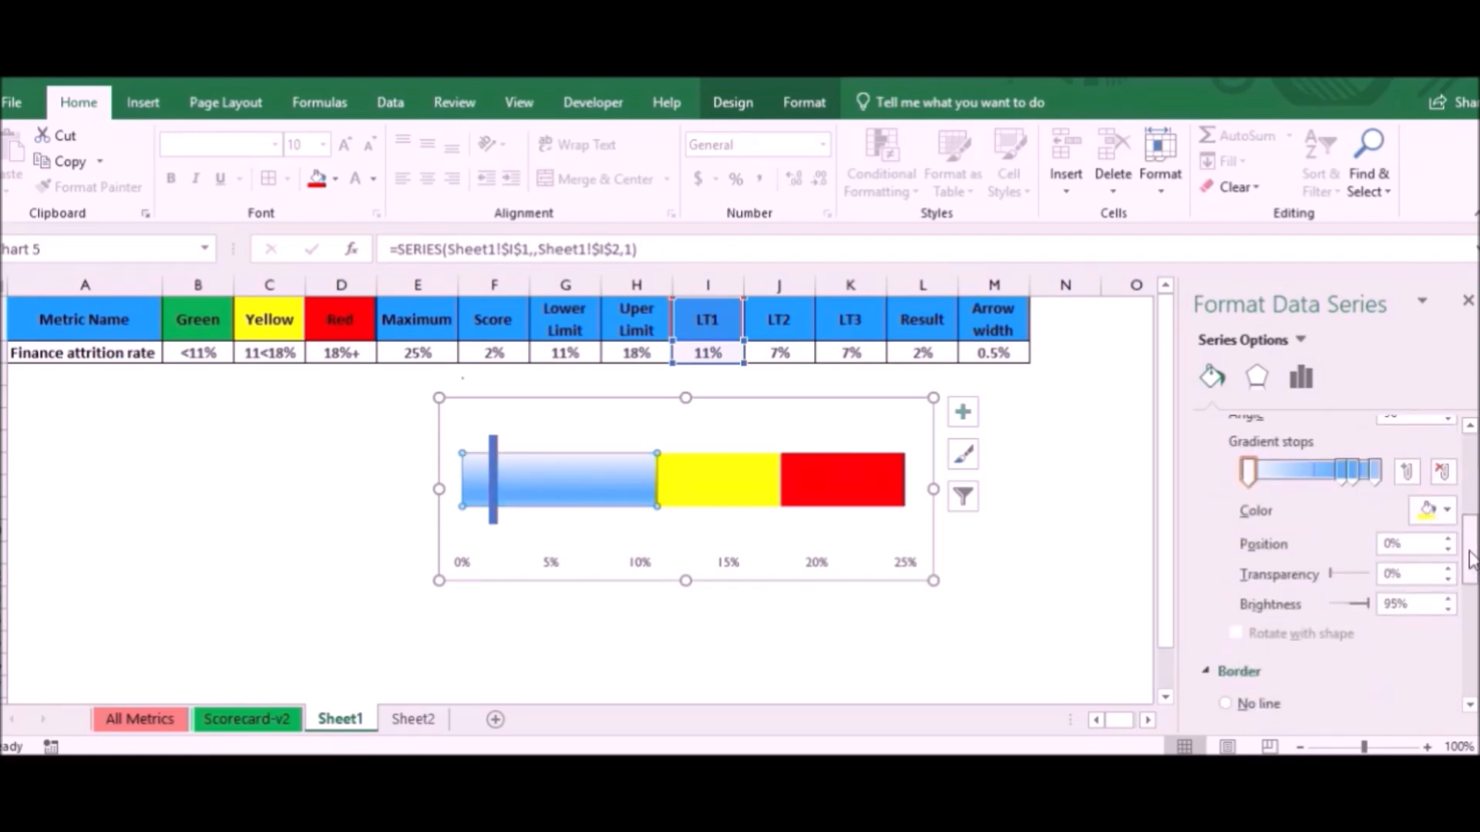
- Set the LT1 gradient's angle to 180° and colour its first stop, at 0%, standard green
scroll(1422, 509, "up", 2)
double_click(1384, 521)
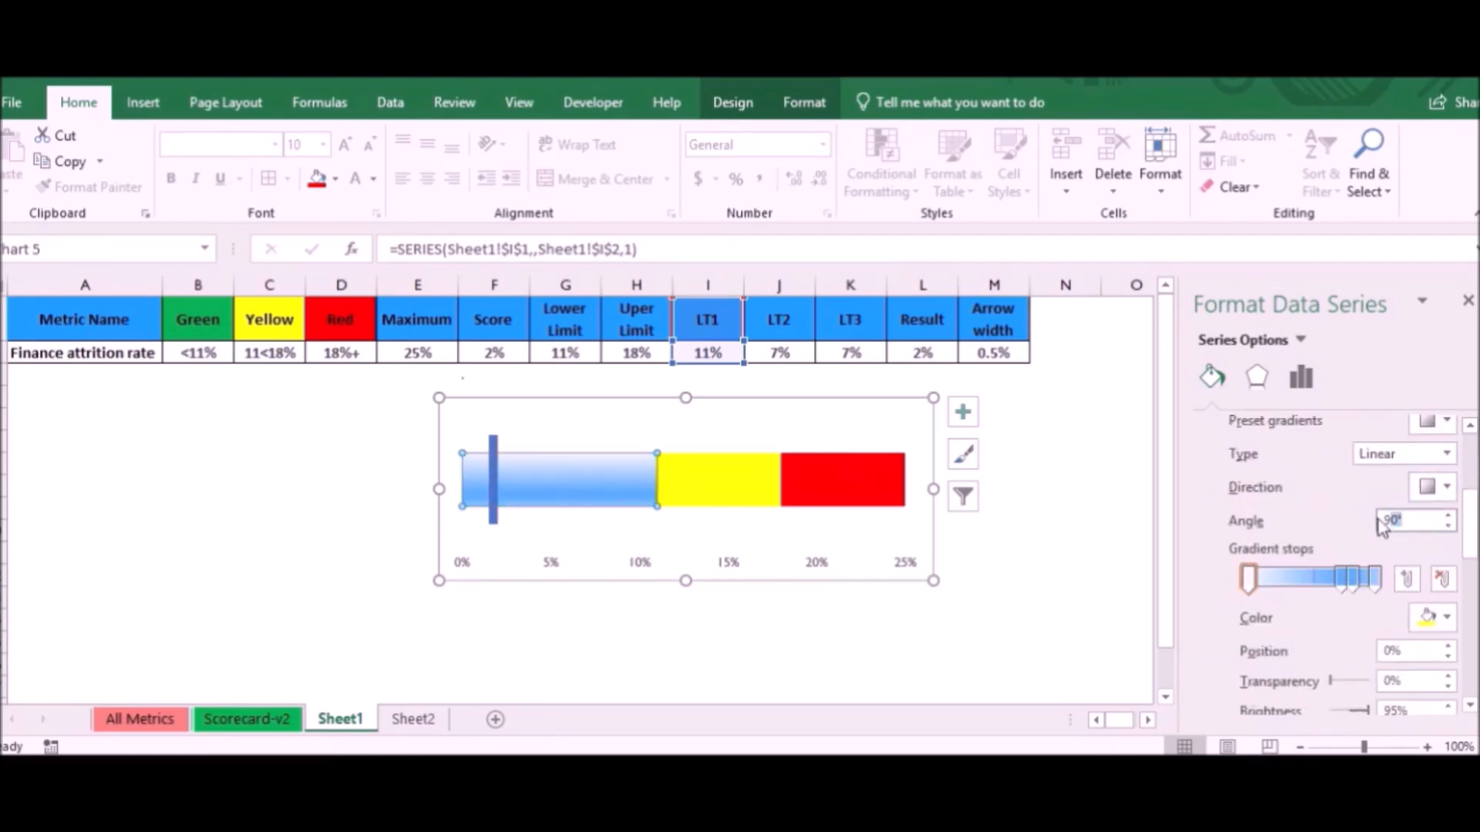
type("180")
key("Return")
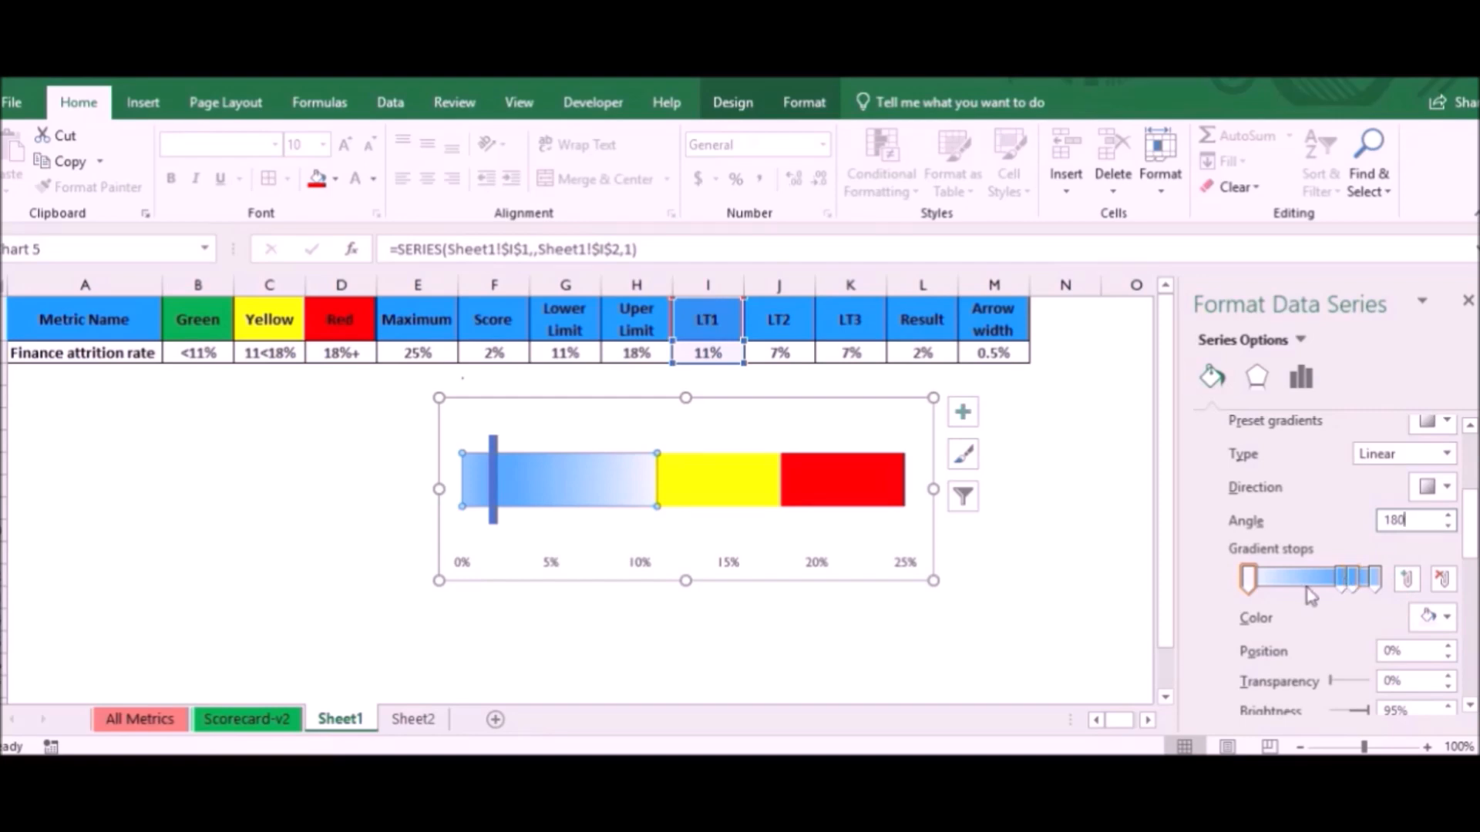
left_click(1448, 618)
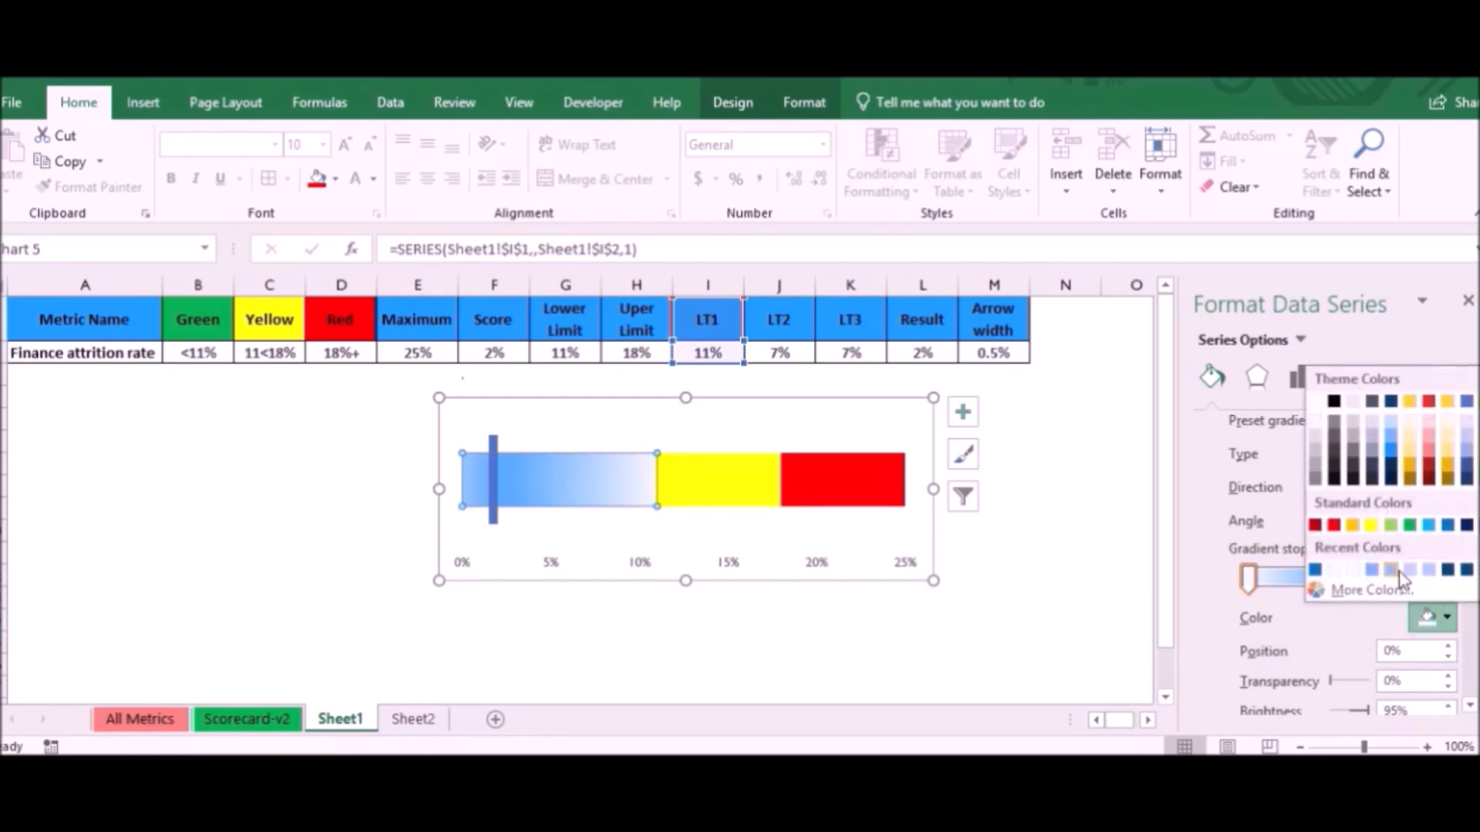
left_click(1410, 526)
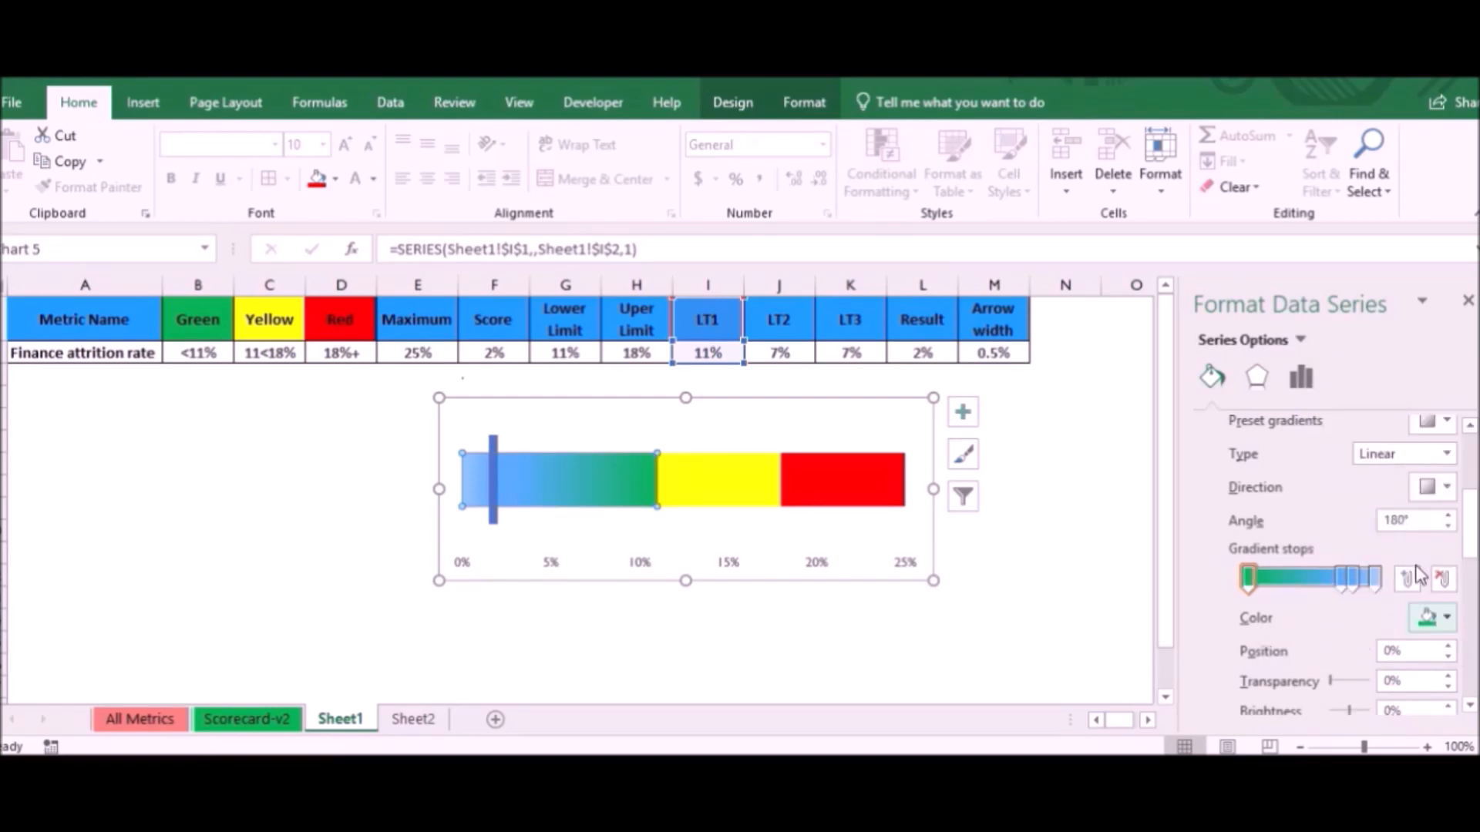
- Recolour the LT1 gradient's first stop yellow and delete its two middle stops, including the one at 74%
left_click(1447, 618)
left_click(1371, 522)
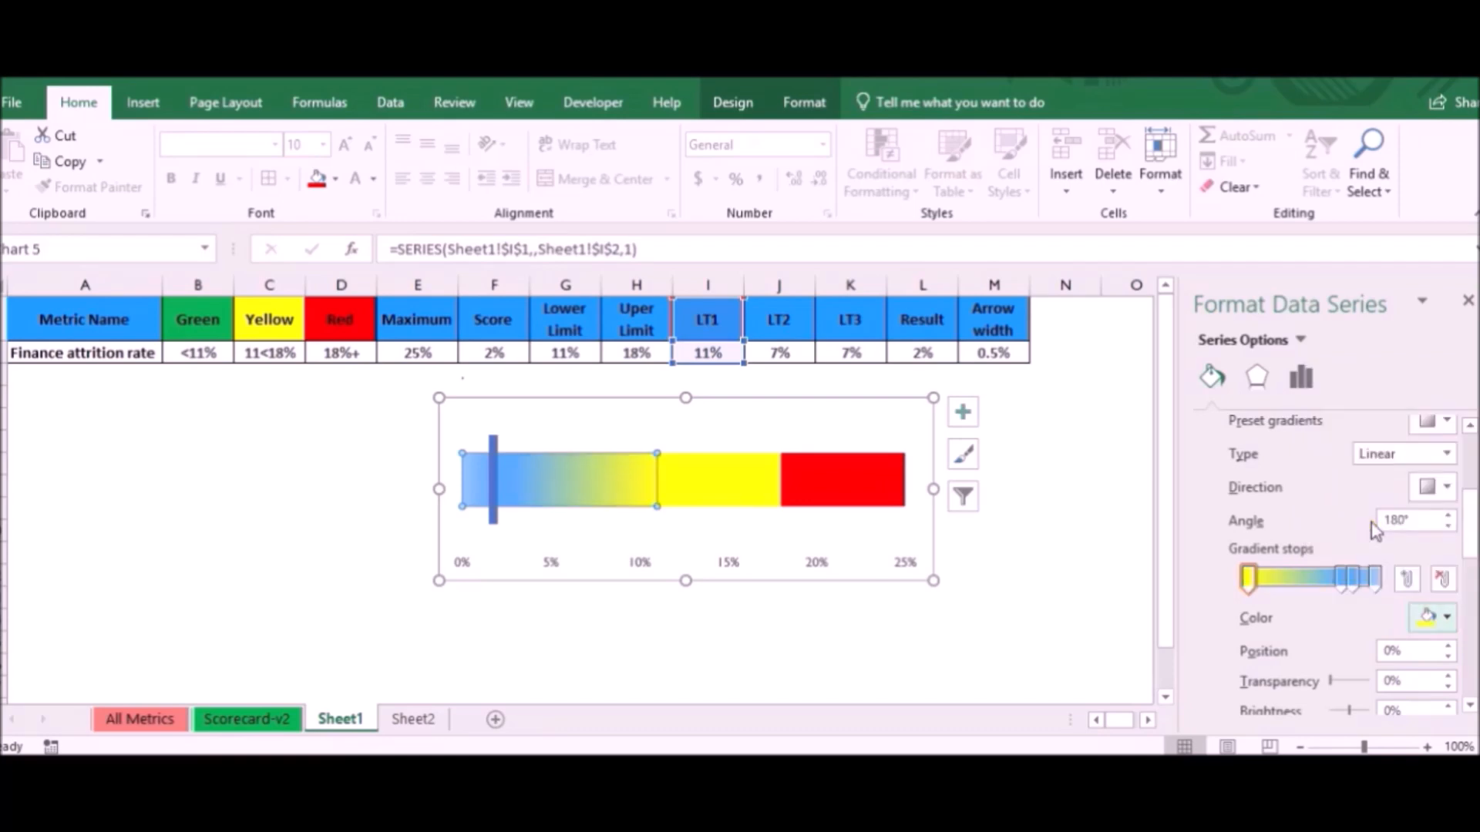
left_click(1342, 579)
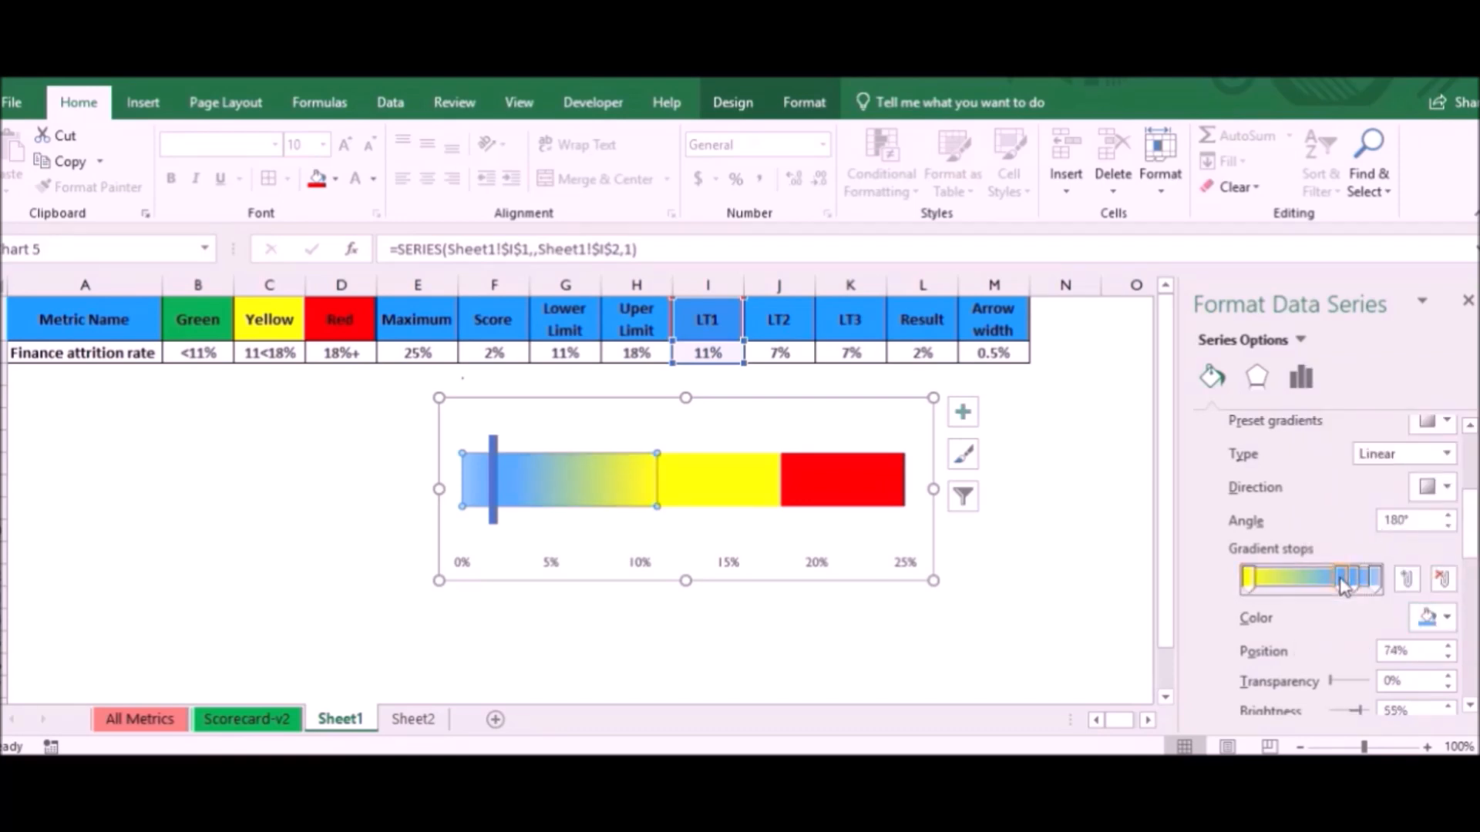
key("Delete")
left_click(1355, 580)
key("Delete")
- Colour the LT1 gradient's last stop, at 100%, green and move its yellow stop to 7%
left_click(1375, 582)
left_click(1446, 618)
left_click(1408, 523)
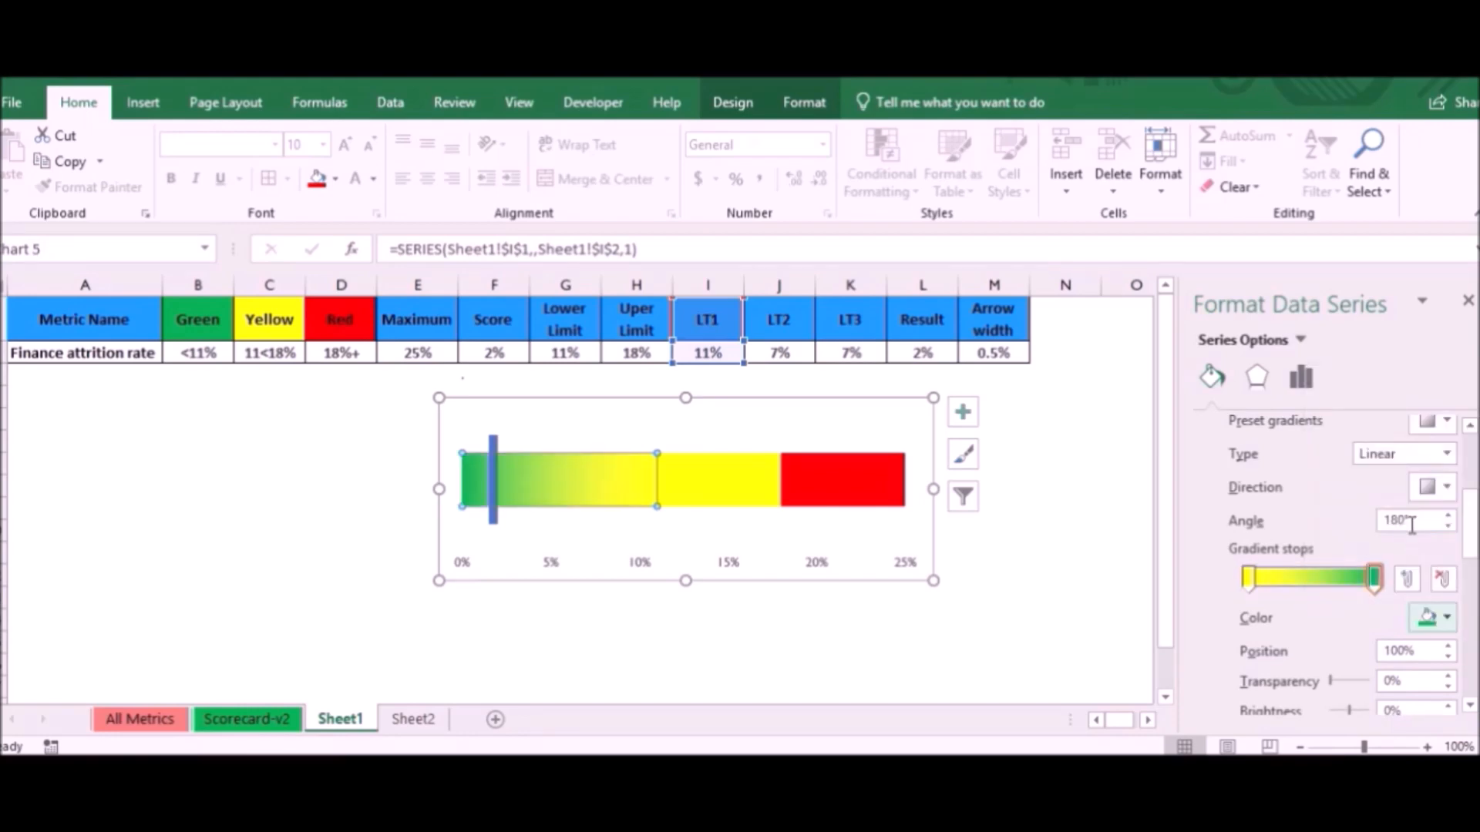
mouse_move(1247, 580)
left_mouse_down()
mouse_move(1294, 582)
mouse_move(1261, 586)
left_mouse_up()
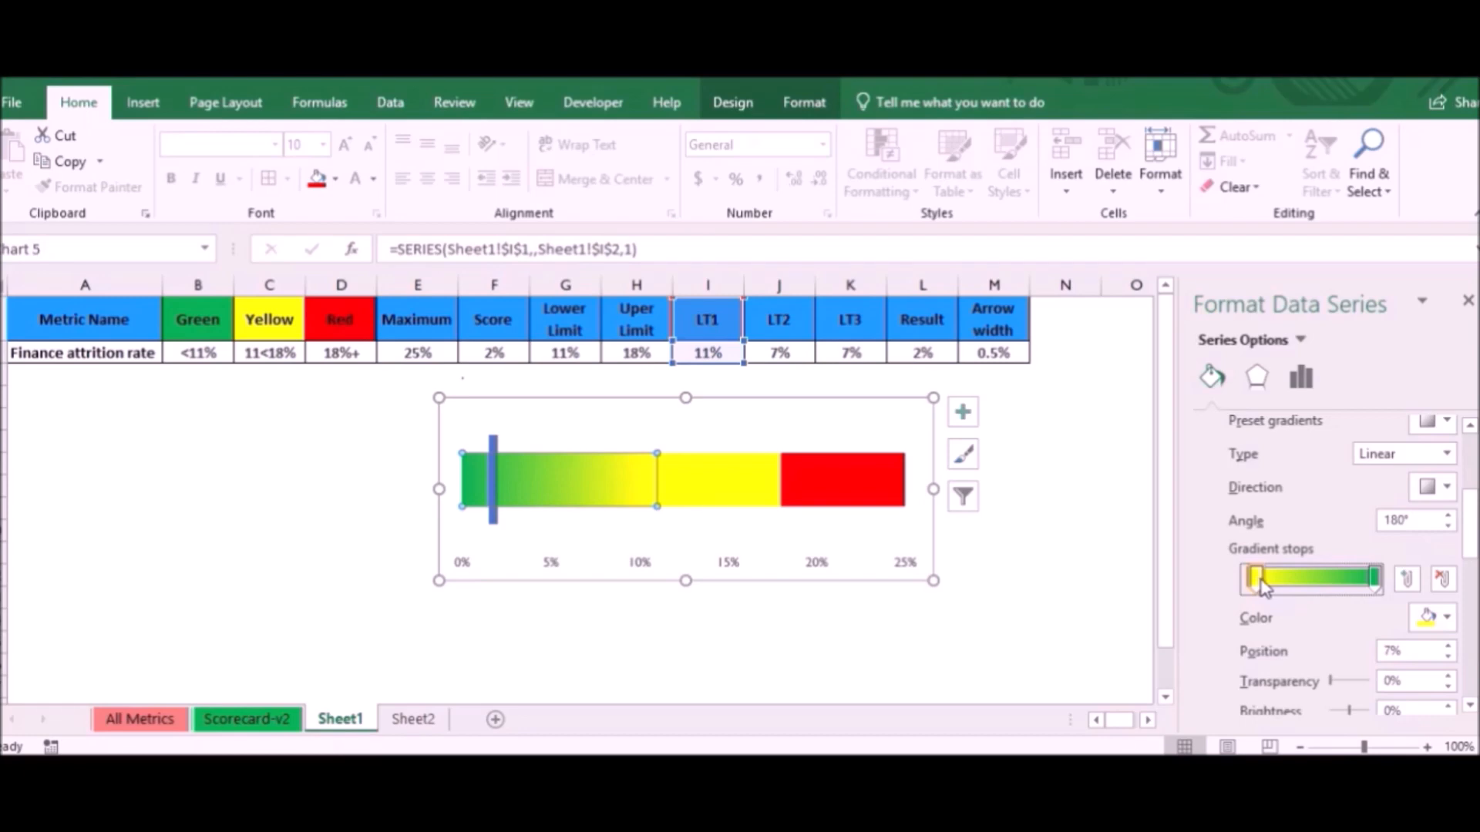
- Change the fill of the LT2 segment from solid to gradient
left_click(750, 493)
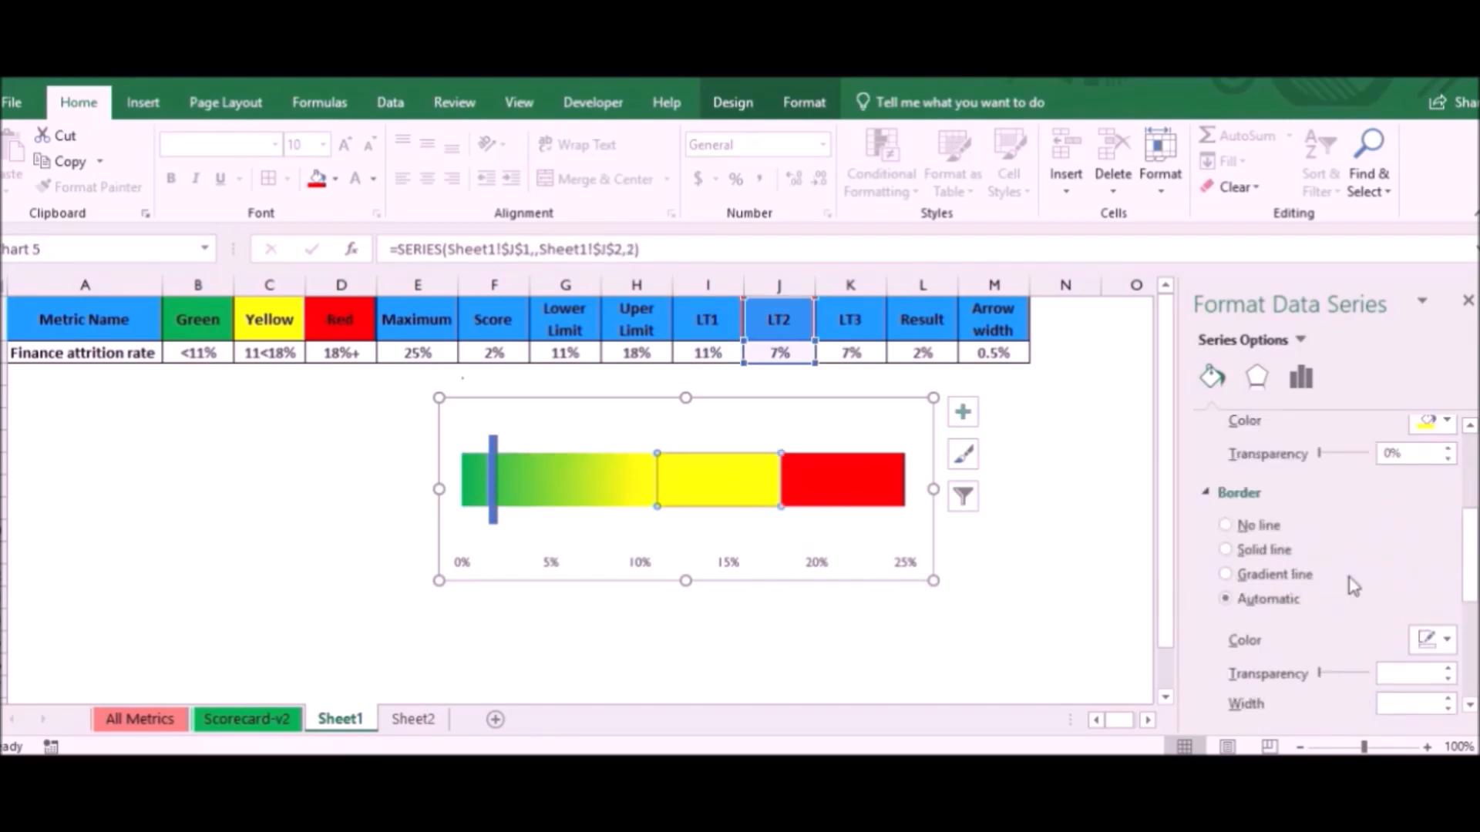
scroll(1354, 586, "up", 3)
left_click(1256, 508)
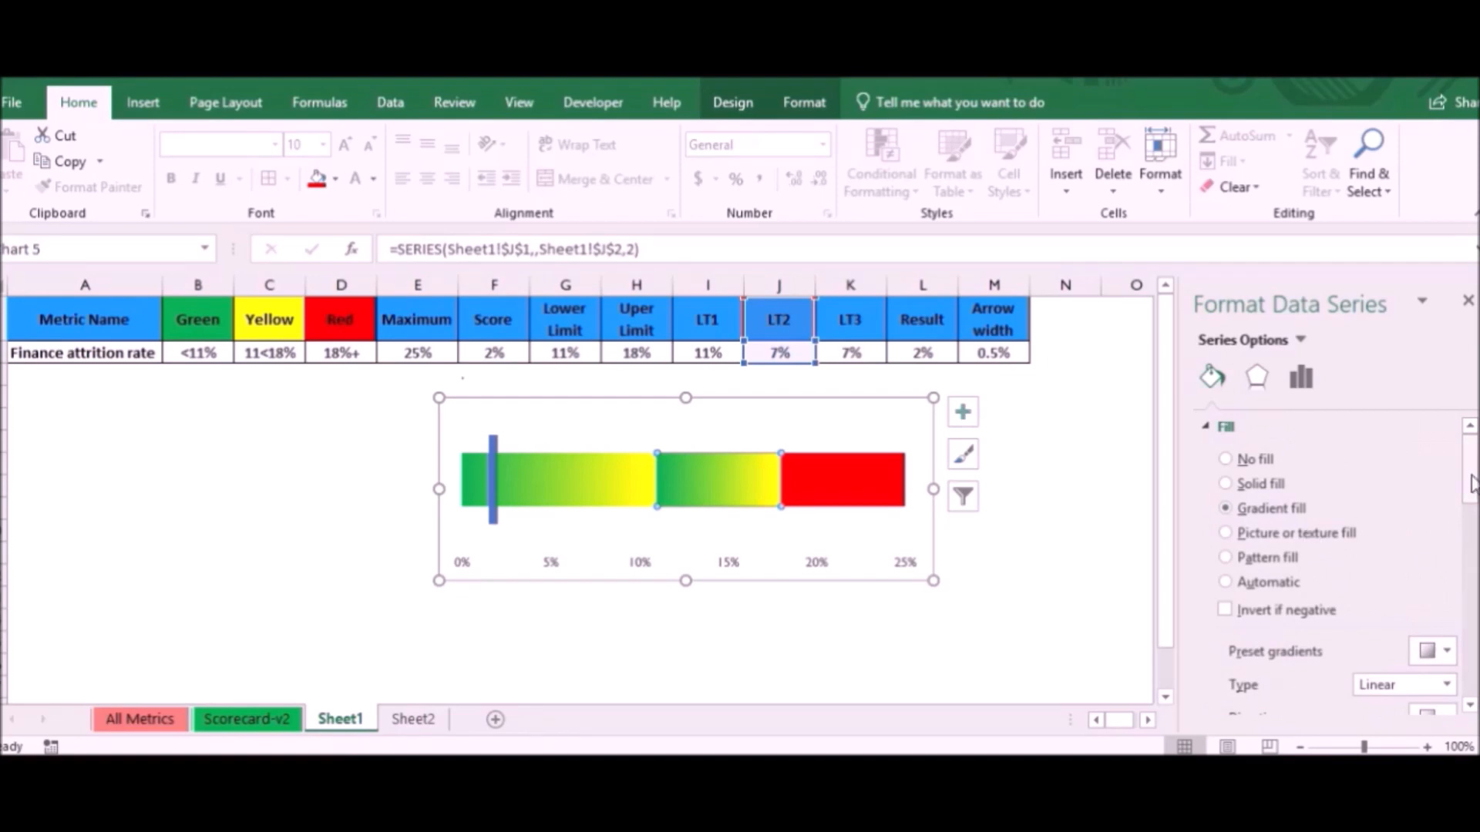
left_click_drag(1472, 484, 1472, 542)
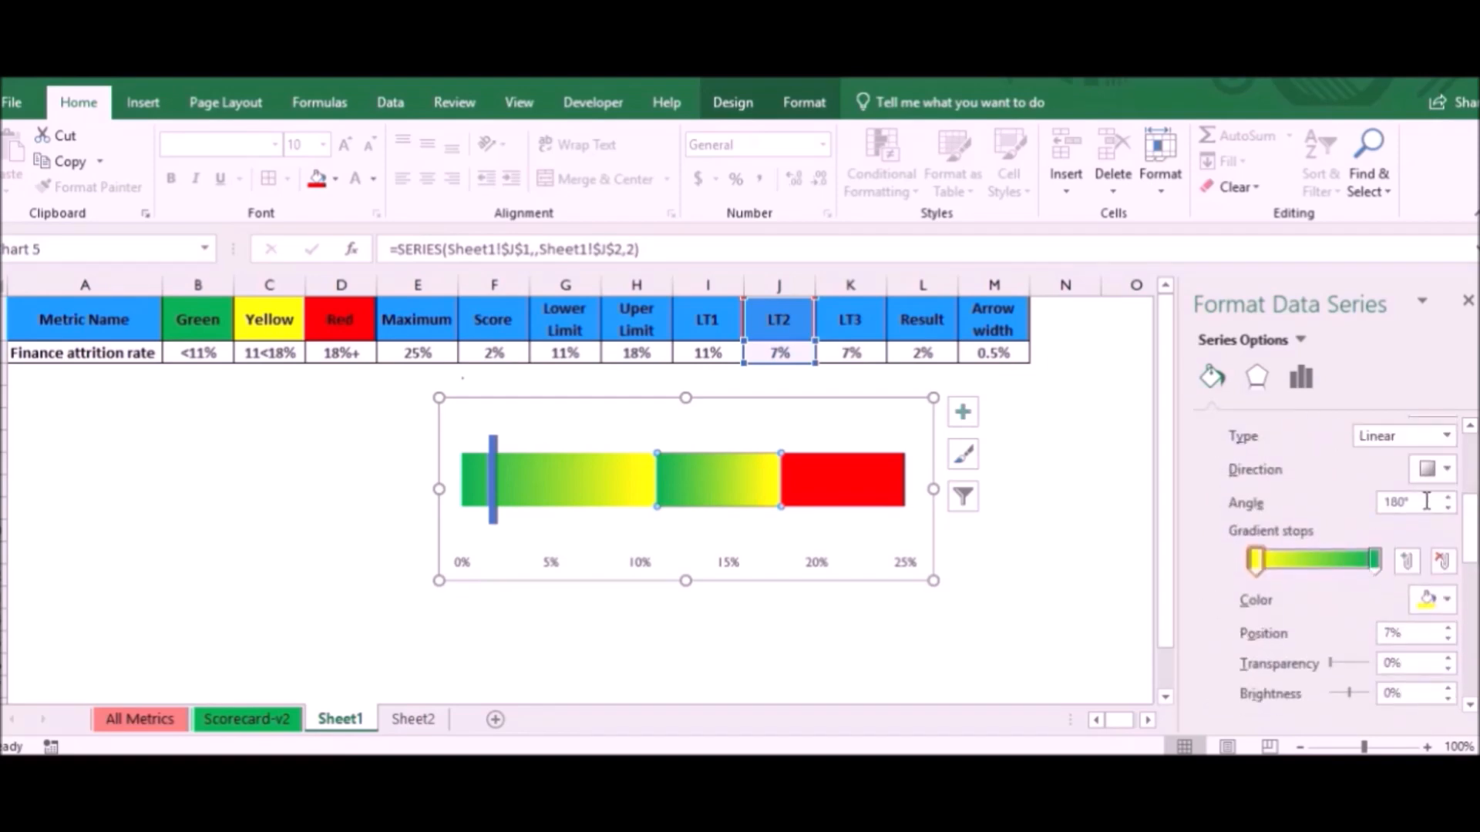
left_click(1446, 471)
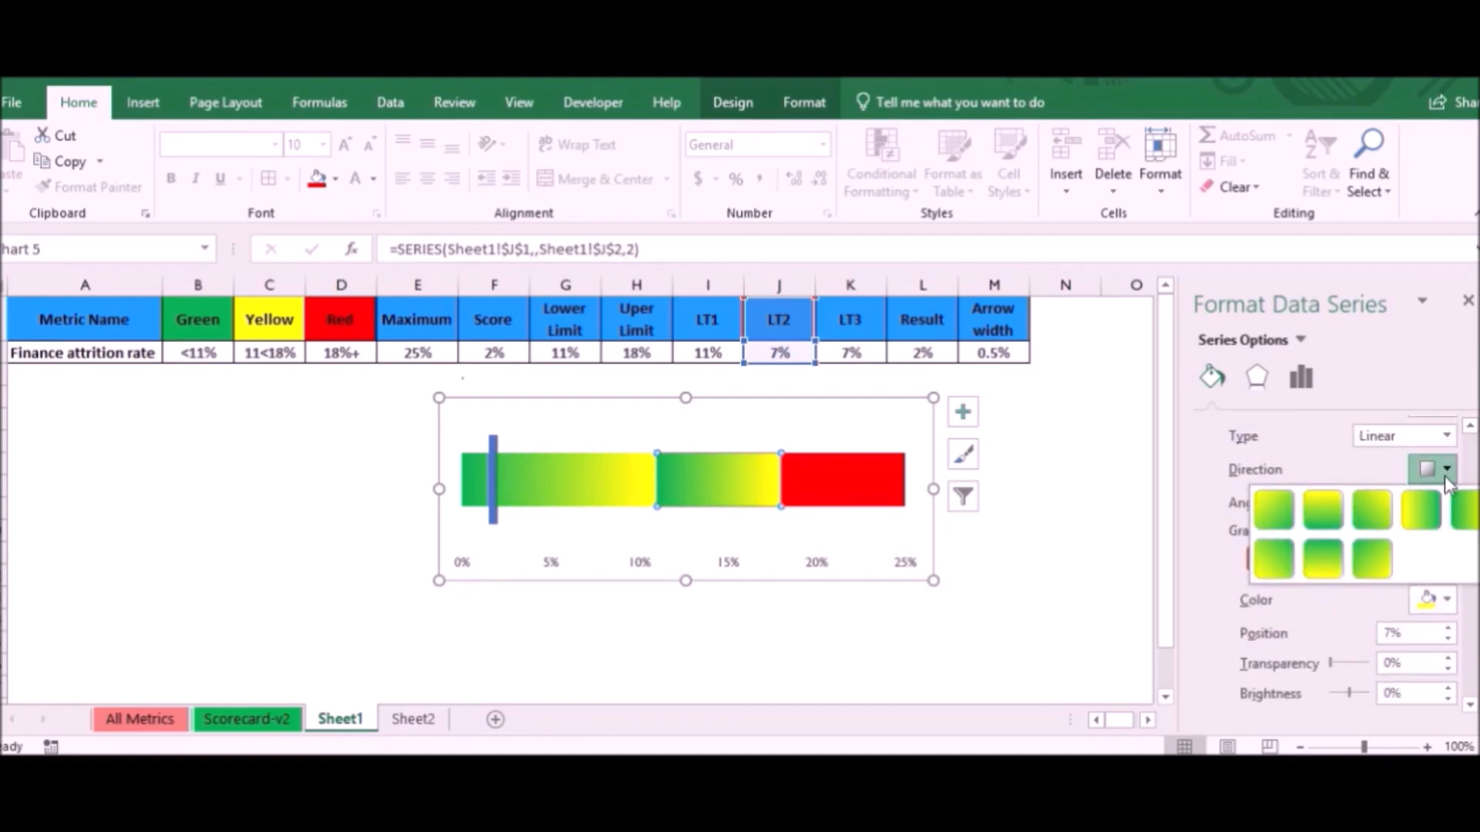
left_click(1445, 474)
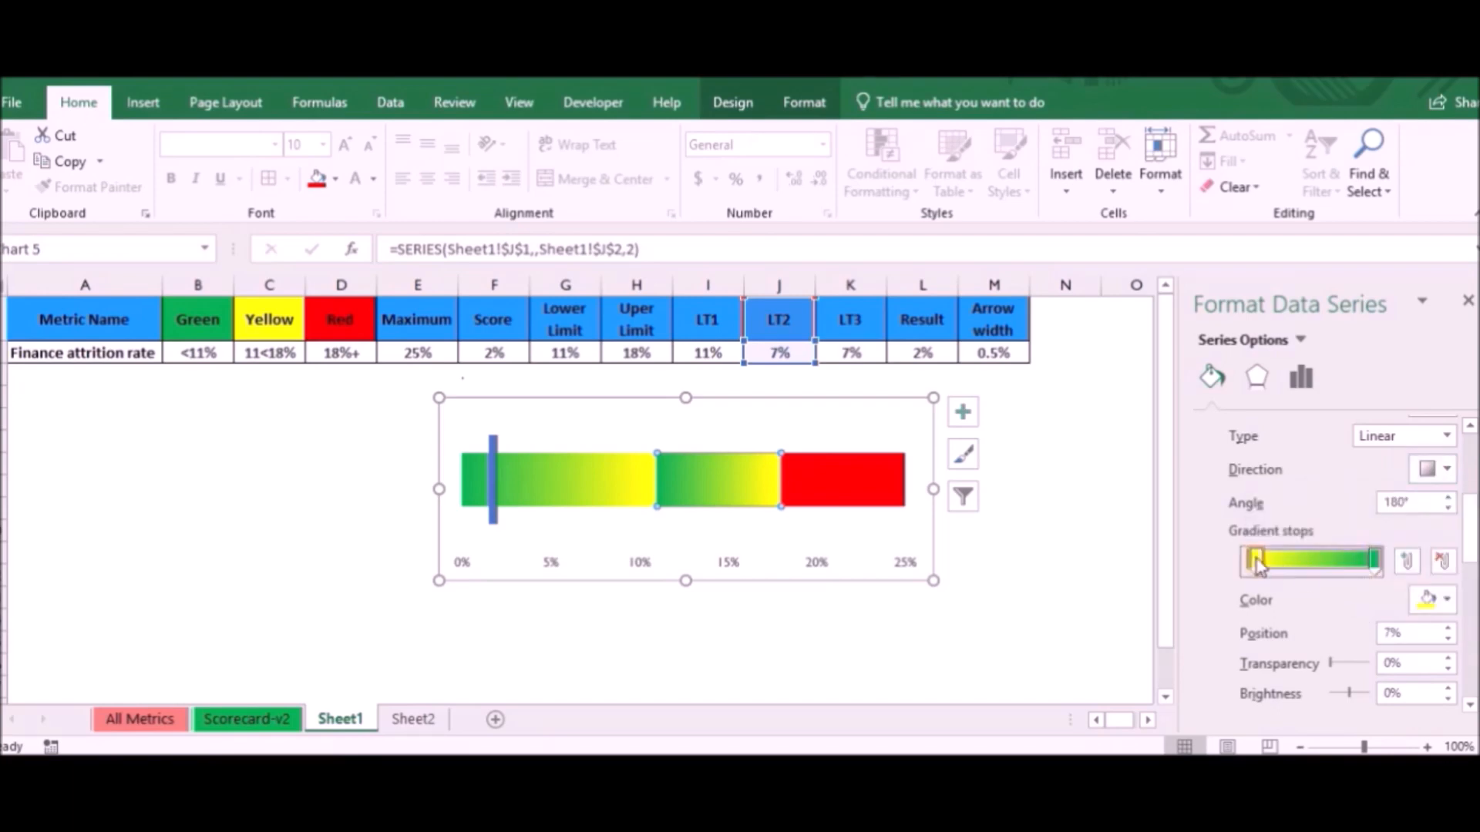
- Colour the LT2 gradient's 7% stop red and its 100% stop yellow
left_click(1435, 599)
left_click(1334, 506)
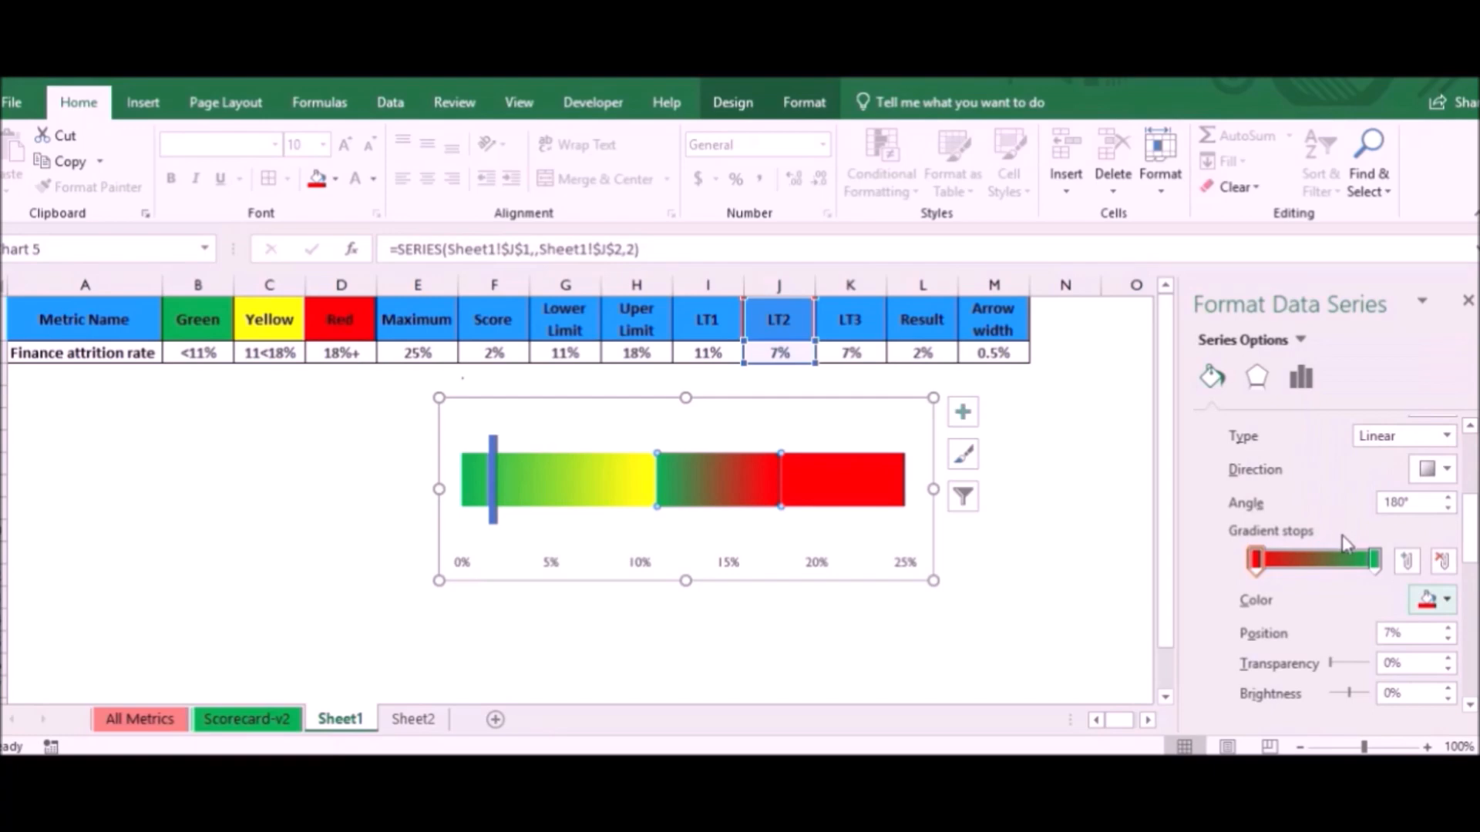
left_click(1374, 560)
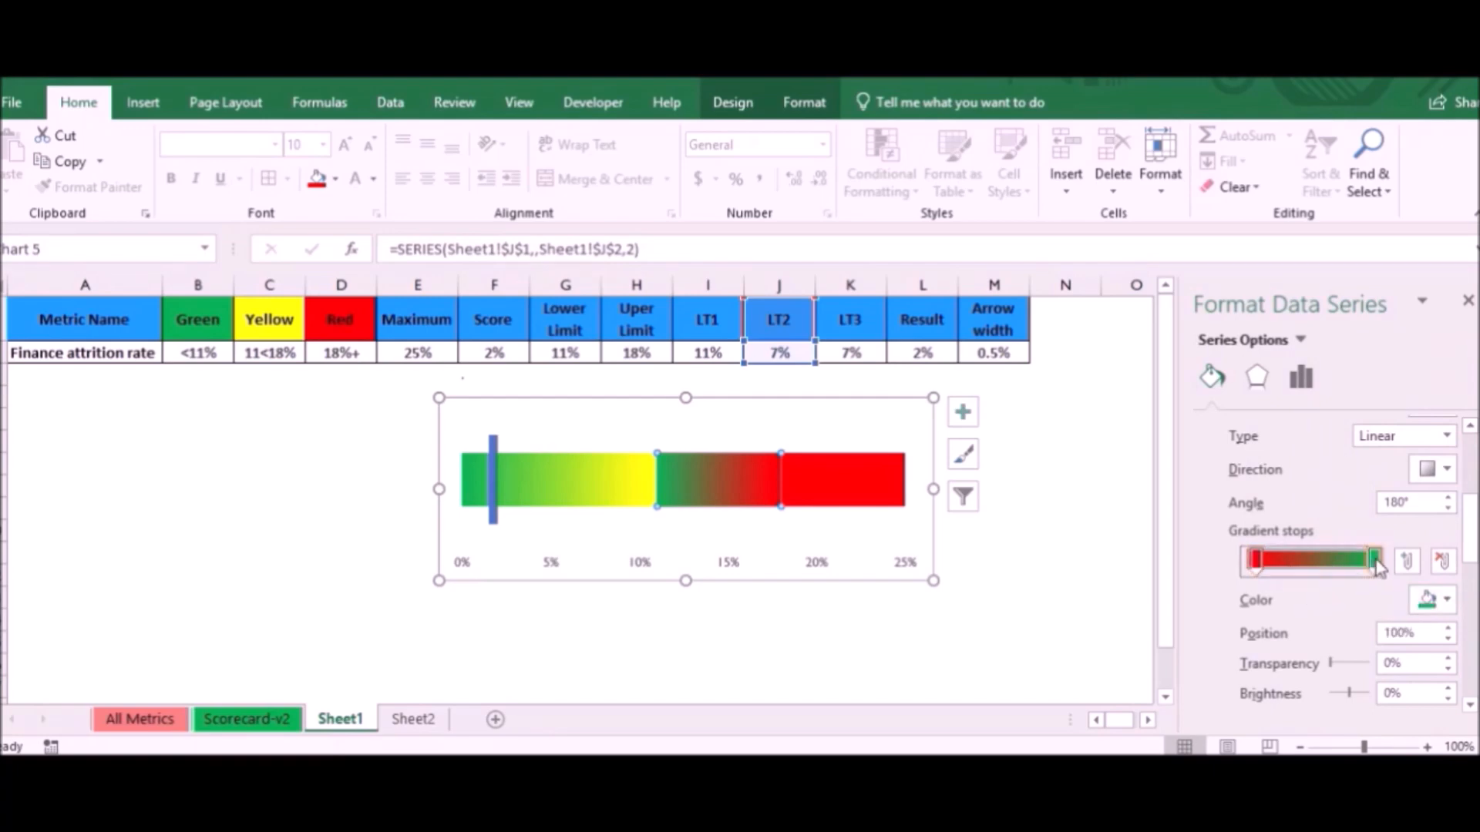
left_click(1443, 601)
left_click(1370, 507)
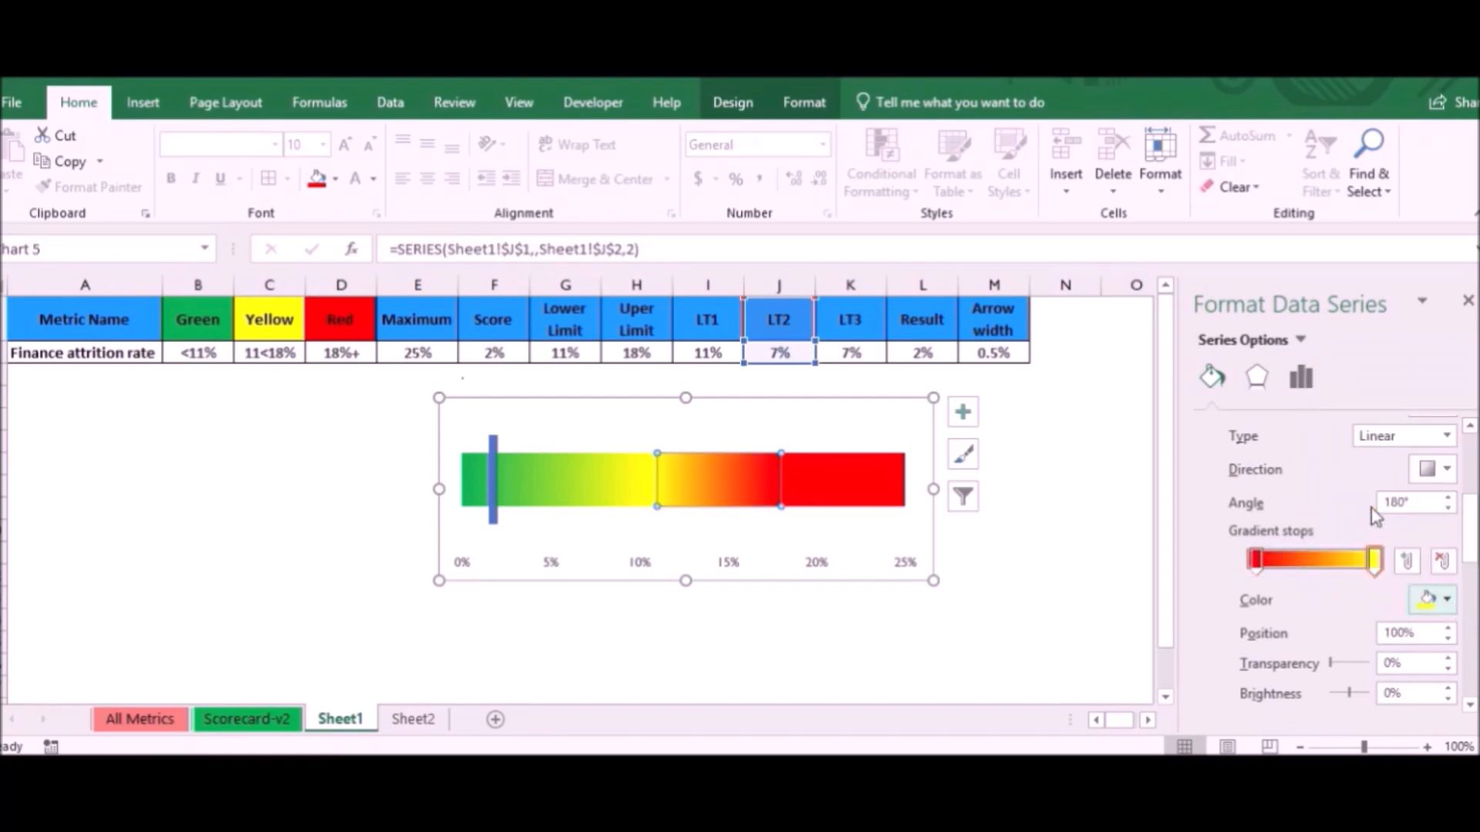
- Shift the LT2 gradient's yellow stop close to its red stop to widen the segment's yellow area
left_click(873, 502)
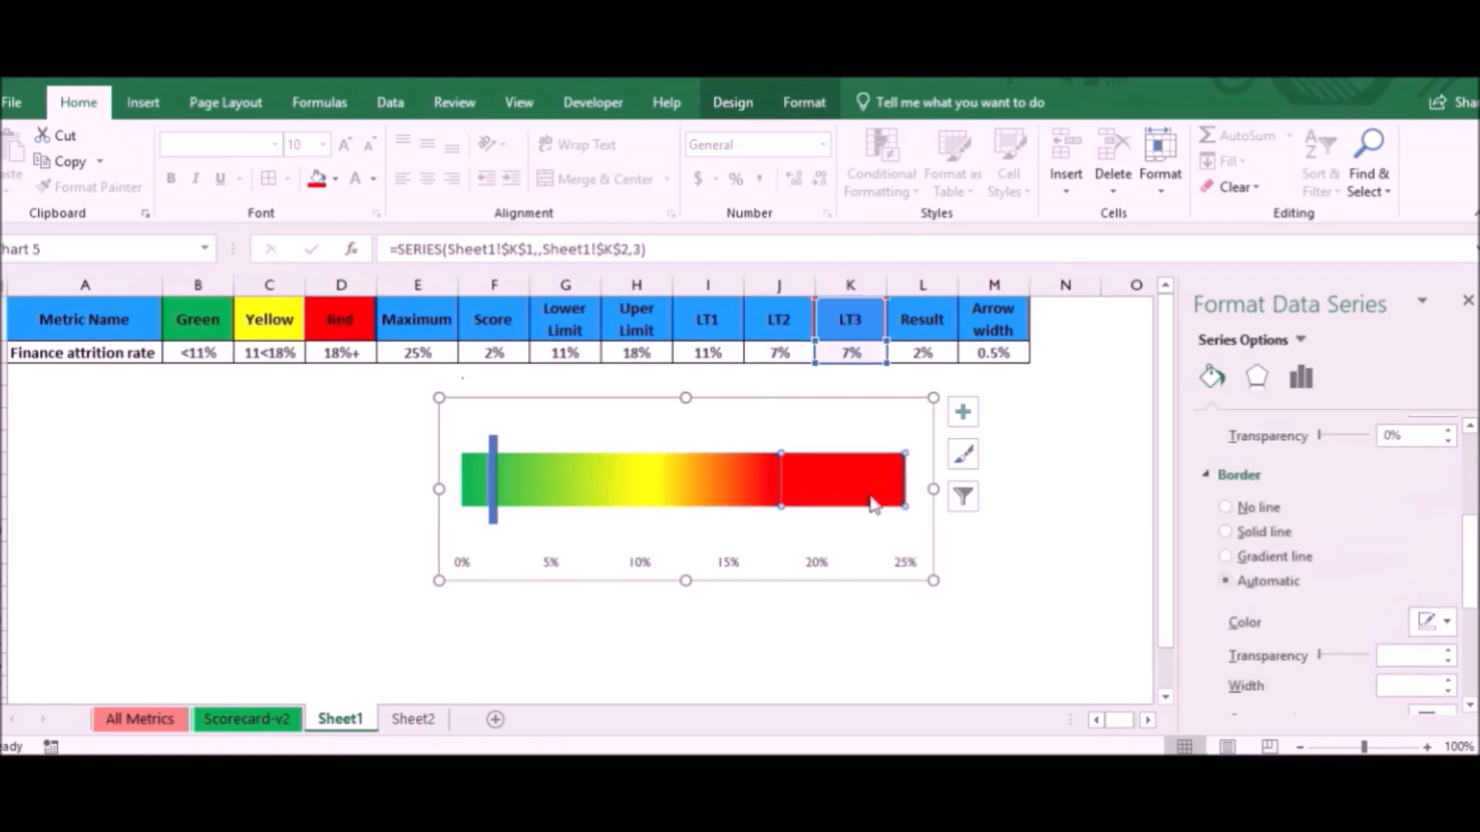
left_click(733, 481)
left_click_drag(1374, 561, 1289, 566)
left_click(1256, 561)
left_click(879, 426)
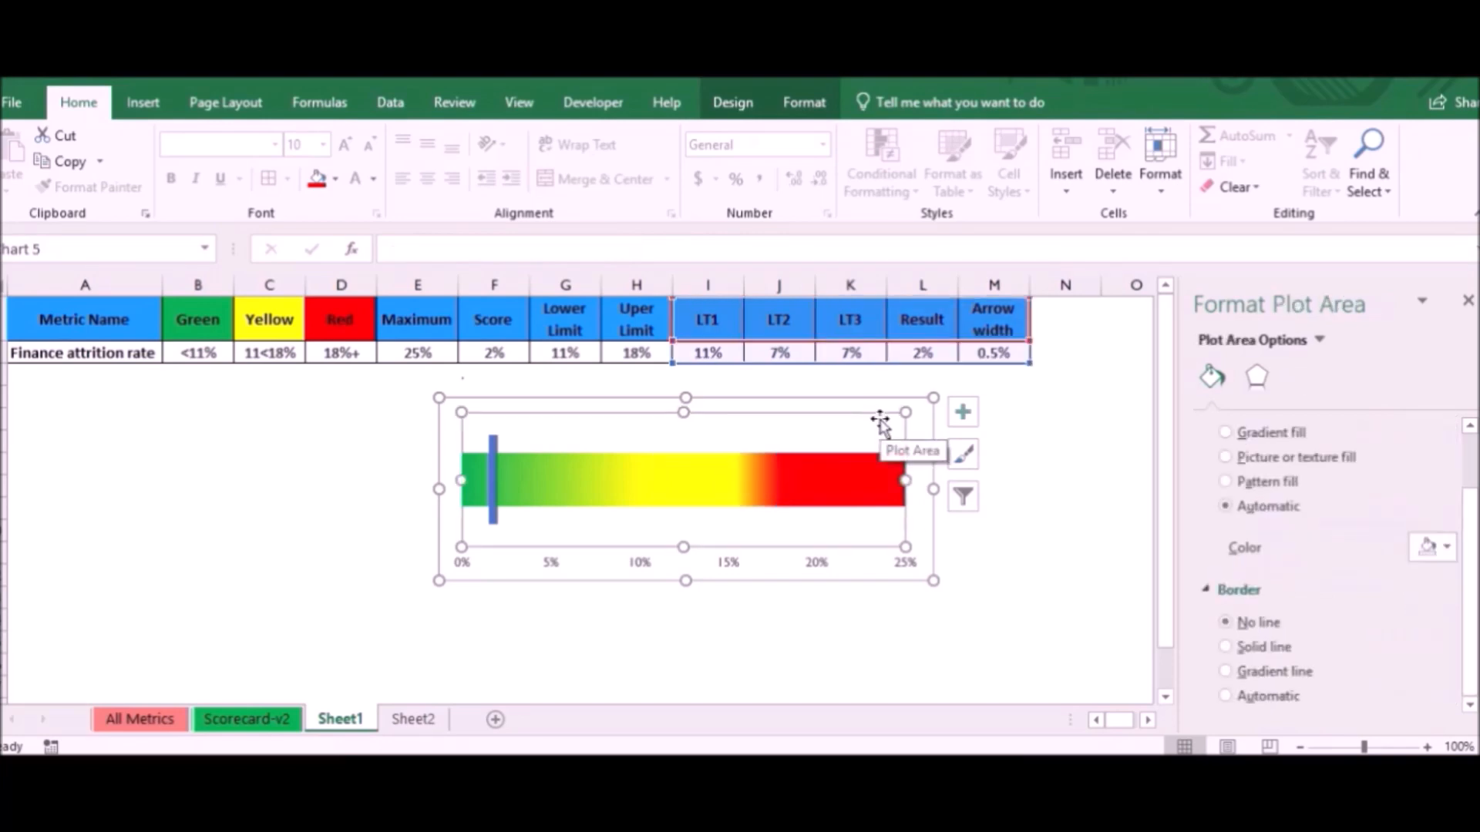
- Make the percentage labels of the chart's horizontal axis bold
left_click(921, 580)
left_click(786, 617)
left_click(649, 567)
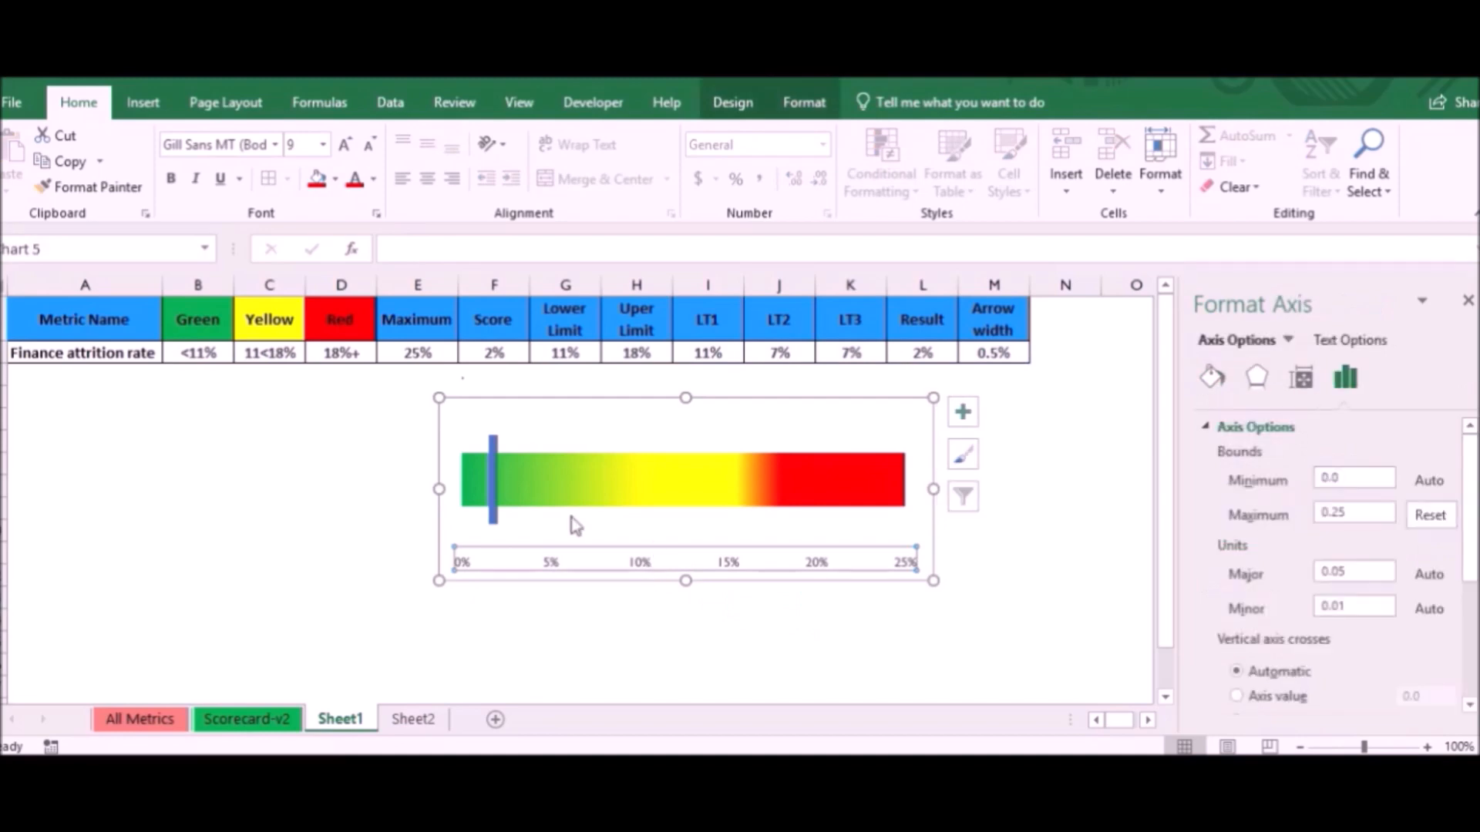
left_click(171, 178)
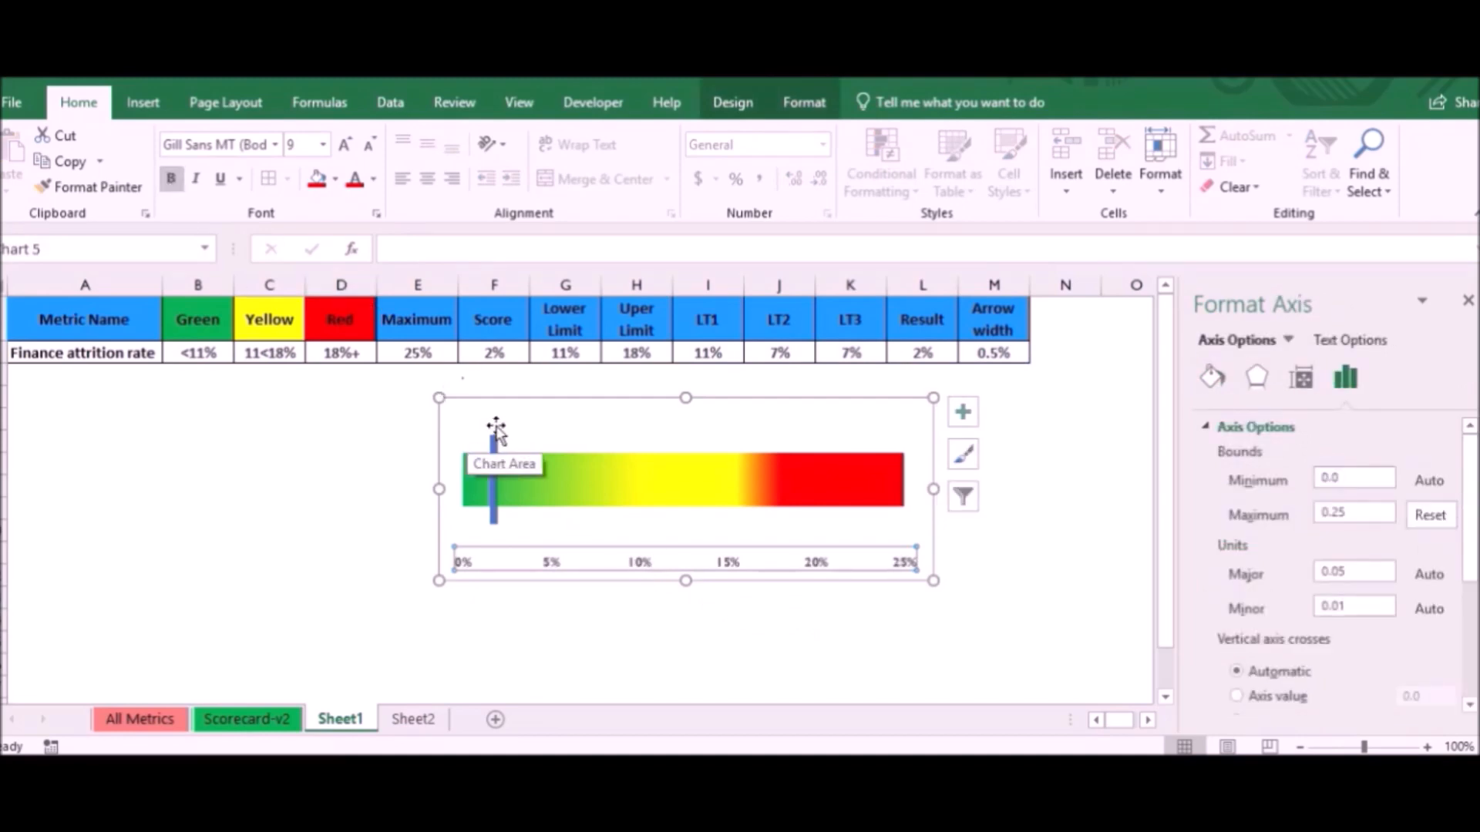
- Add a data label to the Arrow width marker and open the label's formatting options
left_click(495, 452)
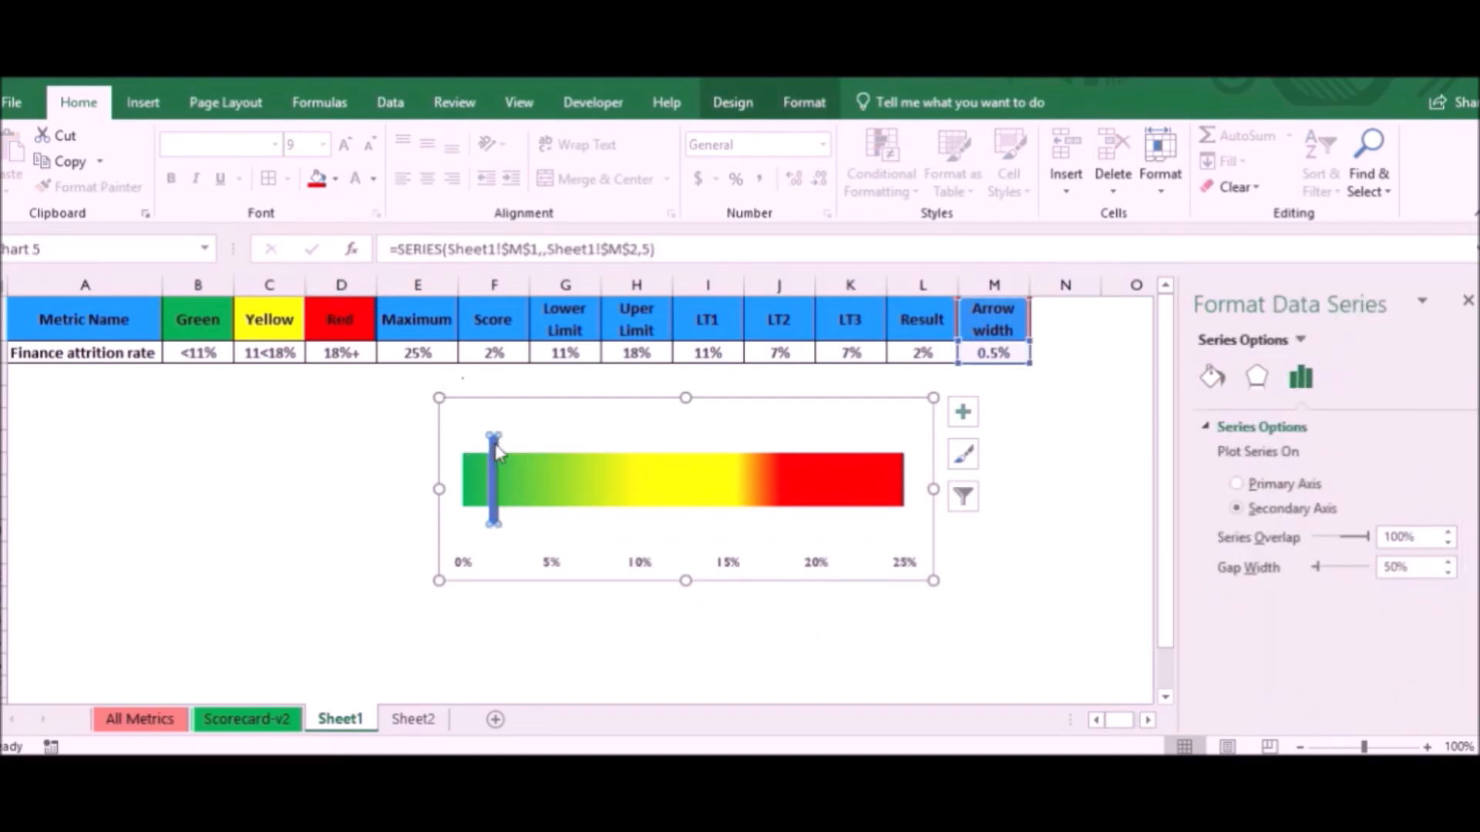
right_click(493, 453)
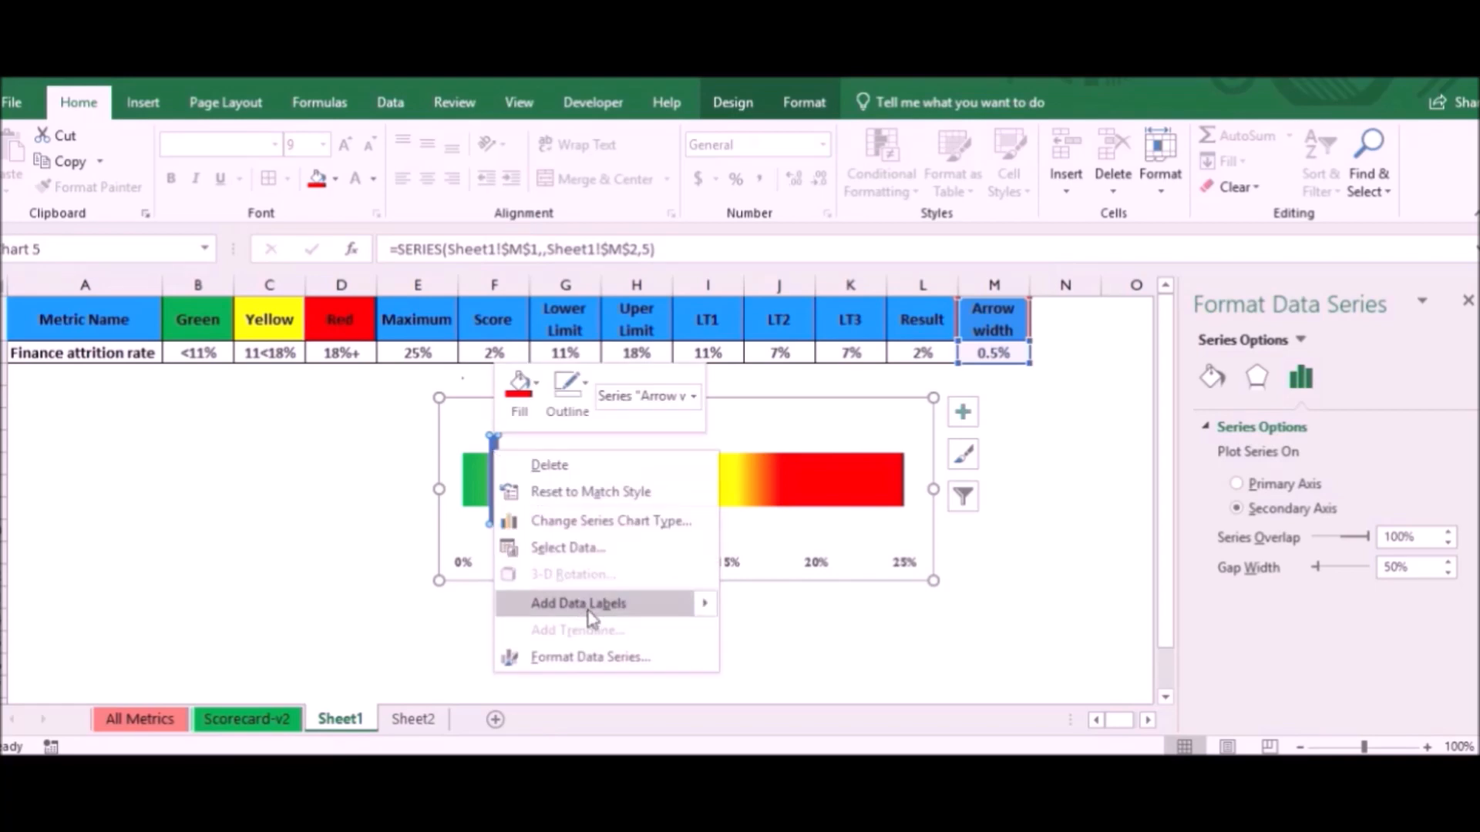
left_click(610, 665)
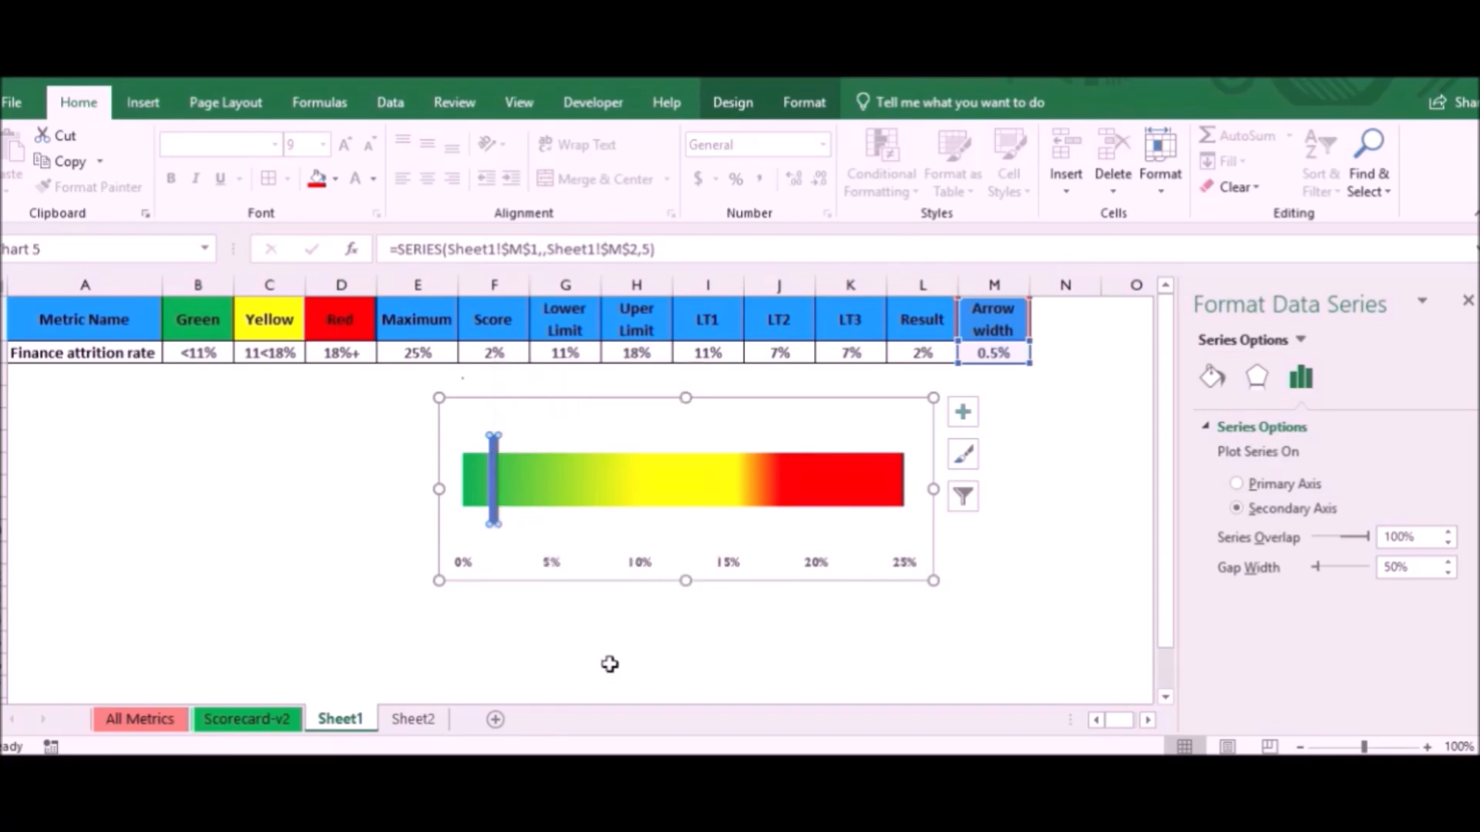
right_click(494, 488)
left_click(566, 644)
right_click(487, 481)
left_click(570, 717)
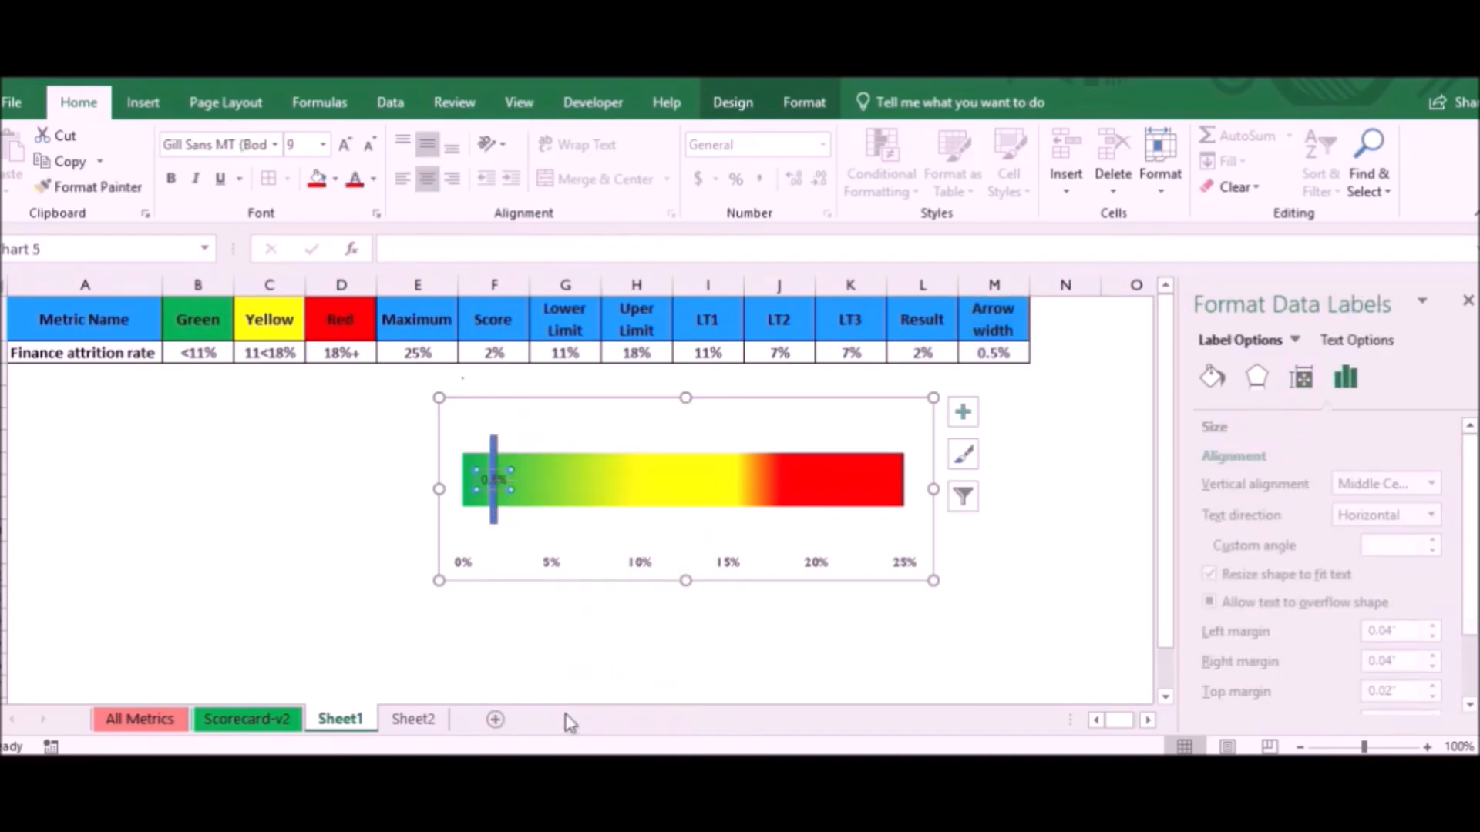
- Make the marker's label take its value from the Score cell F2 and turn off its own series value
left_click(1236, 477)
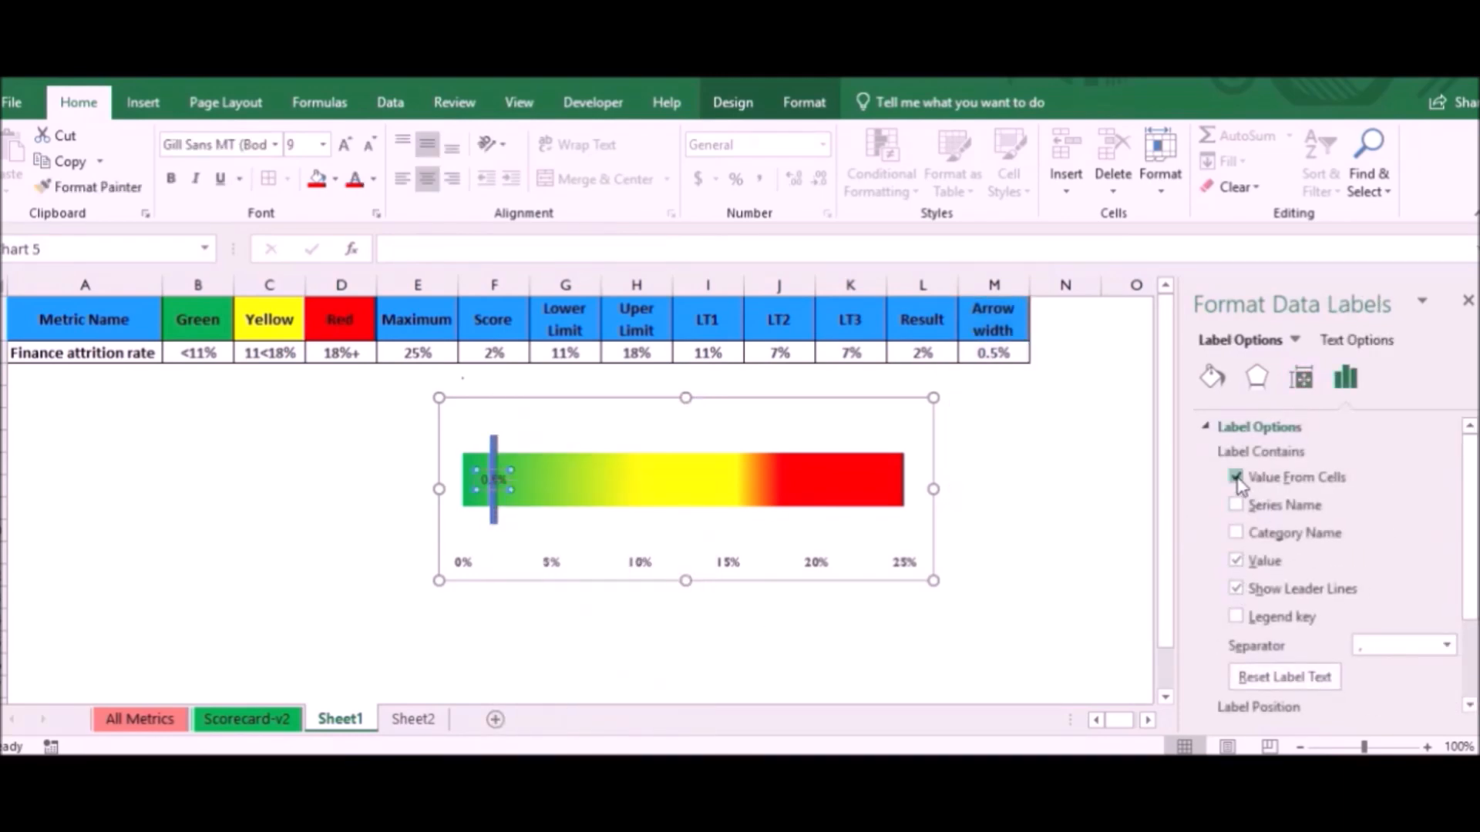
left_click(495, 352)
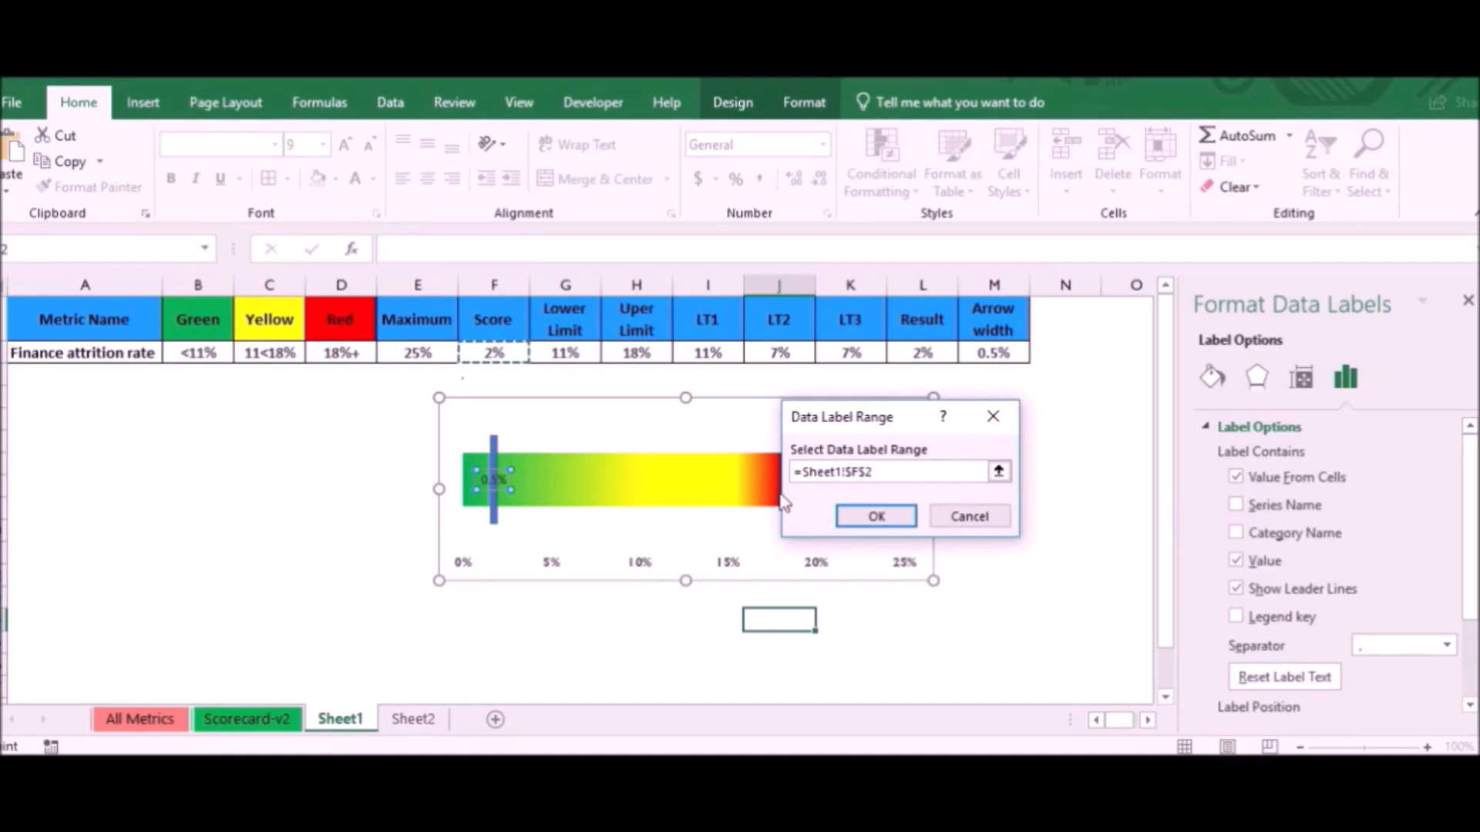
left_click(876, 515)
left_click(1237, 579)
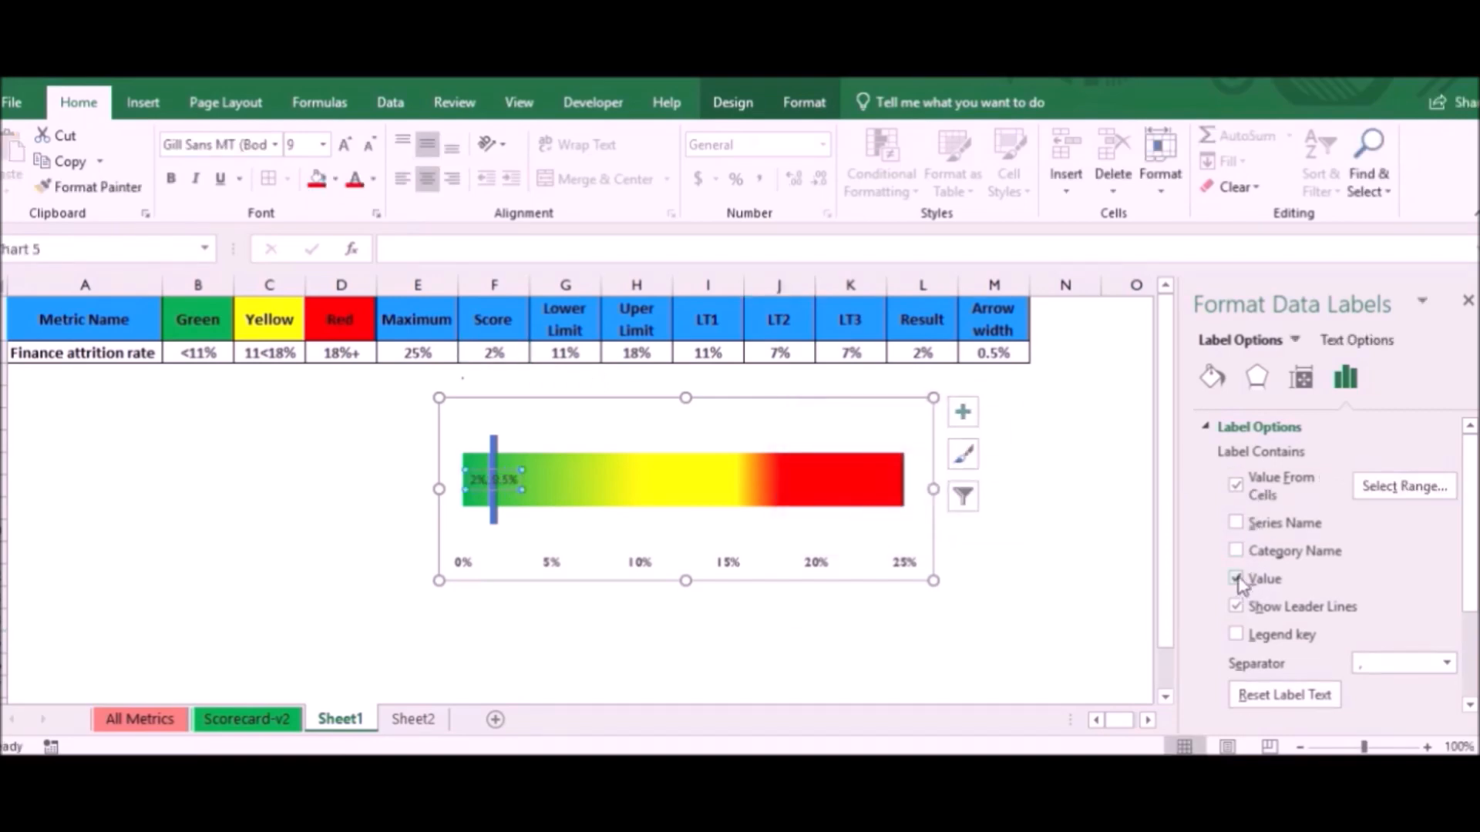
- Move the marker's data label to just below the marker, above the axis labels
left_click(494, 479)
mouse_move(494, 479)
left_mouse_down()
mouse_move(498, 543)
mouse_move(509, 535)
left_mouse_up()
left_click(733, 535)
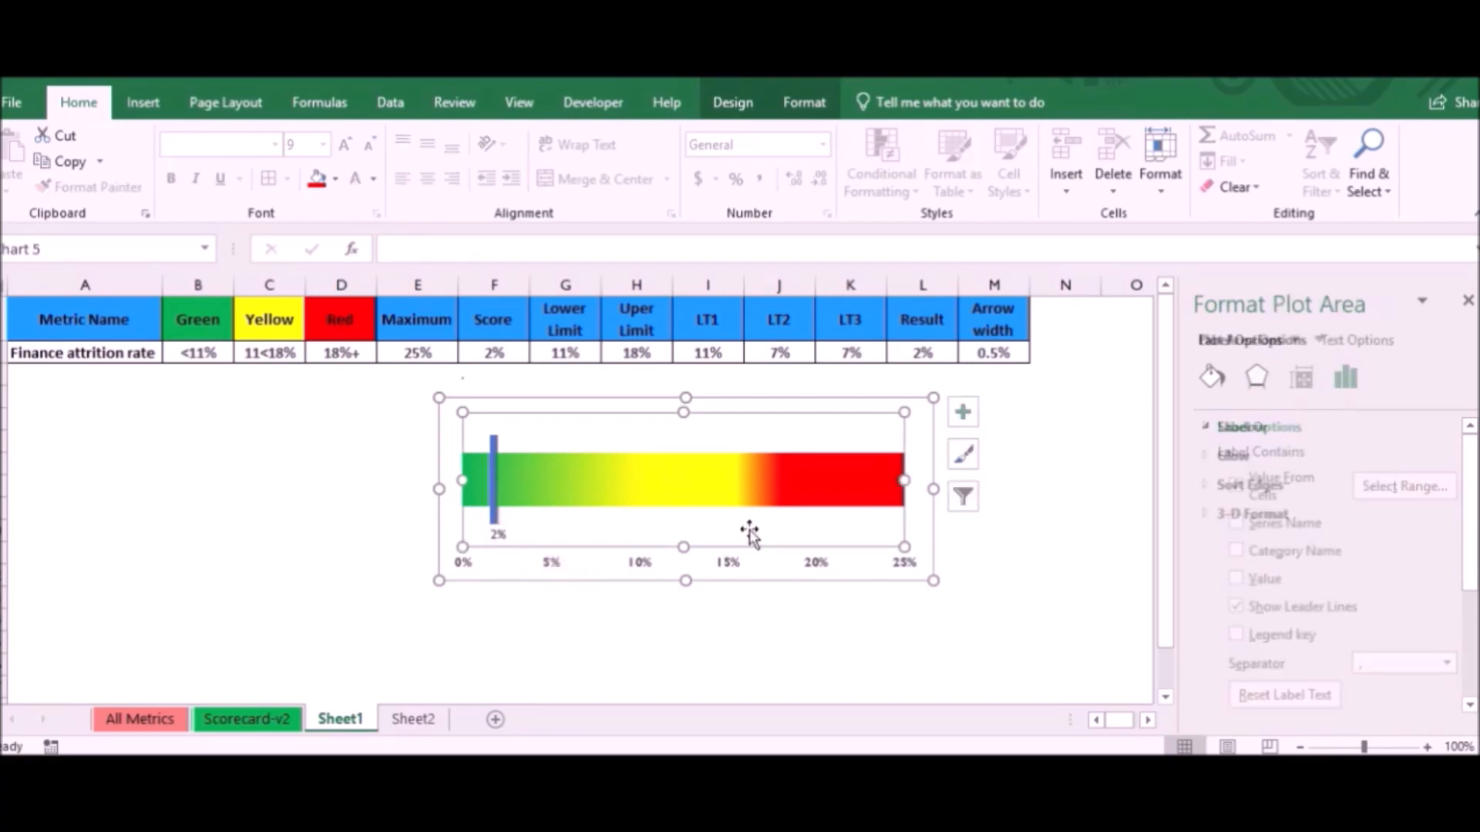
- Set the Score in F2 to 8%
left_click(493, 351)
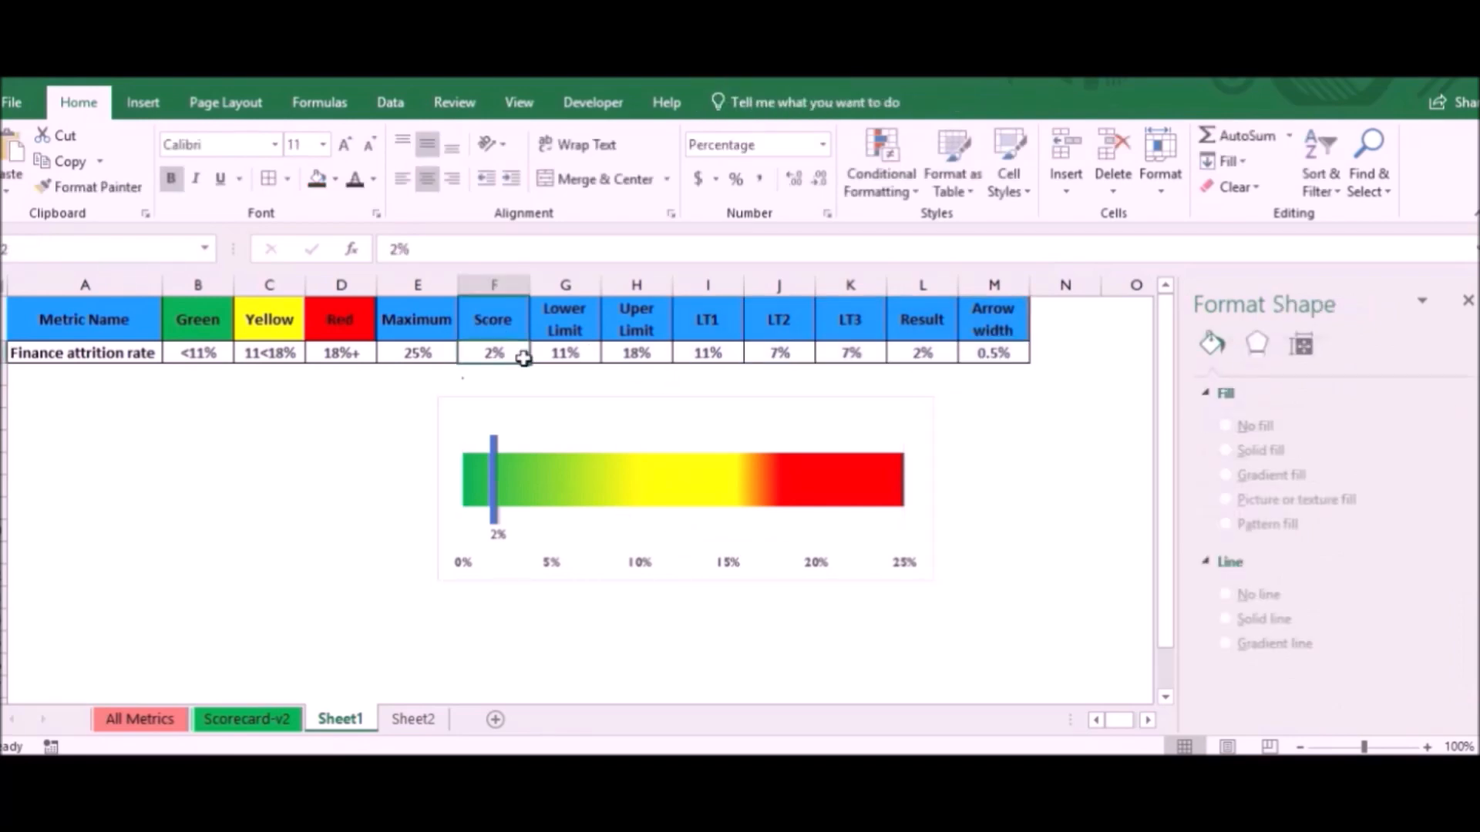
type("8")
key("Return")
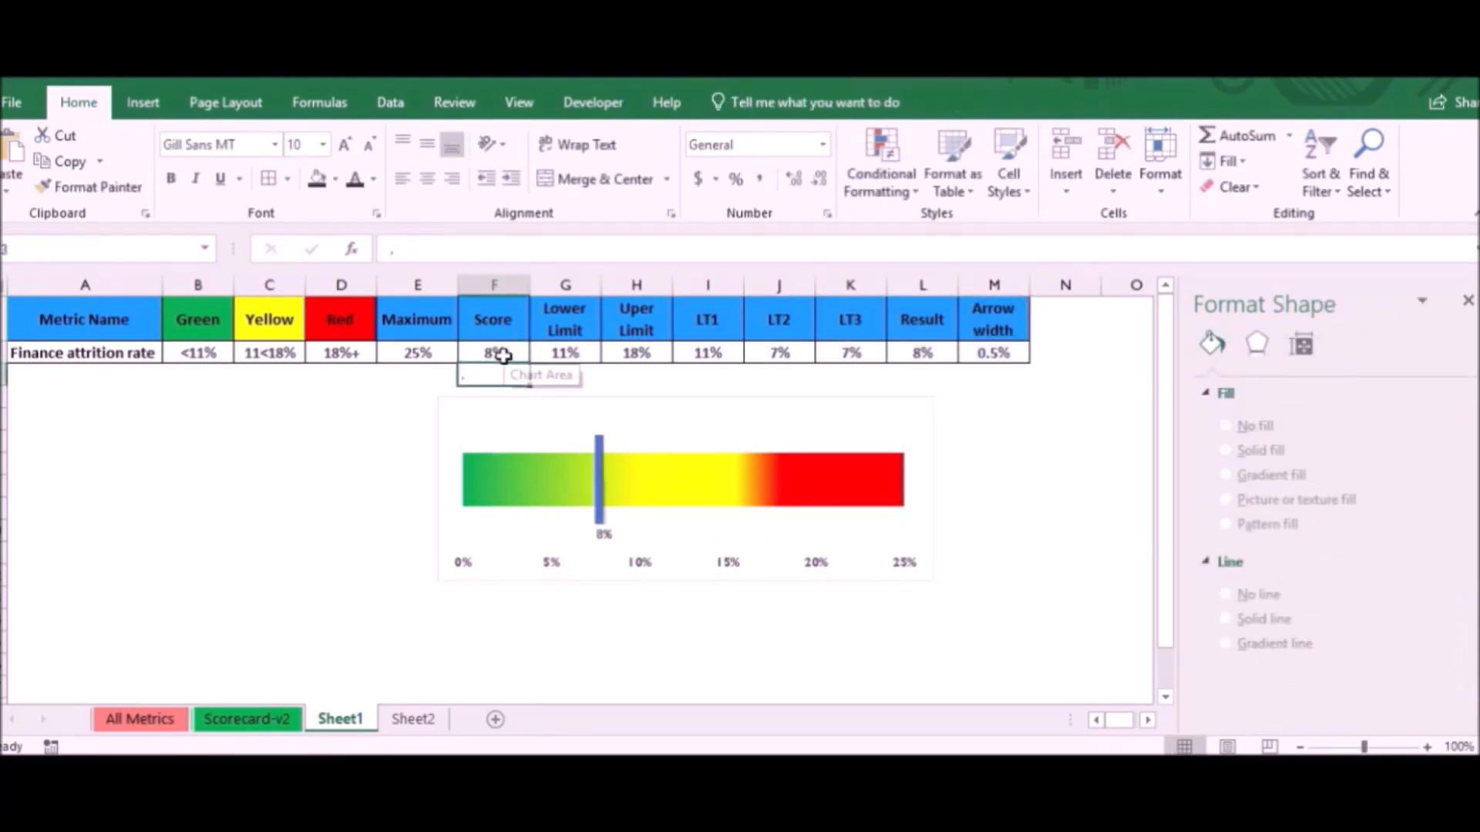